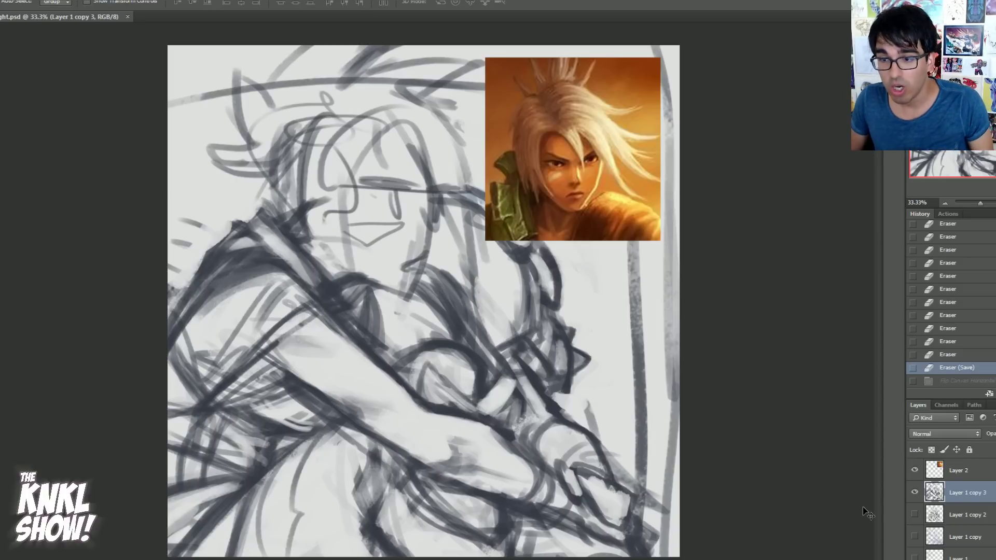
# Hide the refined sketch on Layer 1 copy 3 and show the first thumbnail on Layer 1 for a closer look
pyautogui.click(915, 492)
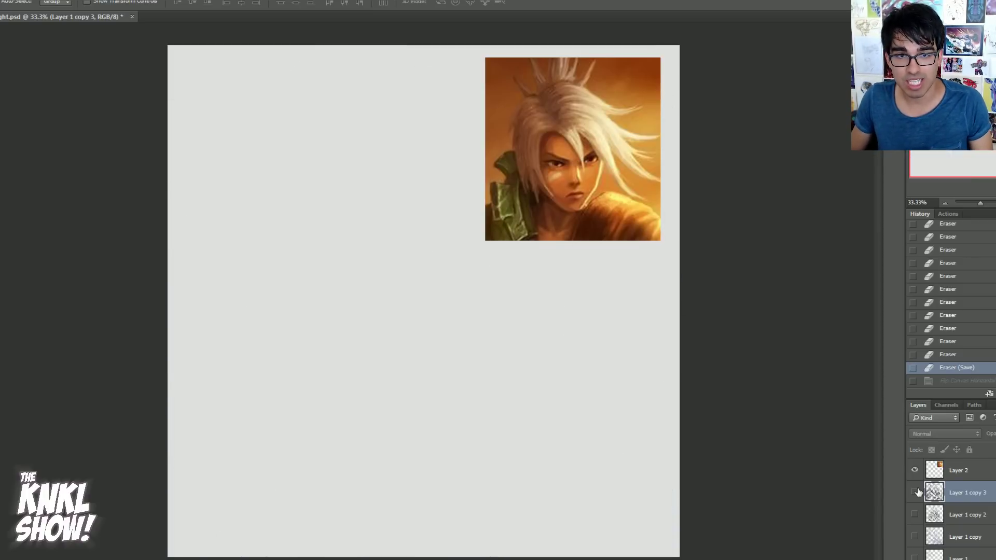
pyautogui.click(915, 492)
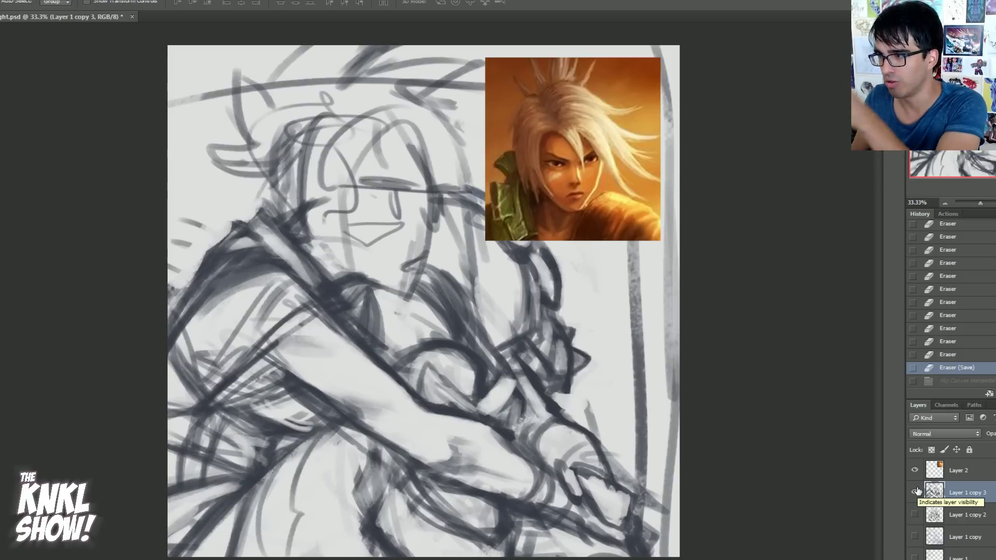
pyautogui.click(915, 492)
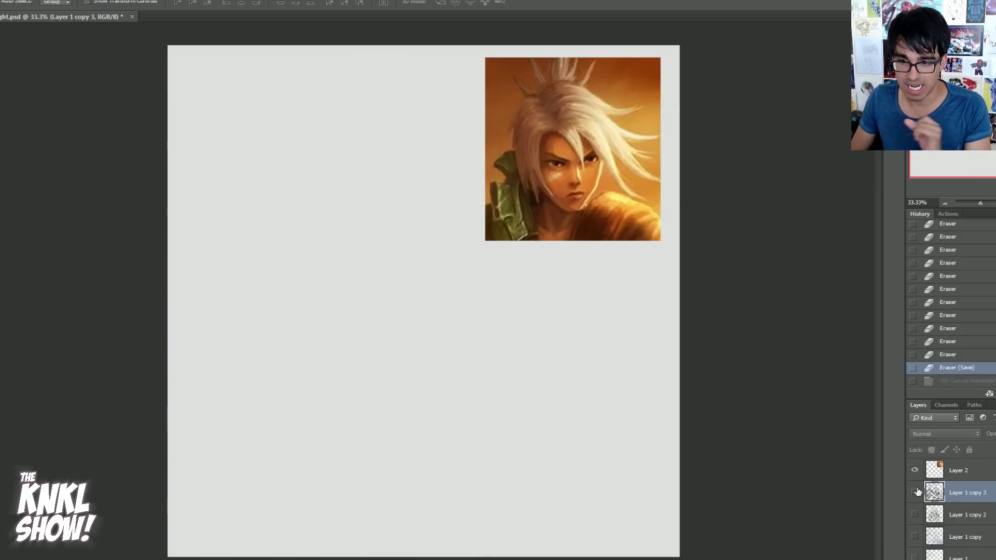
pyautogui.click(915, 558)
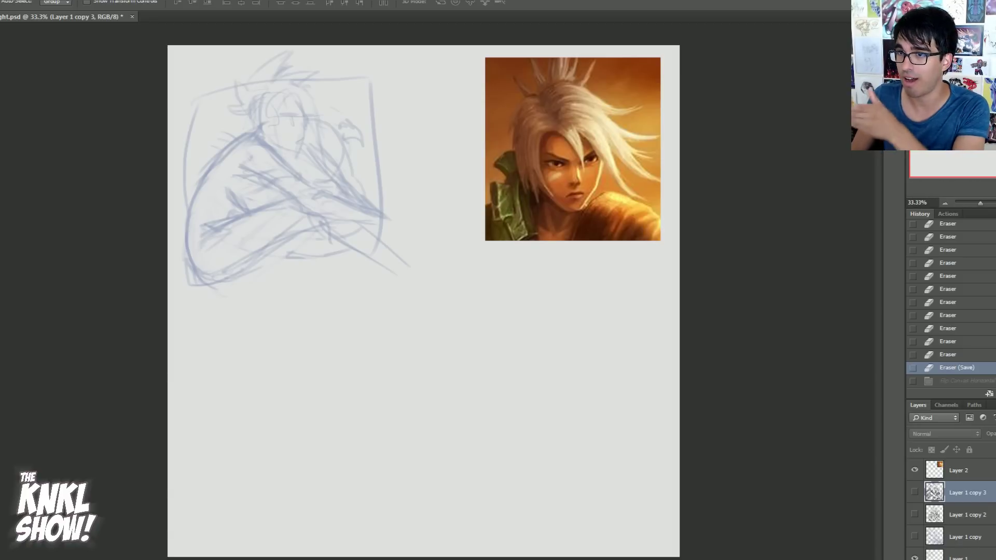
pyautogui.hotkey('ctrl', '+')
pyautogui.moveTo(363, 207); pyautogui.dragTo(429, 313)
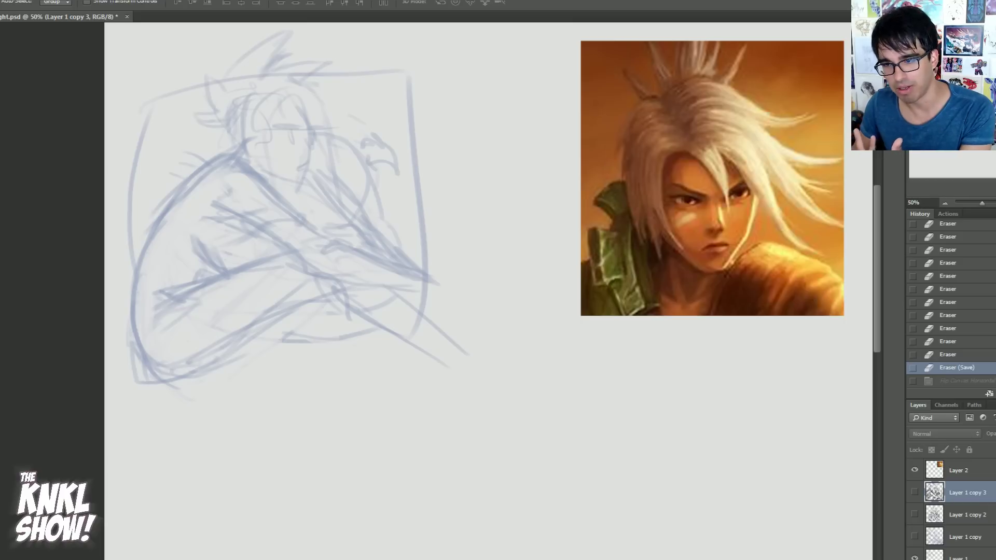
# Hide Layer 1 and briefly view the second sketch stage on Layer 1 copy
pyautogui.click(915, 557)
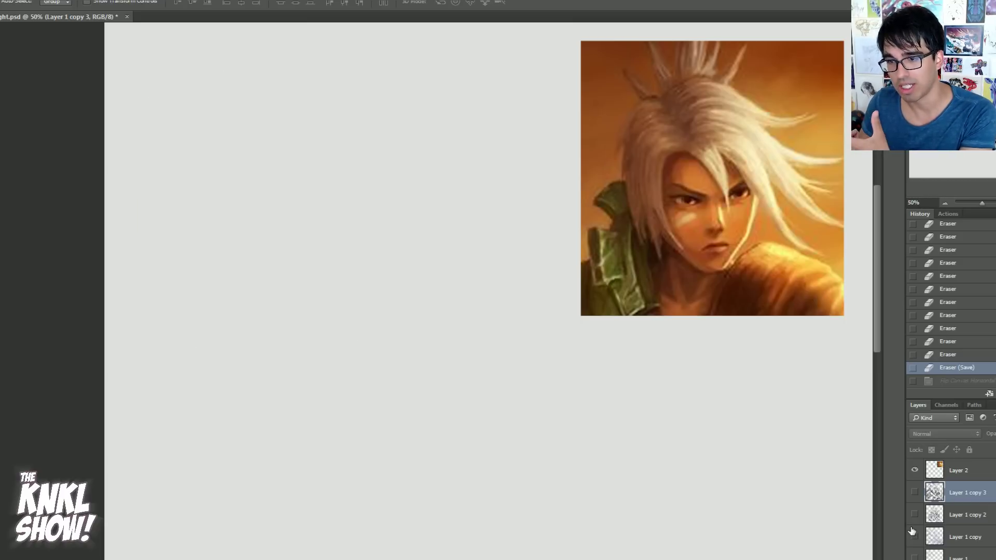
pyautogui.click(915, 537)
pyautogui.click(916, 537)
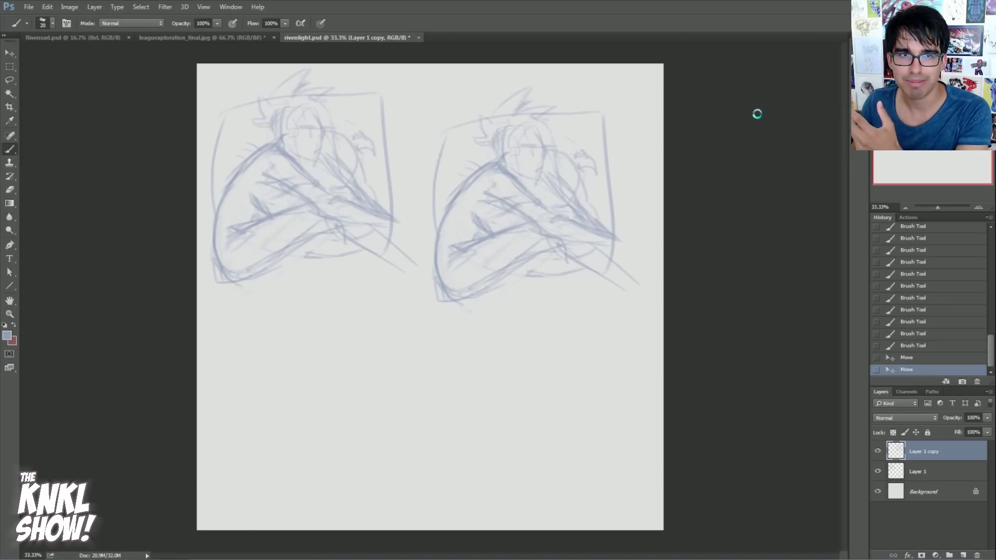
# Rework the second thumbnail's back, arms and extended legs with loose brush strokes, and redraw the frame around the figure
pyautogui.moveTo(456, 207); pyautogui.dragTo(518, 249)
pyautogui.moveTo(491, 165); pyautogui.dragTo(451, 237)
pyautogui.moveTo(482, 197)
pyautogui.mouseDown()
pyautogui.moveTo(538, 228)
pyautogui.moveTo(483, 245)
pyautogui.moveTo(482, 303)
pyautogui.mouseUp()
pyautogui.moveTo(514, 223); pyautogui.dragTo(463, 283)
pyautogui.moveTo(520, 228)
pyautogui.mouseDown()
pyautogui.moveTo(540, 300)
pyautogui.moveTo(547, 205)
pyautogui.moveTo(630, 308)
pyautogui.mouseUp()
pyautogui.moveTo(568, 234)
pyautogui.mouseDown()
pyautogui.moveTo(576, 218)
pyautogui.moveTo(568, 207)
pyautogui.moveTo(607, 253)
pyautogui.mouseUp()
pyautogui.click(913, 274)
pyautogui.moveTo(466, 98); pyautogui.dragTo(606, 81)
pyautogui.moveTo(609, 97); pyautogui.dragTo(618, 257)
# Duplicate the reworked sketch layer, merge the duplicate down, and hide Layer 1
pyautogui.hotkey('ctrl', 'j')
pyautogui.hotkey('ctrl', 'e')
pyautogui.click(878, 471)
# Resize the reworked sketch on the canvas with Free Transform
pyautogui.hotkey('ctrl', '-')
pyautogui.hotkey('ctrl', 't')
pyautogui.moveTo(604, 135)
pyautogui.mouseDown()
pyautogui.moveTo(692, 94)
pyautogui.moveTo(592, 157)
pyautogui.mouseUp()
pyautogui.press('Return')
pyautogui.hotkey('ctrl', 't')
pyautogui.hotkey('ctrl', 'z')
# Duplicate the sketch to Layer 1 copy 2, hide Layer 1 copy, and adjust the duplicate with Free Transform
pyautogui.hotkey('ctrl', 'j')
pyautogui.click(877, 471)
pyautogui.hotkey('ctrl', 't')
pyautogui.press('Return')
# Sketch the side of the torso and redefine the near shoulder, upper arm and forearm, cleaning up with the eraser
pyautogui.hotkey('ctrl', '+')
pyautogui.moveTo(356, 348); pyautogui.dragTo(343, 382)
pyautogui.moveTo(309, 315); pyautogui.dragTo(365, 328)
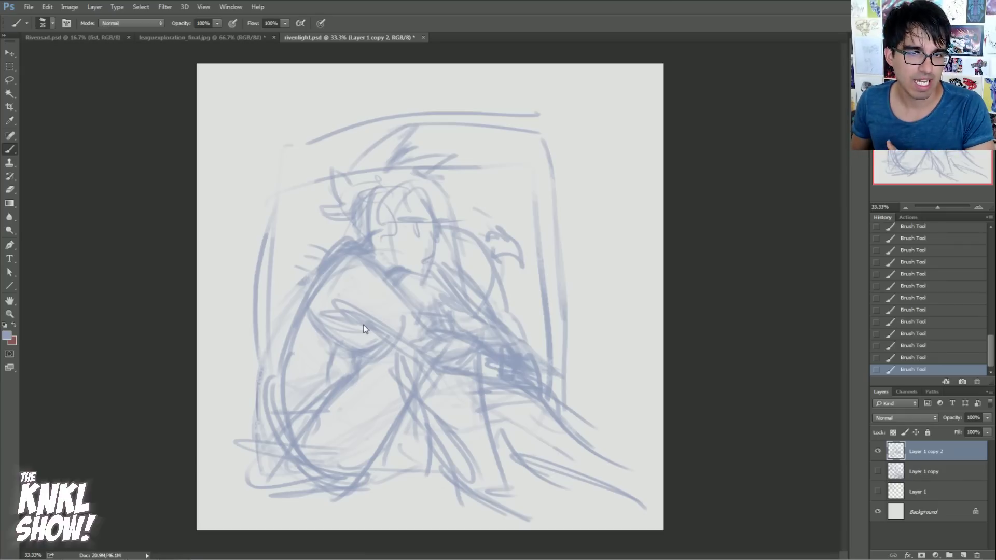
pyautogui.press('[')
pyautogui.press('[')
pyautogui.moveTo(399, 299); pyautogui.dragTo(301, 344)
pyautogui.moveTo(415, 304)
pyautogui.mouseDown()
pyautogui.moveTo(339, 331)
pyautogui.moveTo(396, 306)
pyautogui.mouseUp()
pyautogui.press('e')
pyautogui.press('b')
pyautogui.moveTo(387, 276); pyautogui.dragTo(332, 334)
pyautogui.moveTo(406, 310)
pyautogui.mouseDown()
pyautogui.moveTo(480, 345)
pyautogui.moveTo(402, 316)
pyautogui.moveTo(480, 332)
pyautogui.mouseUp()
# Redraw the raised knee and the lines of the shin and foot, using a smaller brush and erasing overlaps
pyautogui.press('e')
pyautogui.press('b')
pyautogui.press('e')
pyautogui.press('b')
pyautogui.press('[')
pyautogui.press('[')
pyautogui.press('[')
pyautogui.moveTo(430, 310)
pyautogui.mouseDown()
pyautogui.moveTo(468, 335)
pyautogui.moveTo(438, 327)
pyautogui.mouseUp()
pyautogui.moveTo(424, 366)
pyautogui.mouseDown()
pyautogui.moveTo(483, 396)
pyautogui.moveTo(481, 415)
pyautogui.mouseUp()
pyautogui.press('e')
pyautogui.press('b')
pyautogui.moveTo(486, 400); pyautogui.dragTo(507, 489)
pyautogui.moveTo(459, 457); pyautogui.dragTo(472, 503)
# Erase the stray construction lines along the near bent leg
pyautogui.press('e')
pyautogui.moveTo(423, 415)
pyautogui.mouseDown()
pyautogui.moveTo(456, 480)
pyautogui.moveTo(364, 478)
pyautogui.mouseUp()
pyautogui.press('e')
pyautogui.moveTo(407, 410); pyautogui.dragTo(374, 444)
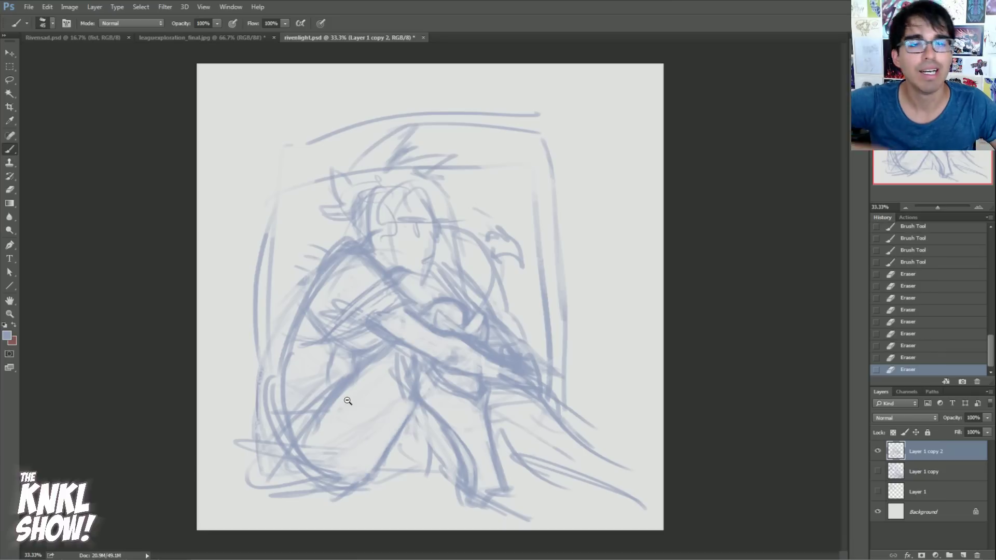
# Draw the near thigh and calf, the ground shadow below the figure, and the outline of the extended leg
pyautogui.press('b')
pyautogui.moveTo(354, 377); pyautogui.dragTo(342, 464)
pyautogui.moveTo(233, 483); pyautogui.dragTo(385, 499)
pyautogui.moveTo(427, 438); pyautogui.dragTo(412, 472)
pyautogui.moveTo(369, 474); pyautogui.dragTo(430, 480)
pyautogui.moveTo(495, 429); pyautogui.dragTo(592, 480)
pyautogui.moveTo(540, 399); pyautogui.dragTo(645, 486)
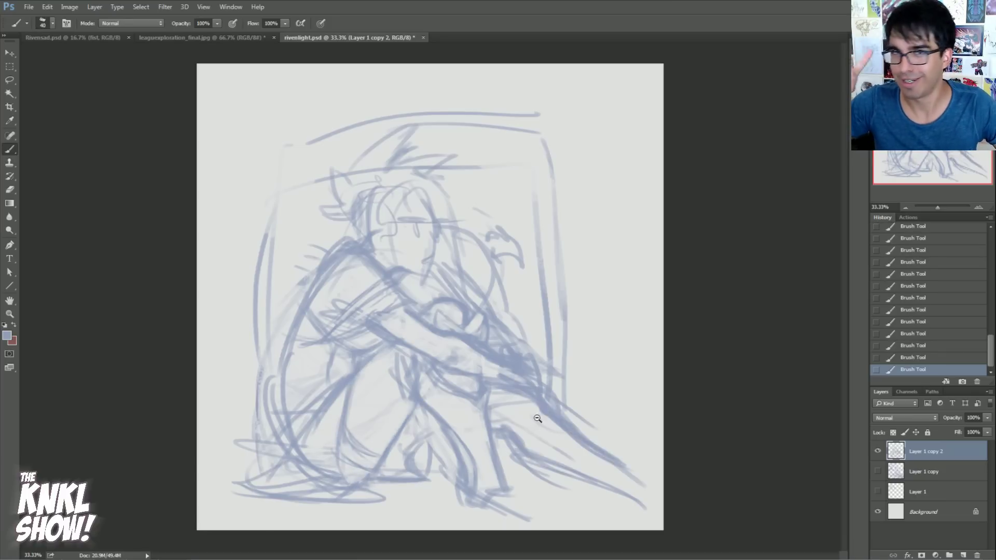
# Erase loose strokes on the extended leg and sketch clothing lines around the hip, lower back and waist
pyautogui.press('e')
pyautogui.moveTo(506, 440); pyautogui.dragTo(560, 485)
pyautogui.press('b')
pyautogui.moveTo(346, 380); pyautogui.dragTo(262, 407)
pyautogui.moveTo(305, 314); pyautogui.dragTo(286, 390)
pyautogui.moveTo(296, 355)
pyautogui.mouseDown()
pyautogui.moveTo(351, 371)
pyautogui.moveTo(387, 342)
pyautogui.mouseUp()
# Check the pose with the canvas flipped horizontally, and clear the dark scribble over the forearm and hands
pyautogui.hotkey('ctrl', 'shift', 'h')
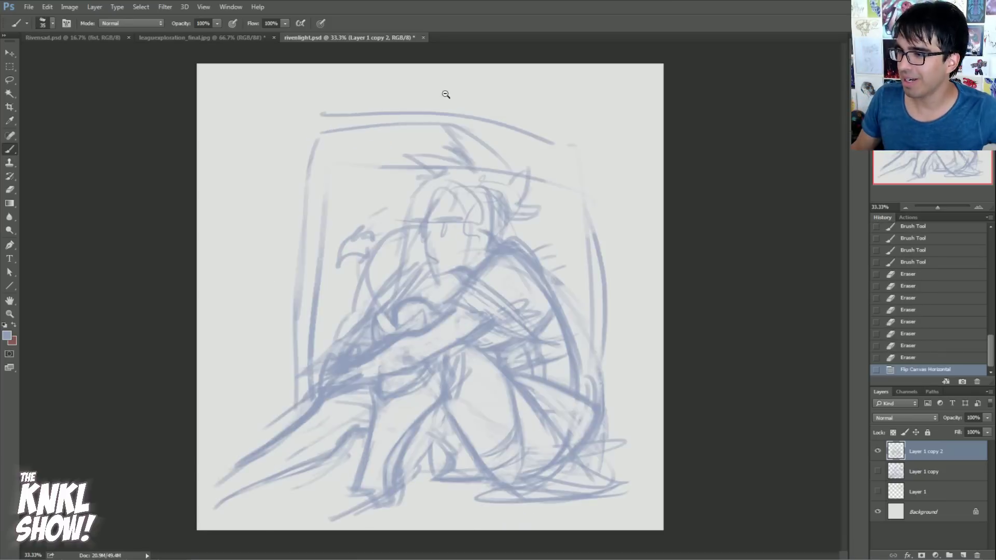
pyautogui.hotkey('ctrl', 'shift', 'h')
pyautogui.press('e')
pyautogui.moveTo(464, 347); pyautogui.dragTo(524, 376)
pyautogui.press('b')
pyautogui.moveTo(464, 338)
pyautogui.mouseDown()
pyautogui.moveTo(540, 385)
pyautogui.moveTo(600, 469)
pyautogui.moveTo(527, 383)
pyautogui.mouseUp()
pyautogui.hotkey('ctrl', 'alt', 'z')
pyautogui.hotkey('ctrl', 'alt', 'z')
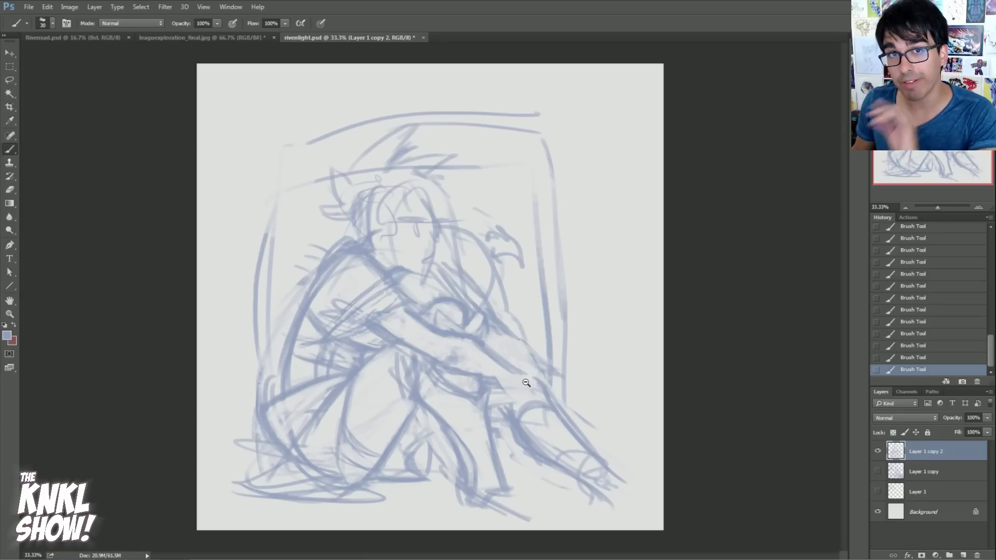
# Sketch the clasped hands, wrist and forearm cuff in front of the knees with a smaller brush
pyautogui.moveTo(473, 370); pyautogui.dragTo(543, 394)
pyautogui.moveTo(511, 357); pyautogui.dragTo(560, 396)
pyautogui.moveTo(506, 355); pyautogui.dragTo(546, 371)
pyautogui.moveTo(496, 327)
pyautogui.mouseDown()
pyautogui.moveTo(534, 358)
pyautogui.moveTo(489, 354)
pyautogui.mouseUp()
pyautogui.press('[')
pyautogui.moveTo(501, 356); pyautogui.dragTo(494, 379)
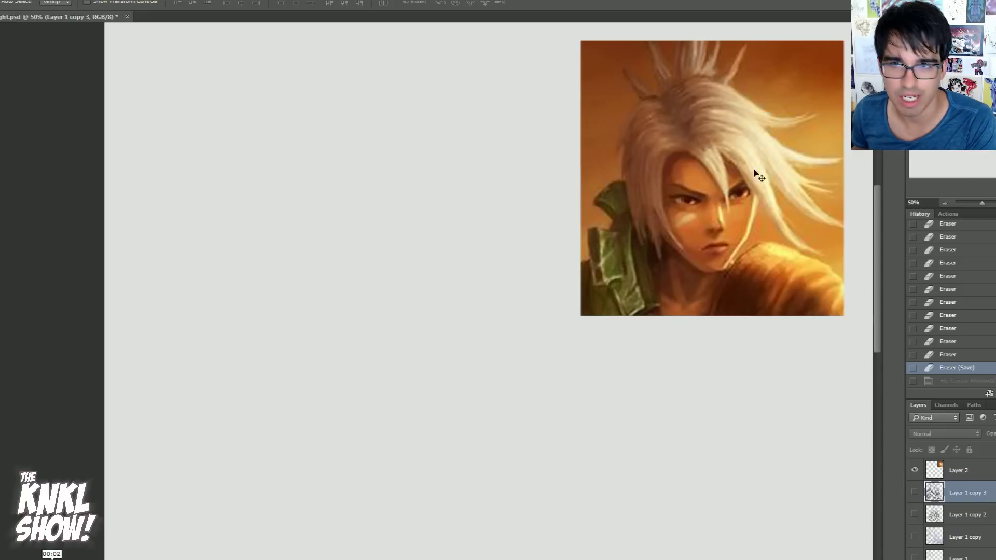
# Show Layer 1 copy 3 again
pyautogui.click(914, 493)
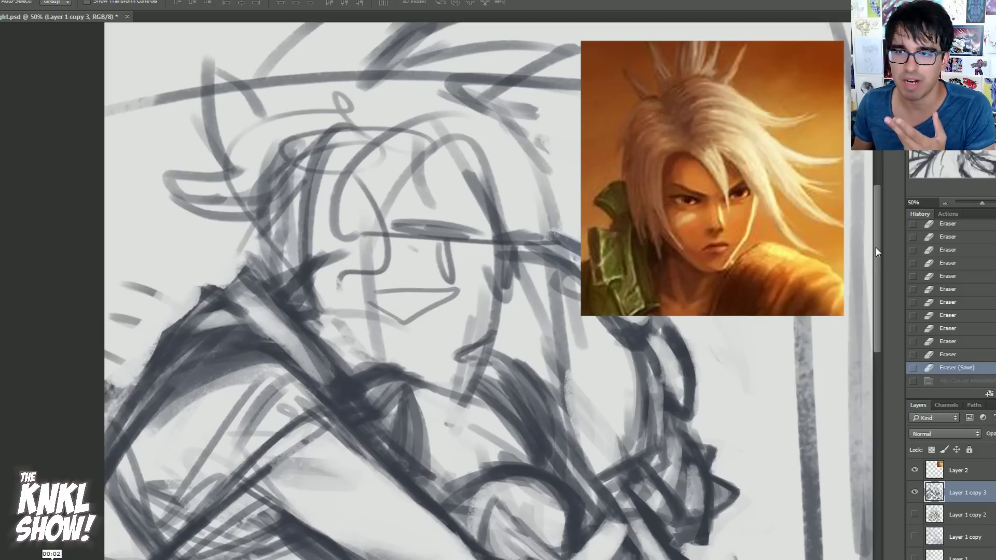
pyautogui.click(944, 203)
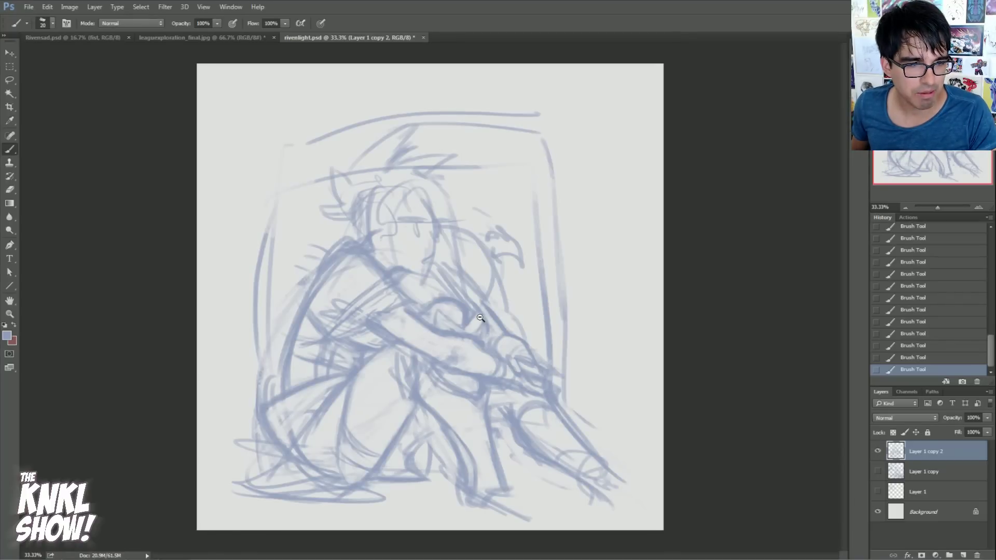
# Strengthen the far arm's outline and add the spiked elbow and the claw-like shapes behind the shoulder
pyautogui.moveTo(445, 227); pyautogui.dragTo(497, 290)
pyautogui.moveTo(511, 288); pyautogui.dragTo(516, 307)
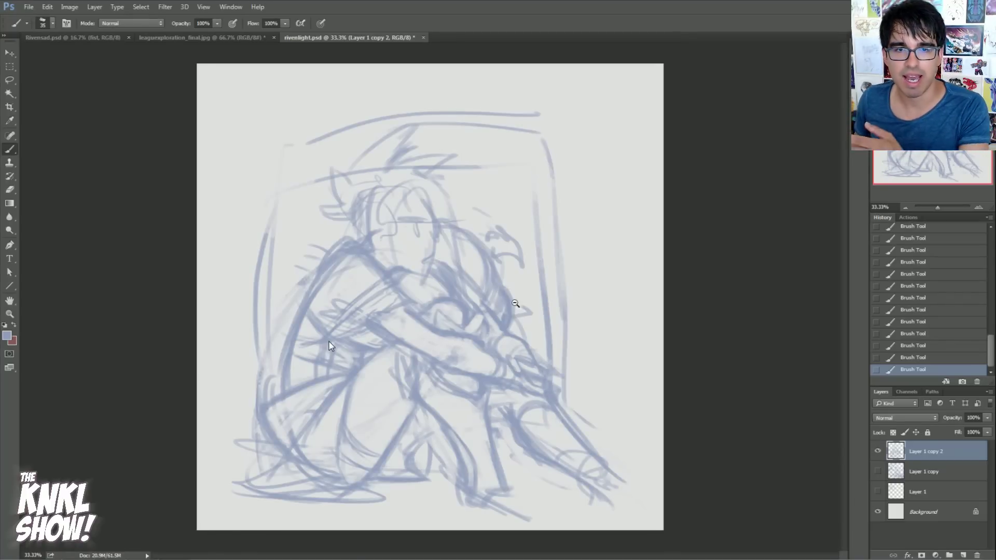
pyautogui.moveTo(488, 233); pyautogui.dragTo(521, 265)
pyautogui.moveTo(447, 188); pyautogui.dragTo(487, 212)
# Erase and redraw the near shoulder's collar and sleeve lines, and clean the inside of the forearm
pyautogui.press('e')
pyautogui.moveTo(340, 314); pyautogui.dragTo(389, 285)
pyautogui.press('b')
pyautogui.moveTo(363, 269); pyautogui.dragTo(406, 310)
pyautogui.moveTo(377, 290); pyautogui.dragTo(328, 338)
pyautogui.moveTo(312, 301); pyautogui.dragTo(332, 327)
pyautogui.press('e')
pyautogui.moveTo(395, 303); pyautogui.dragTo(441, 335)
pyautogui.moveTo(397, 332)
pyautogui.mouseDown()
pyautogui.moveTo(416, 343)
pyautogui.moveTo(409, 331)
pyautogui.mouseUp()
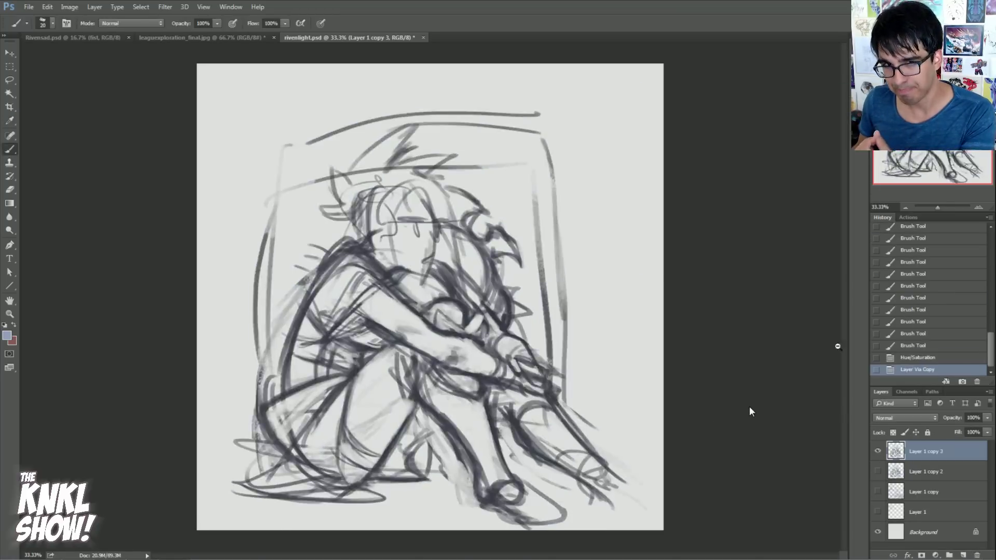
# Enlarge the sketch on Layer 1 copy 3 with Free Transform so the upper body fills the canvas, and reposition it
pyautogui.hotkey('ctrl', '-')
pyautogui.hotkey('ctrl', 't')
pyautogui.moveTo(592, 158)
pyautogui.mouseDown()
pyautogui.moveTo(653, 107)
pyautogui.moveTo(618, 118)
pyautogui.moveTo(685, 74)
pyautogui.mouseUp()
pyautogui.press('Return')
pyautogui.hotkey('ctrl', 't')
pyautogui.moveTo(582, 460); pyautogui.dragTo(582, 473)
pyautogui.press('Return')
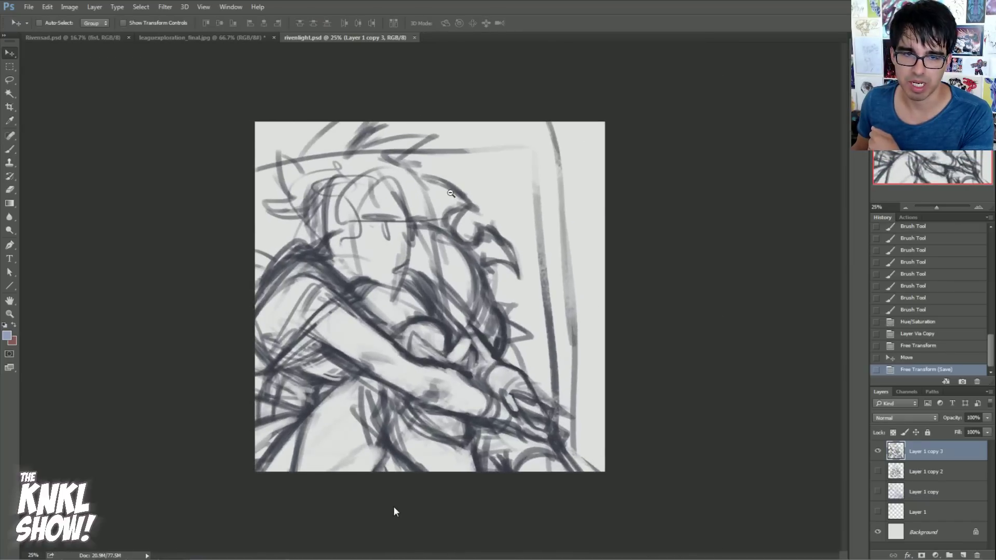
# Erase stray lines near the collar and below the hands on the enlarged sketch
pyautogui.hotkey('ctrl', '+')
pyautogui.press('e')
pyautogui.moveTo(365, 287); pyautogui.dragTo(388, 306)
pyautogui.moveTo(558, 446); pyautogui.dragTo(587, 466)
pyautogui.press('b')
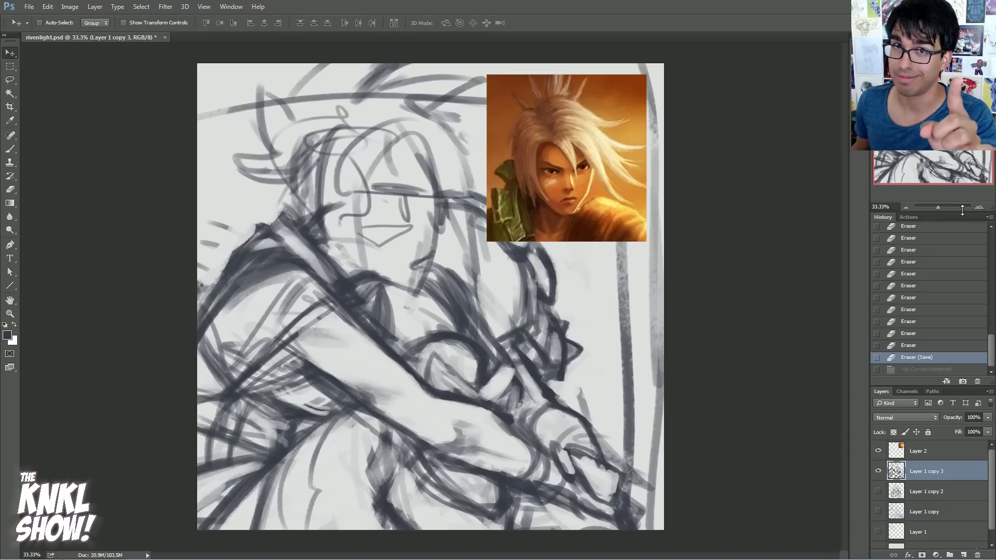
# Enlarge the history list, hide Layer 2 and Layer 1 copy 3, and show and select Layer 1 copy
pyautogui.moveTo(958, 213); pyautogui.dragTo(960, 185)
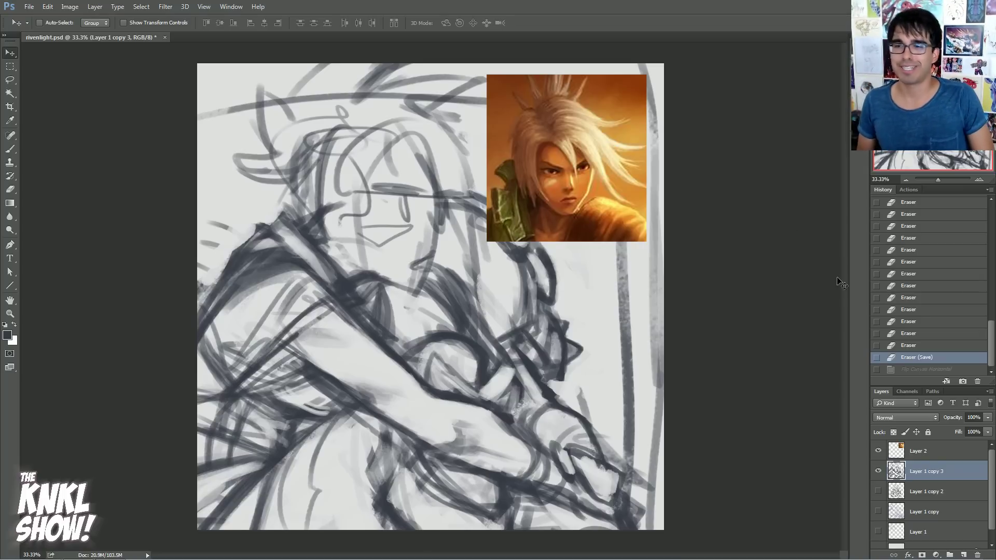
pyautogui.click(878, 451)
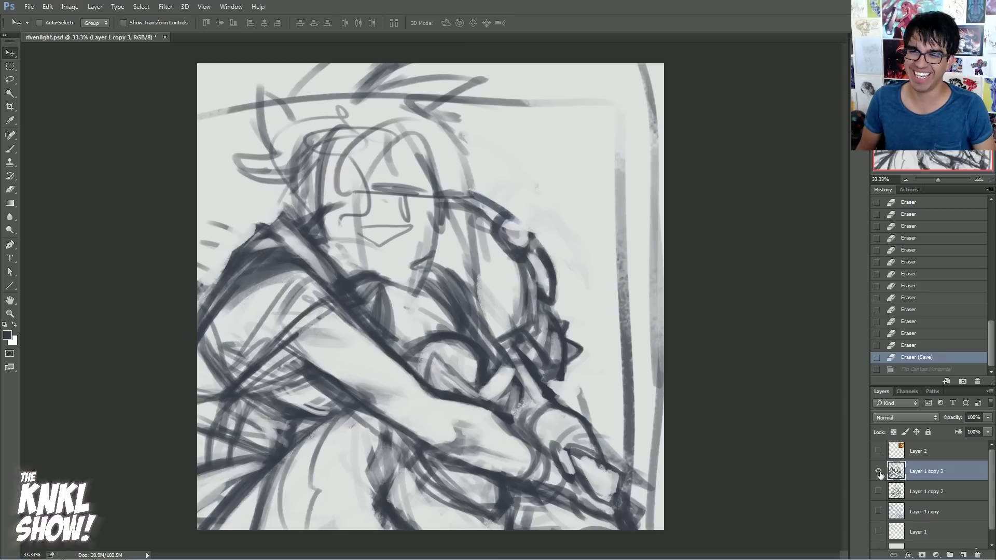
pyautogui.click(878, 471)
pyautogui.click(878, 472)
pyautogui.click(879, 473)
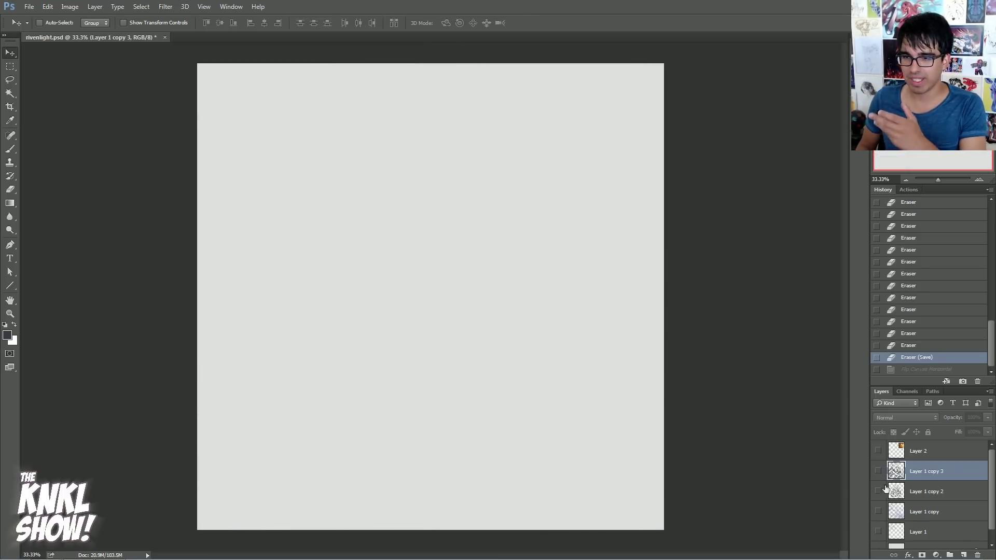
pyautogui.click(878, 511)
pyautogui.click(916, 513)
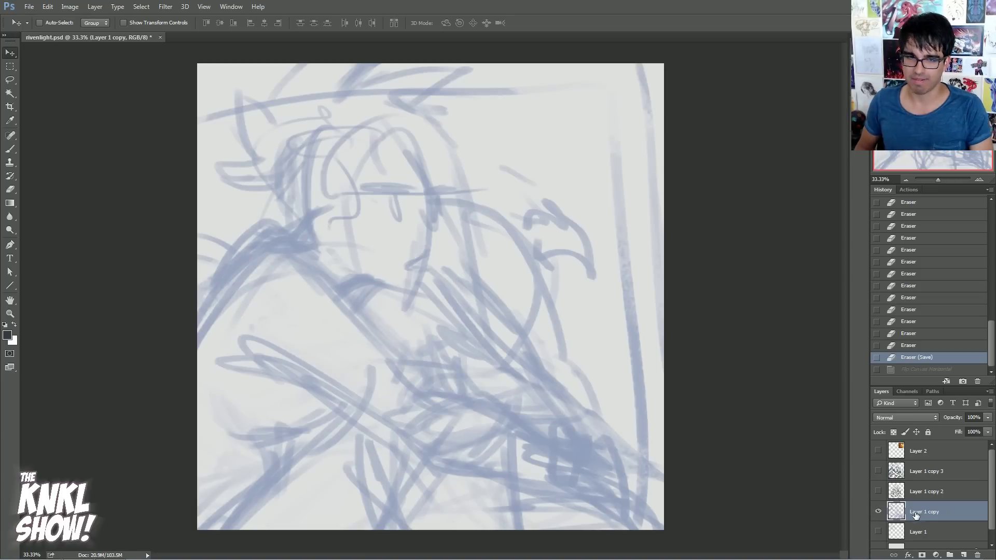
# Darken the Layer 1 copy sketch with Hue/Saturation, setting Lightness to -61
pyautogui.hotkey('ctrl', 'u')
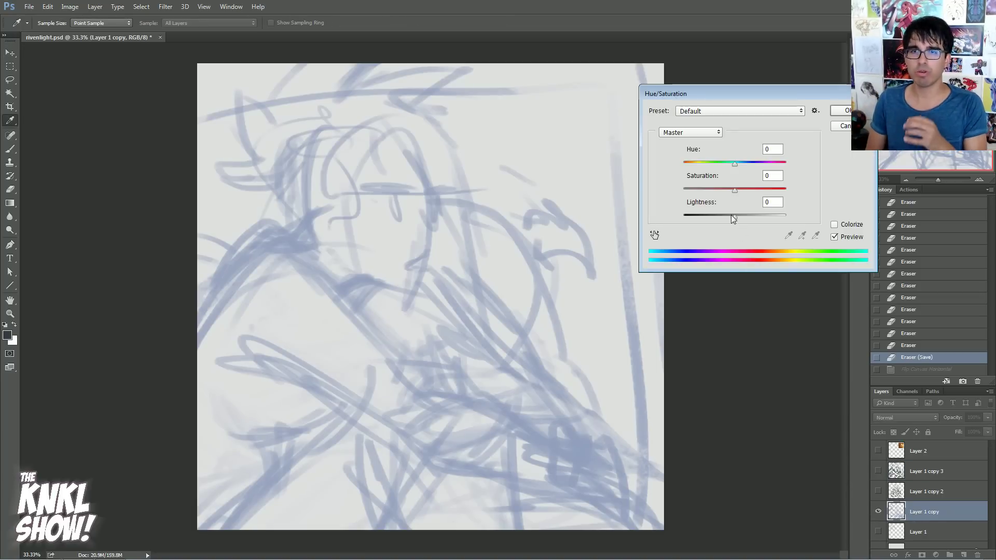
pyautogui.moveTo(733, 216); pyautogui.dragTo(704, 216)
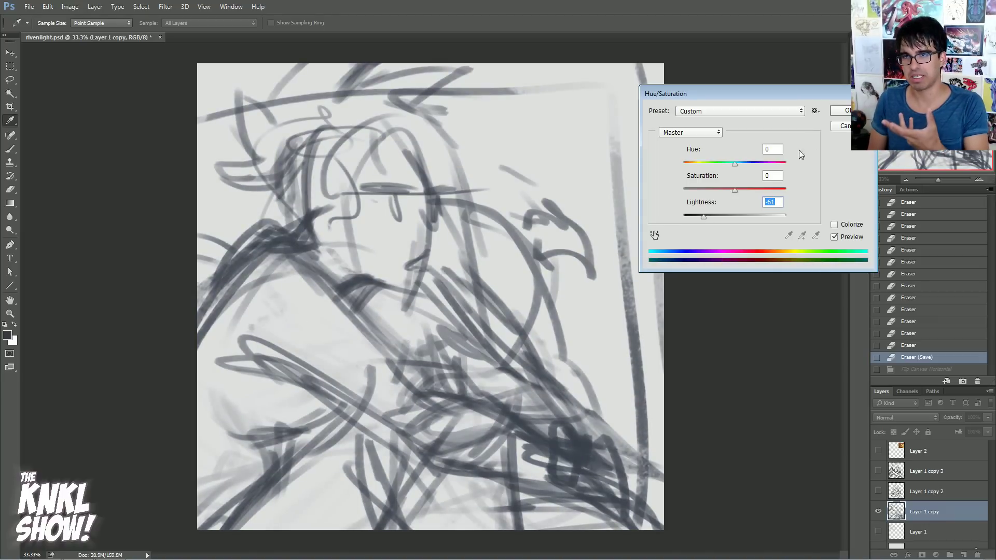
pyautogui.click(842, 112)
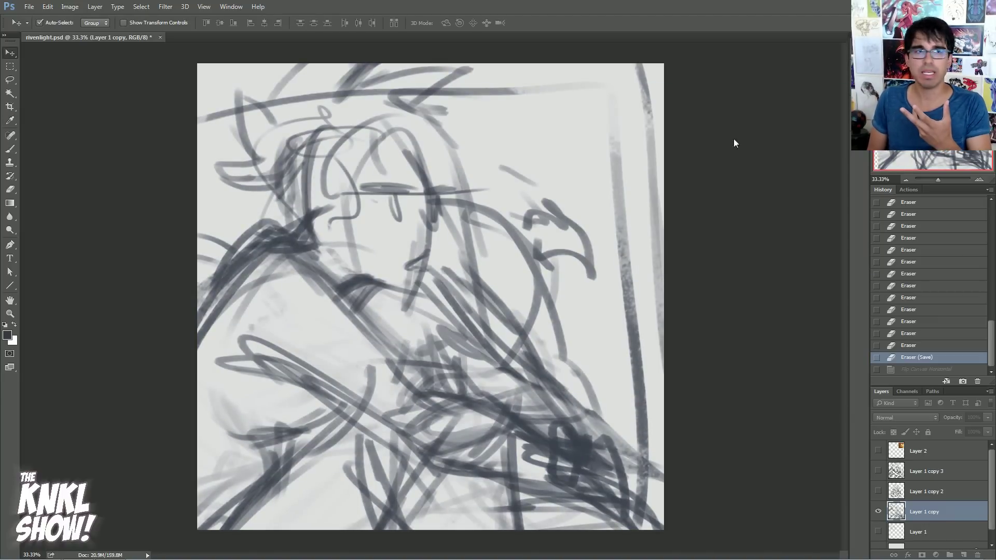
# Set the foreground colour to pink, #e41e6d
pyautogui.click(7, 335)
pyautogui.click(828, 151)
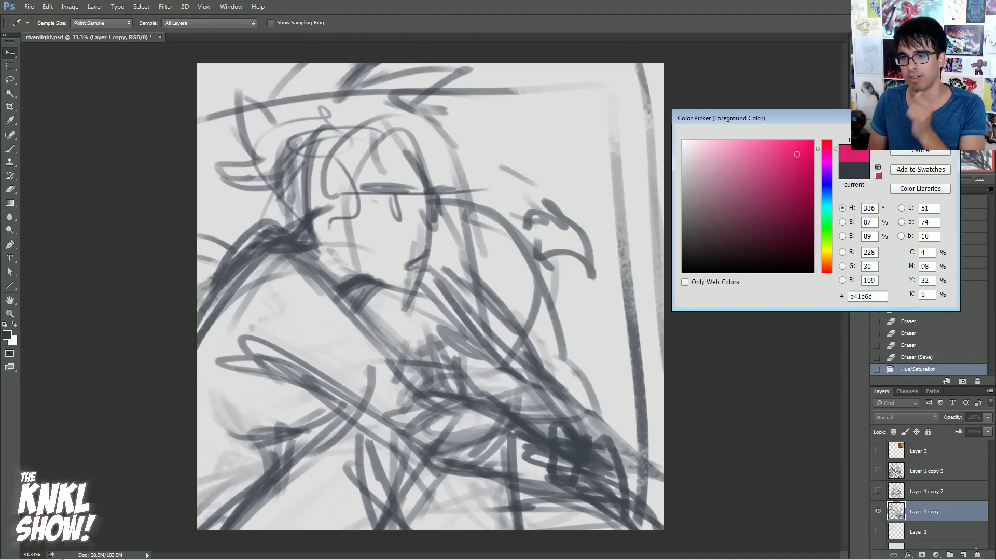
pyautogui.press('Return')
pyautogui.press('v')
# Show Layer 1 in place of Layer 1 copy and darken its thumbnail by lowering the Hue/Saturation lightness
pyautogui.click(878, 512)
pyautogui.click(877, 532)
pyautogui.click(920, 532)
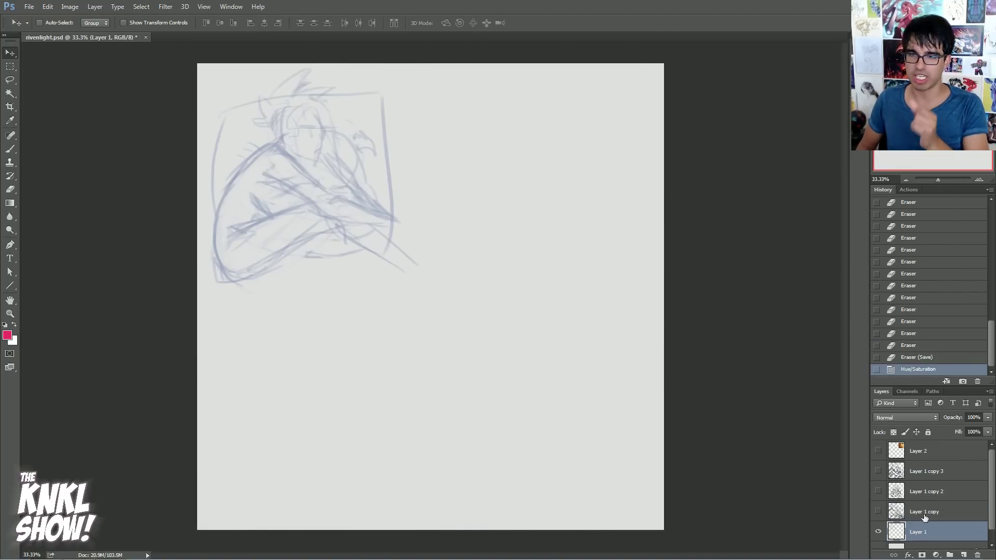
pyautogui.hotkey('ctrl', 'u')
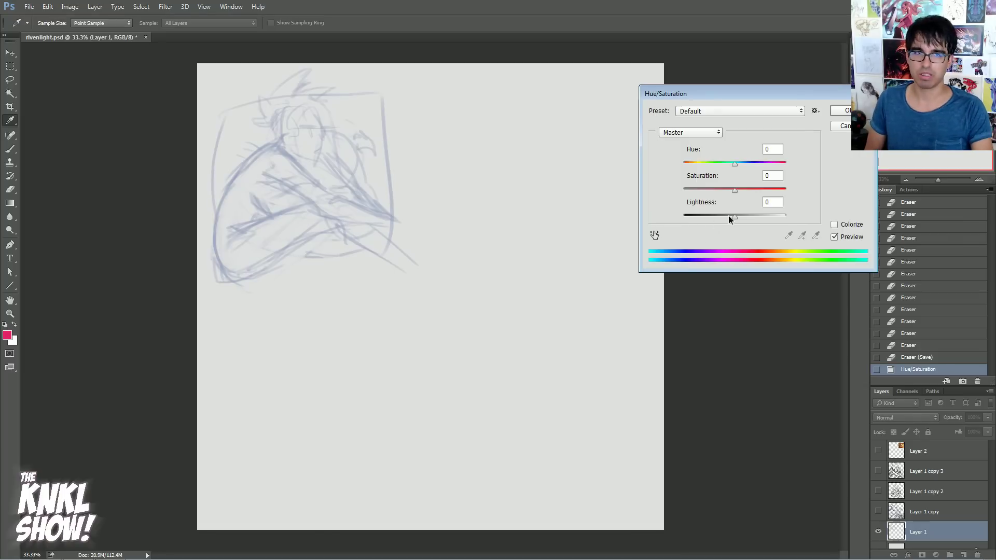
pyautogui.moveTo(735, 217); pyautogui.dragTo(704, 217)
pyautogui.click(846, 112)
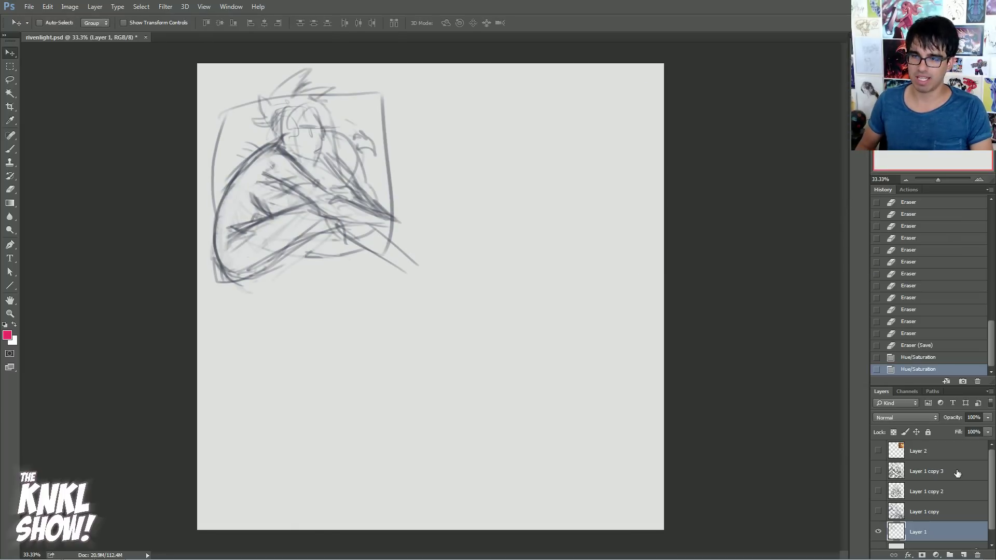
# Show Layer 1 copy in place of Layer 1 and scale it down to about 46.3% so the whole figure fits the canvas
pyautogui.click(879, 530)
pyautogui.click(877, 511)
pyautogui.click(924, 512)
pyautogui.hotkey('ctrl', 't')
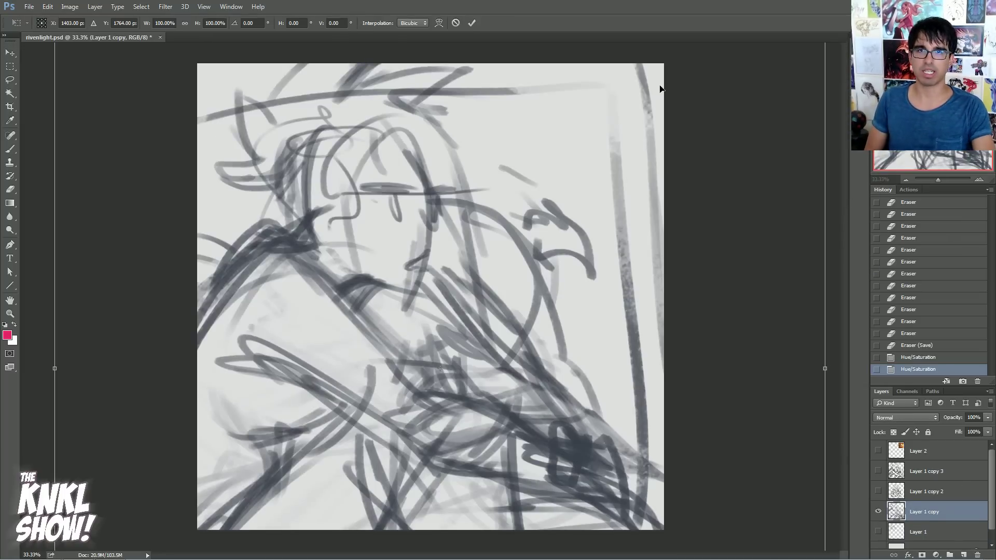
pyautogui.hotkey('ctrl', '-')
pyautogui.hotkey('ctrl', '-')
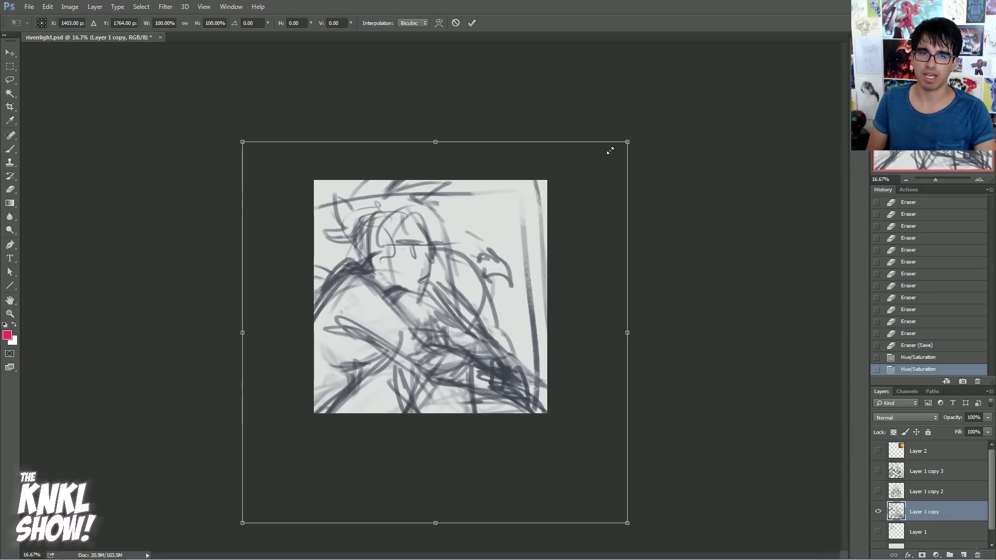
pyautogui.moveTo(627, 141); pyautogui.dragTo(518, 236)
pyautogui.moveTo(492, 283); pyautogui.dragTo(486, 252)
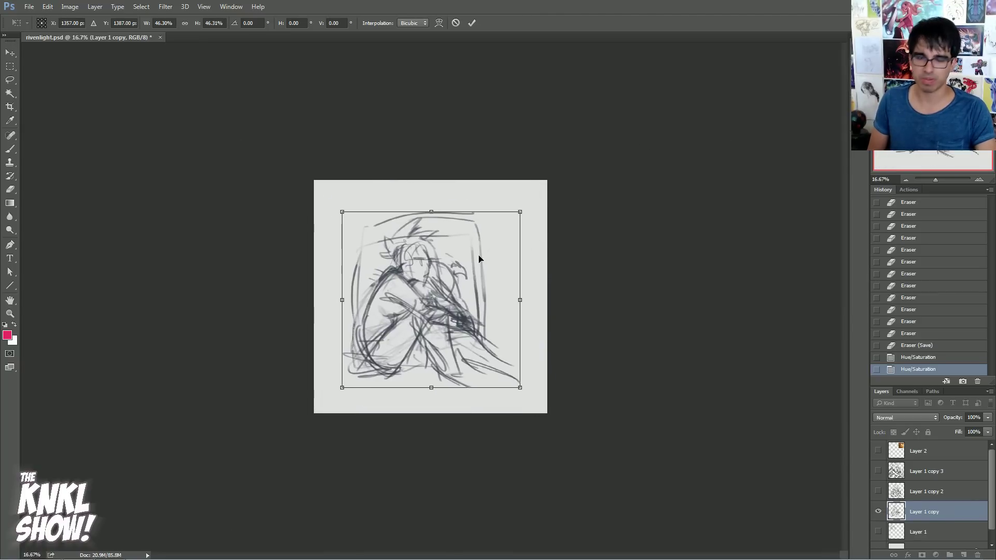
pyautogui.press('Return')
pyautogui.click(980, 182)
pyautogui.click(980, 182)
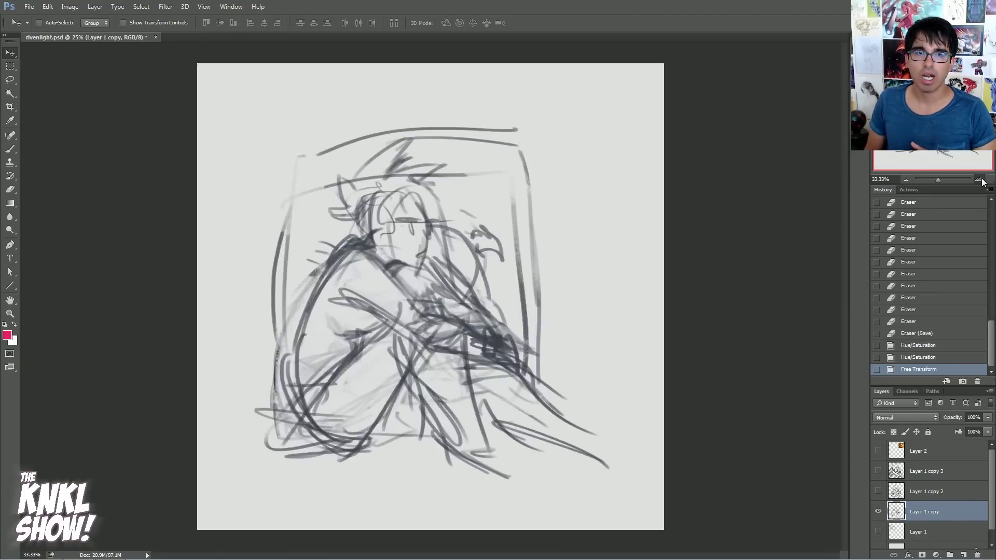
pyautogui.click(980, 182)
pyautogui.click(979, 182)
pyautogui.click(905, 180)
pyautogui.click(905, 179)
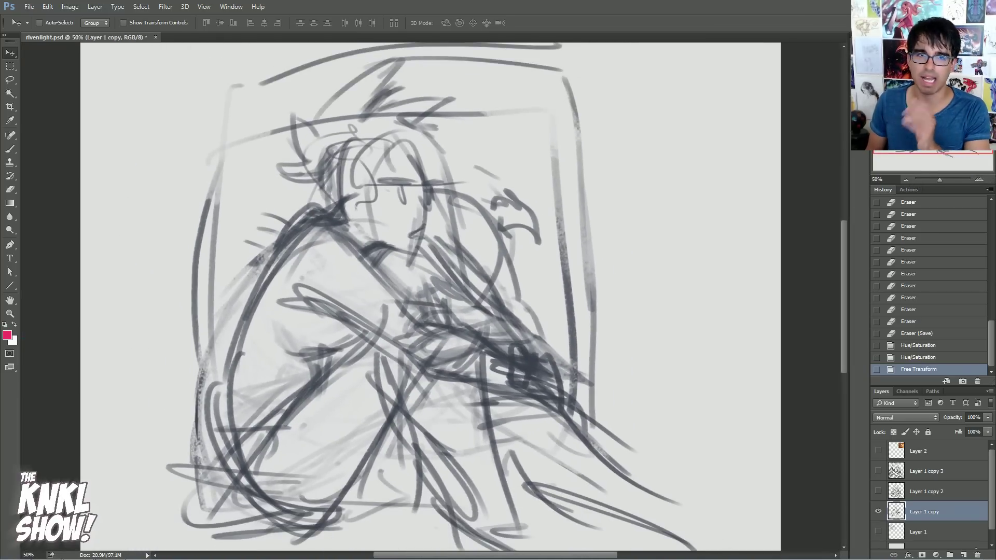
# Add a new layer above Layer 1 copy and set up the brush at size 50
pyautogui.press('b')
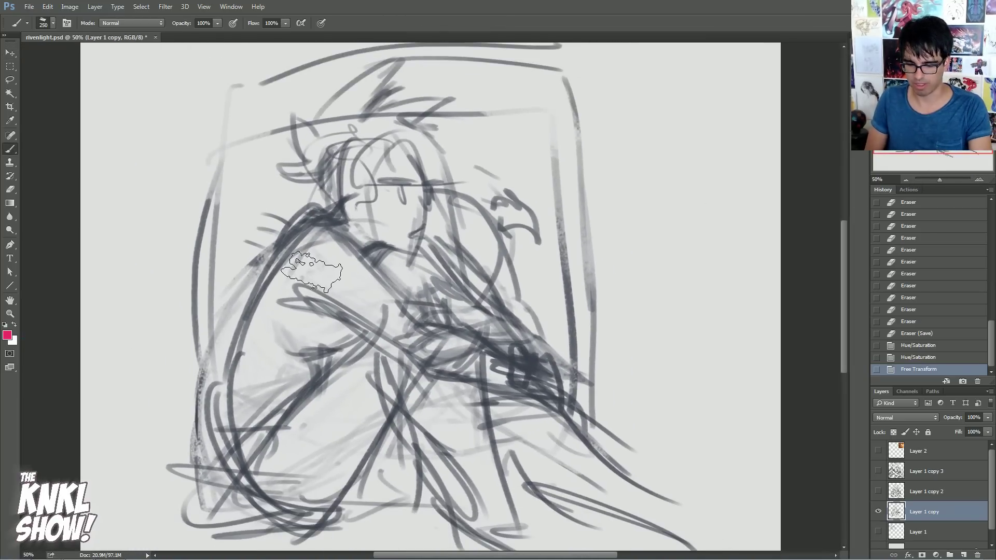
pyautogui.hotkey('ctrl', 'shift', 'n')
pyautogui.press('Return')
pyautogui.press('[')
pyautogui.press('[')
pyautogui.press('[')
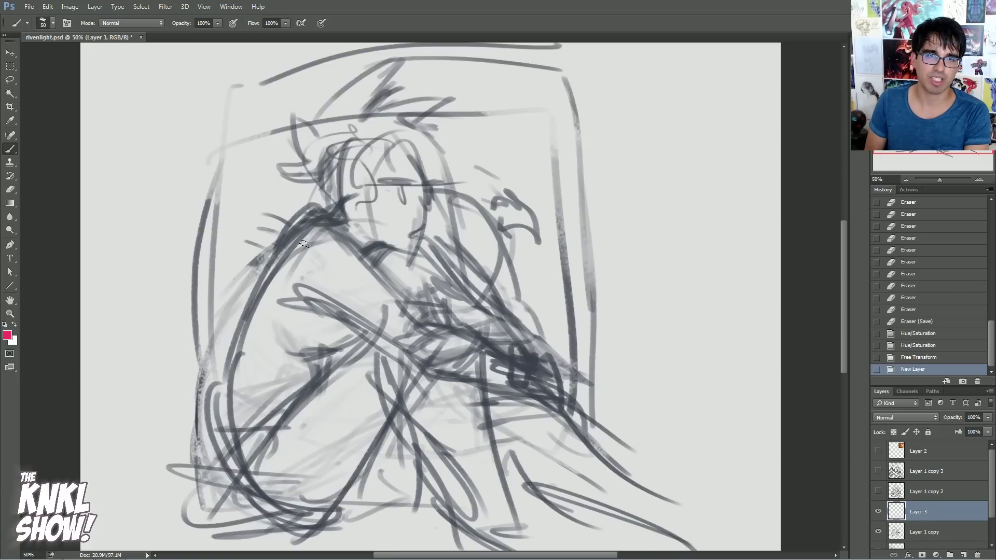
# Trace the curve of the figure's back in pink, from the hip up to the shoulder
pyautogui.press('[')
pyautogui.moveTo(224, 407); pyautogui.dragTo(240, 319)
pyautogui.moveTo(225, 428); pyautogui.dragTo(279, 250)
pyautogui.moveTo(226, 361); pyautogui.dragTo(306, 226)
pyautogui.press('[')
pyautogui.press('[')
pyautogui.moveTo(252, 288); pyautogui.dragTo(306, 224)
# Trace the extended arm in pink from the shoulder down to the clasped hands
pyautogui.moveTo(300, 223)
pyautogui.mouseDown()
pyautogui.moveTo(337, 226)
pyautogui.moveTo(415, 299)
pyautogui.mouseUp()
pyautogui.moveTo(284, 300); pyautogui.dragTo(361, 325)
pyautogui.press(']')
pyautogui.moveTo(382, 267); pyautogui.dragTo(433, 322)
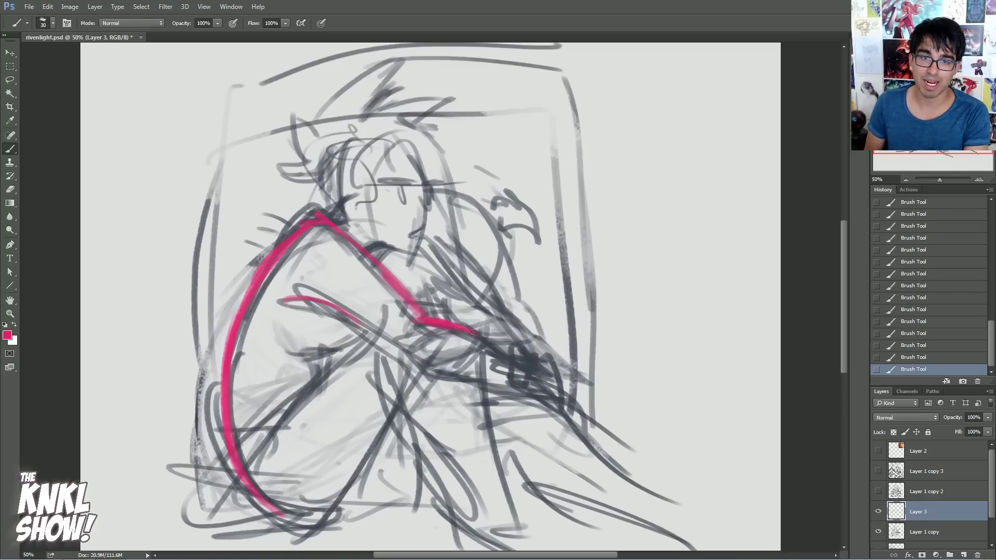
pyautogui.press(']')
pyautogui.moveTo(491, 337)
pyautogui.mouseDown()
pyautogui.moveTo(451, 363)
pyautogui.moveTo(501, 356)
pyautogui.mouseUp()
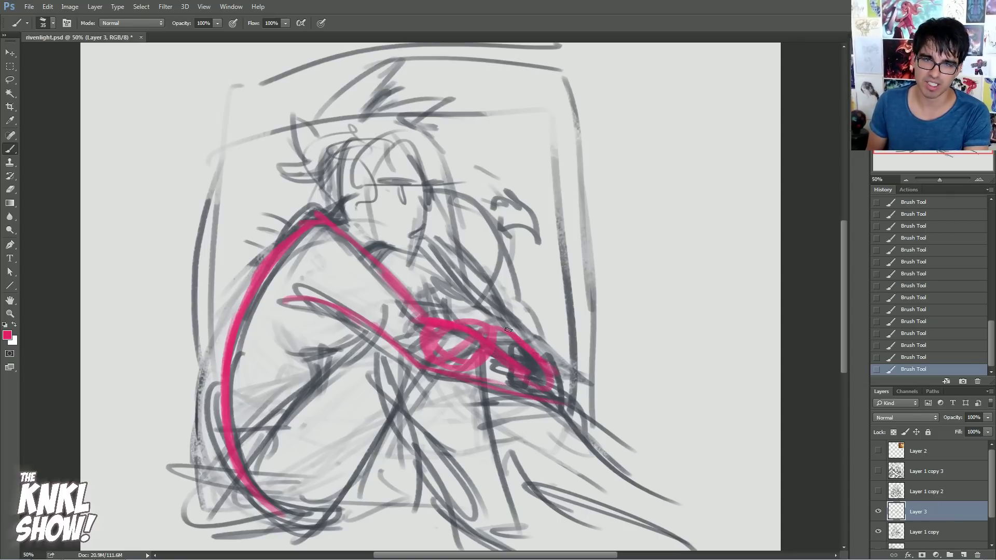
# Trace the main contours of the thighs and bent legs in pink below the arm
pyautogui.moveTo(446, 378); pyautogui.dragTo(337, 413)
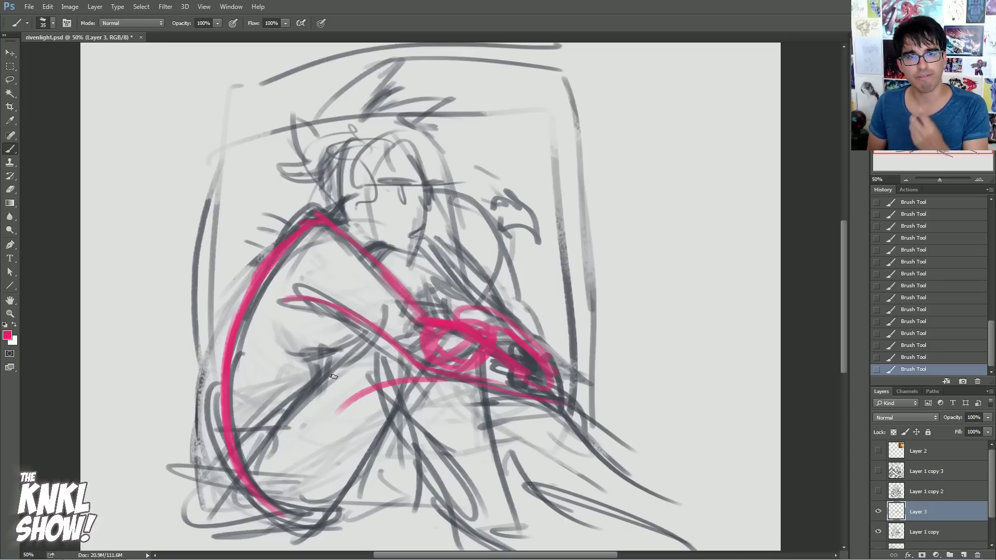
pyautogui.moveTo(361, 344); pyautogui.dragTo(288, 433)
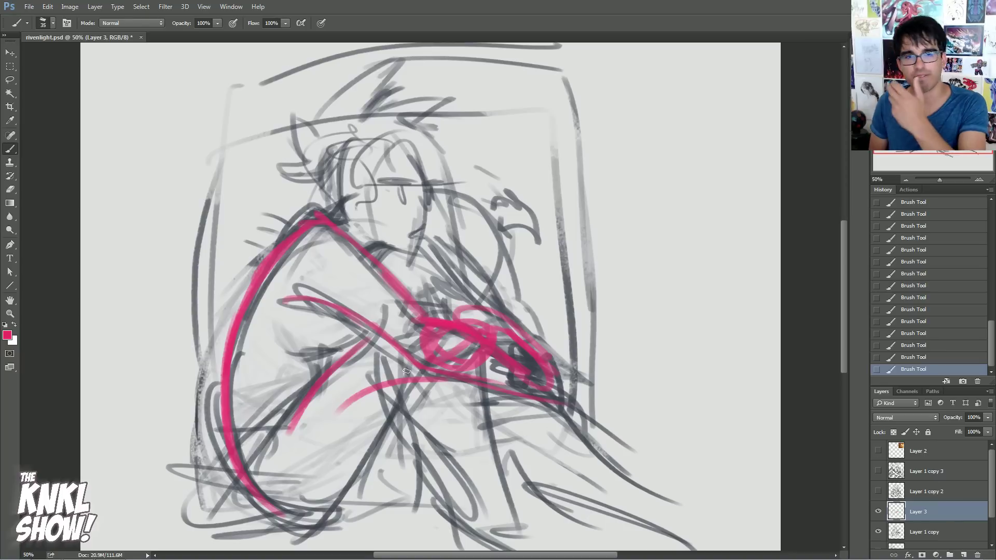
pyautogui.moveTo(402, 383); pyautogui.dragTo(295, 504)
pyautogui.moveTo(378, 385); pyautogui.dragTo(462, 545)
pyautogui.moveTo(483, 366); pyautogui.dragTo(521, 516)
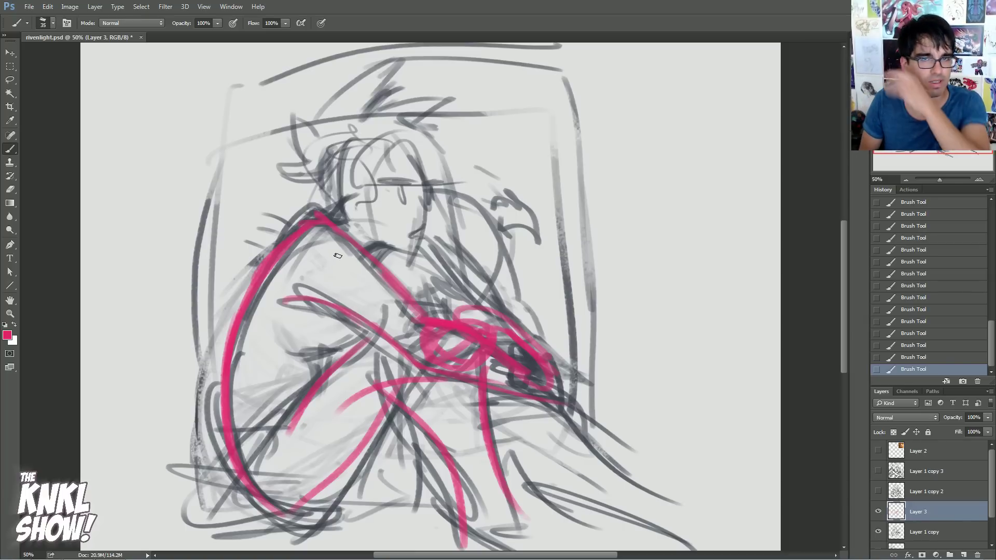
# Trace the face in pink with its eyes, profile, chin and mouth, and arc a line over the forehead
pyautogui.click(979, 179)
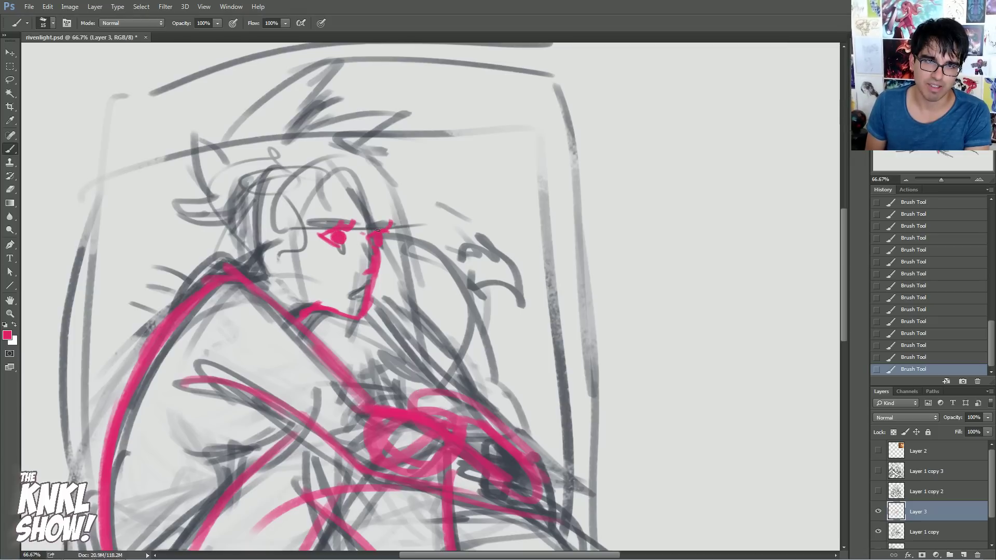
pyautogui.moveTo(378, 229); pyautogui.dragTo(396, 227)
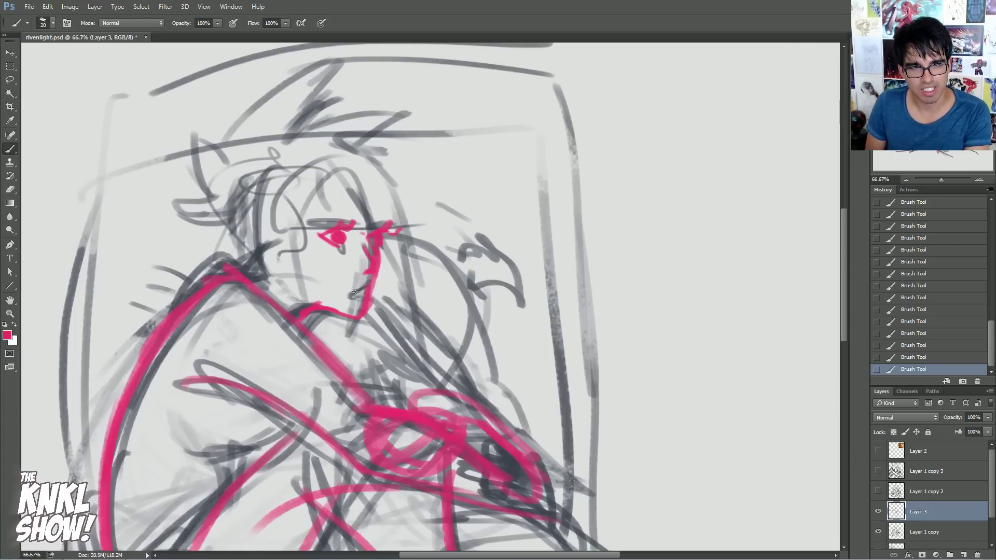
pyautogui.press(']')
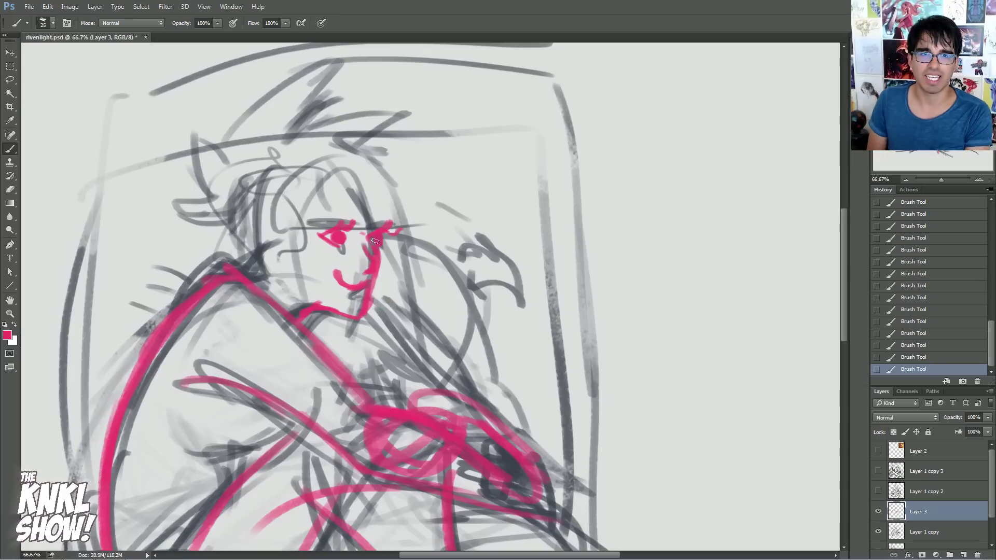
pyautogui.moveTo(382, 224); pyautogui.dragTo(281, 232)
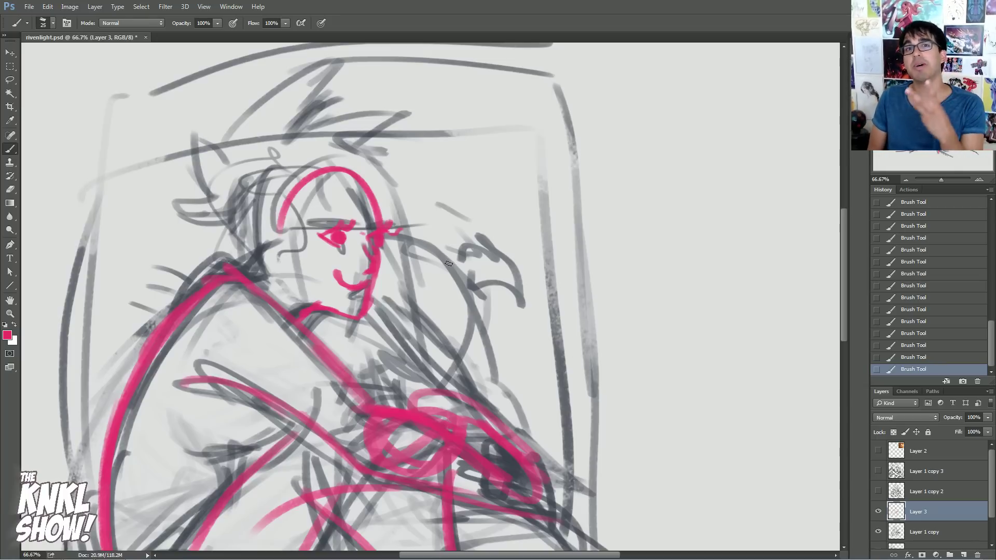
pyautogui.moveTo(363, 337); pyautogui.dragTo(477, 248)
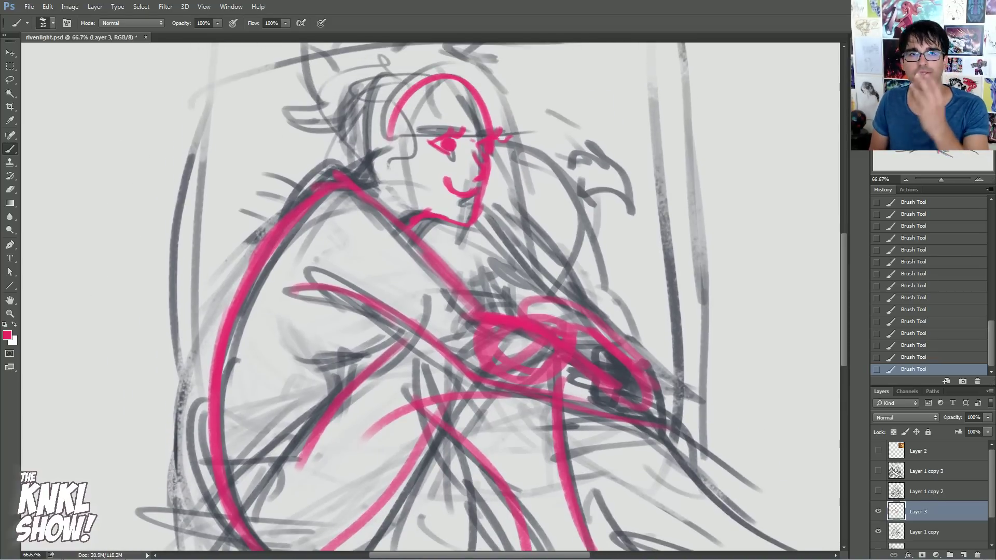
# Try a rectangular frame of straight pink lines around the figure, and step back through the history to remove the latest strokes
pyautogui.click(905, 180)
pyautogui.moveTo(249, 121)
pyautogui.mouseDown()
pyautogui.moveTo(638, 122)
pyautogui.moveTo(616, 226)
pyautogui.moveTo(617, 518)
pyautogui.moveTo(224, 488)
pyautogui.mouseUp()
pyautogui.moveTo(274, 73); pyautogui.dragTo(274, 495)
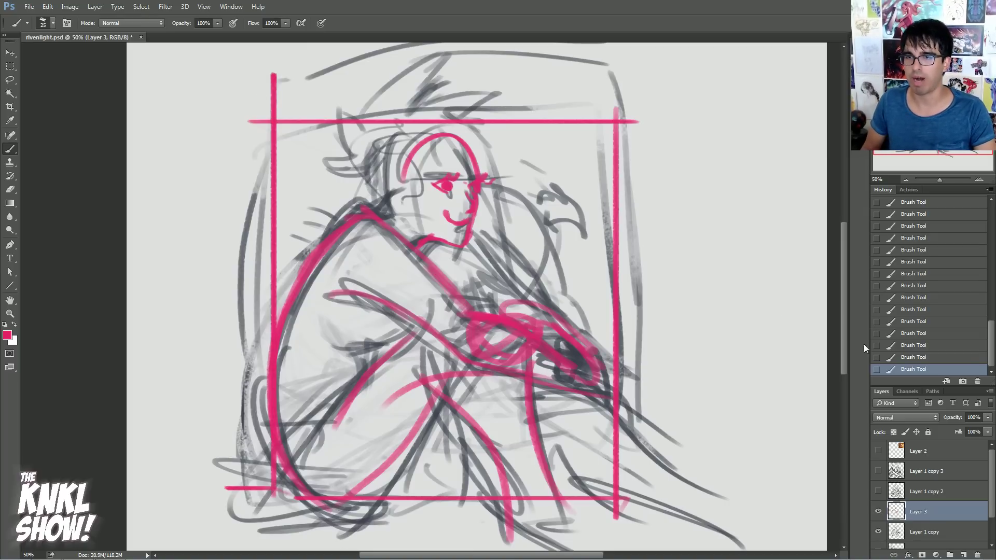
pyautogui.moveTo(916, 340); pyautogui.dragTo(897, 296)
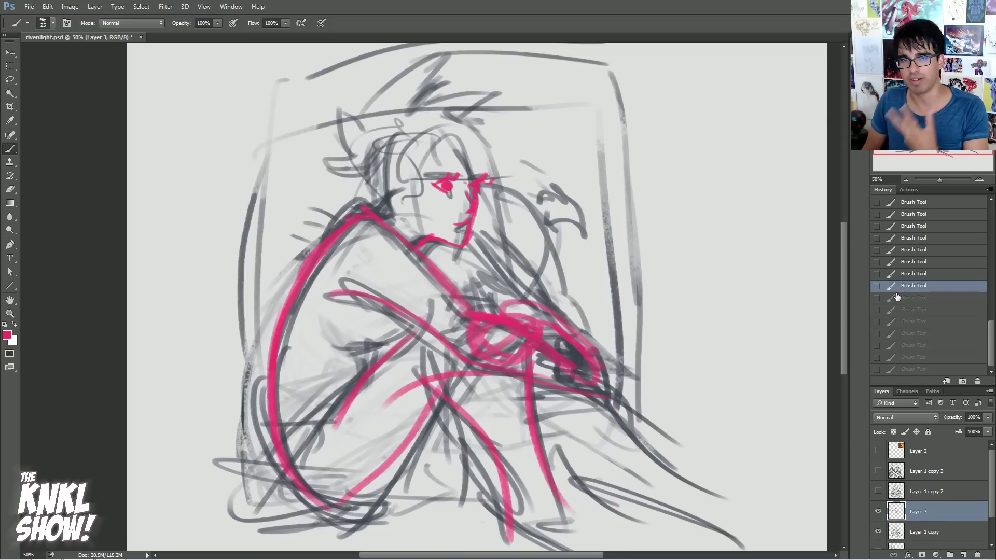
# Hide Layer 3 and Layer 1 copy, and show and select Layer 1 copy 2
pyautogui.click(878, 511)
pyautogui.click(878, 532)
pyautogui.click(879, 492)
pyautogui.click(912, 498)
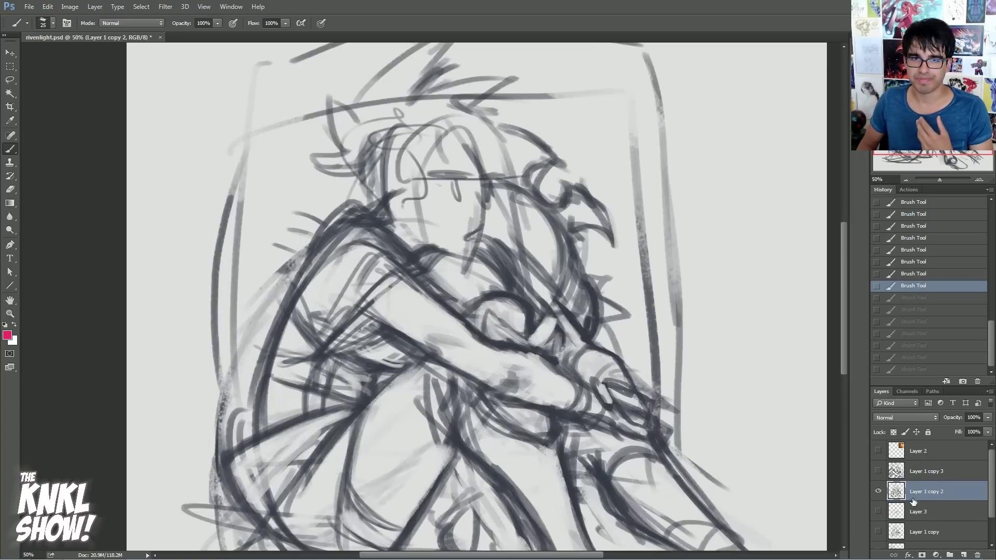
pyautogui.moveTo(482, 332)
pyautogui.mouseDown()
pyautogui.moveTo(494, 265)
pyautogui.moveTo(471, 238)
pyautogui.mouseUp()
pyautogui.scroll(3, 467, 295)
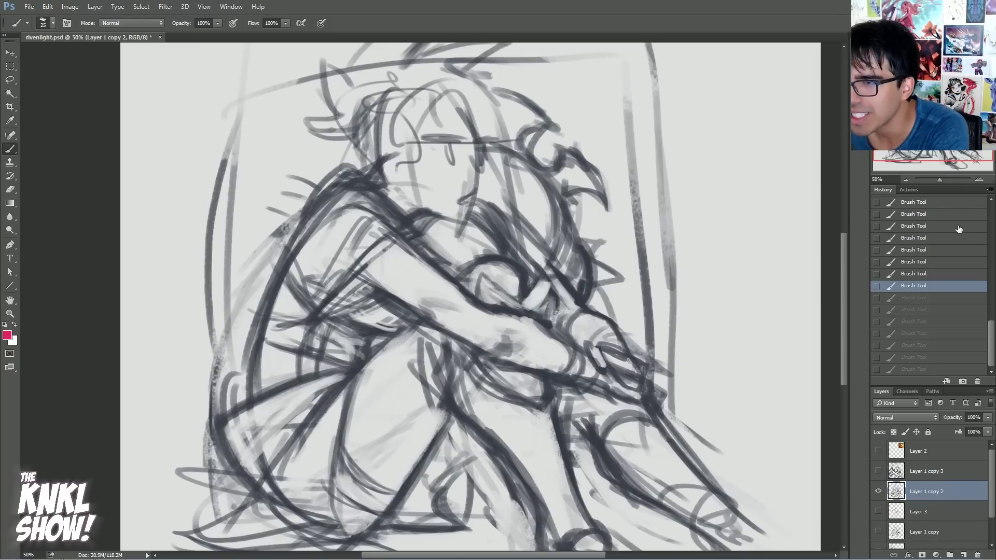
pyautogui.moveTo(946, 184); pyautogui.dragTo(915, 155)
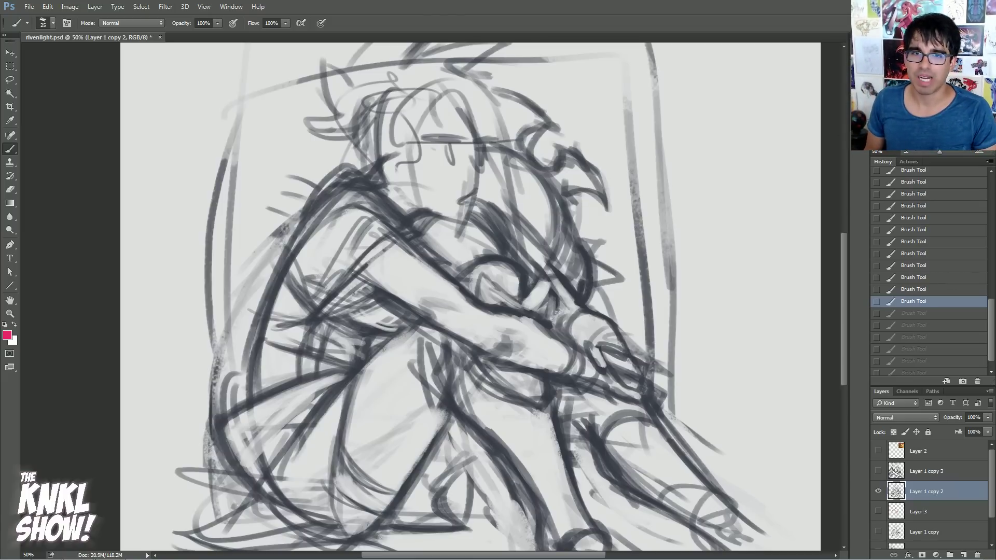
pyautogui.moveTo(473, 322)
pyautogui.mouseDown()
pyautogui.moveTo(500, 280)
pyautogui.moveTo(484, 289)
pyautogui.mouseUp()
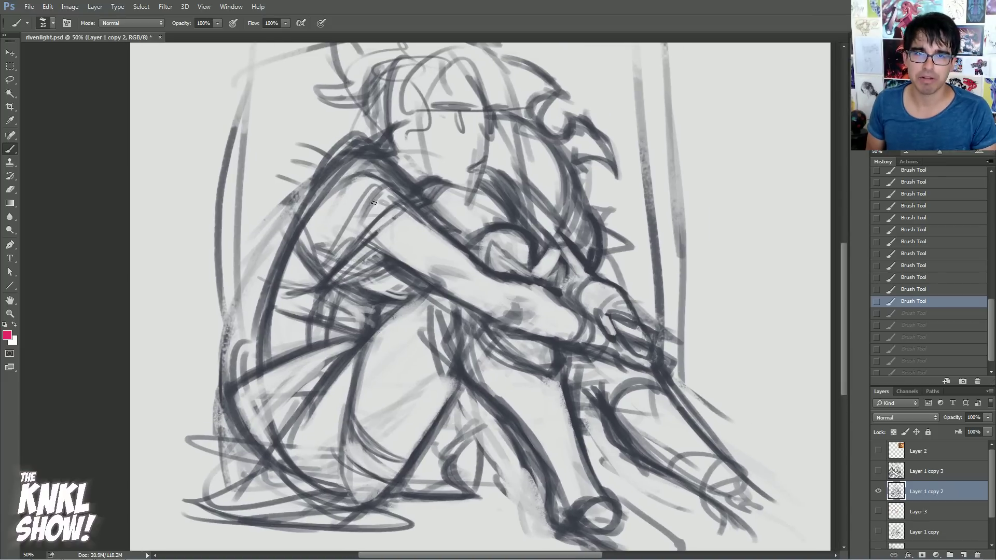
pyautogui.click(879, 490)
pyautogui.click(878, 492)
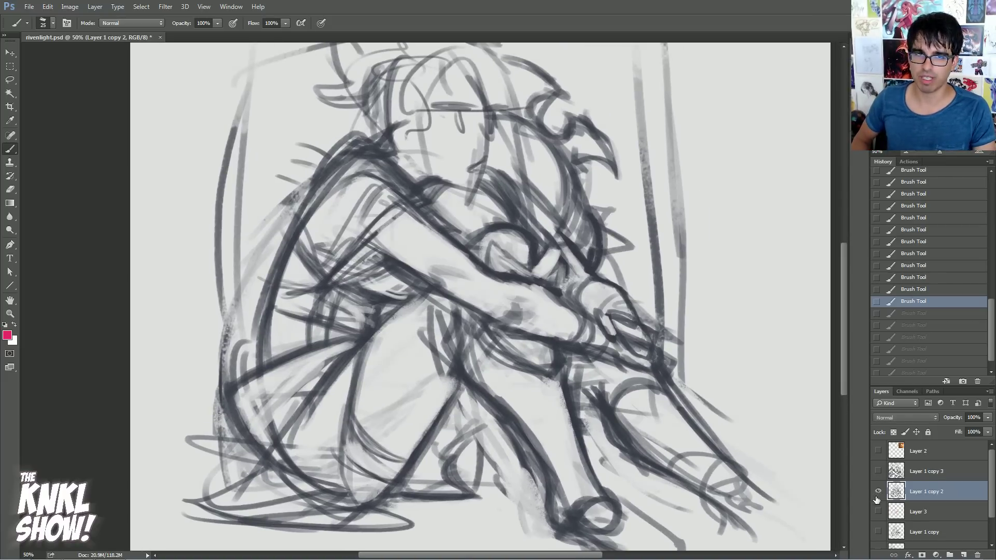
# Add a new layer above Layer 1 copy 2 and trace the skirt cloth's outline and folds on it in pink
pyautogui.hotkey('ctrl', 'shift', 'n')
pyautogui.press('Return')
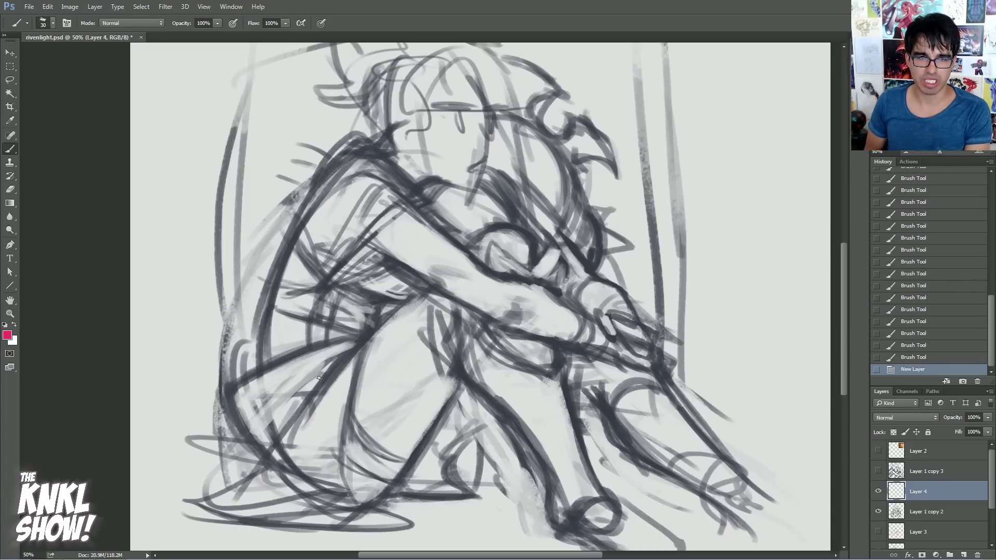
pyautogui.press(']')
pyautogui.moveTo(343, 357)
pyautogui.mouseDown()
pyautogui.moveTo(223, 409)
pyautogui.moveTo(264, 445)
pyautogui.mouseUp()
pyautogui.moveTo(363, 338); pyautogui.dragTo(265, 446)
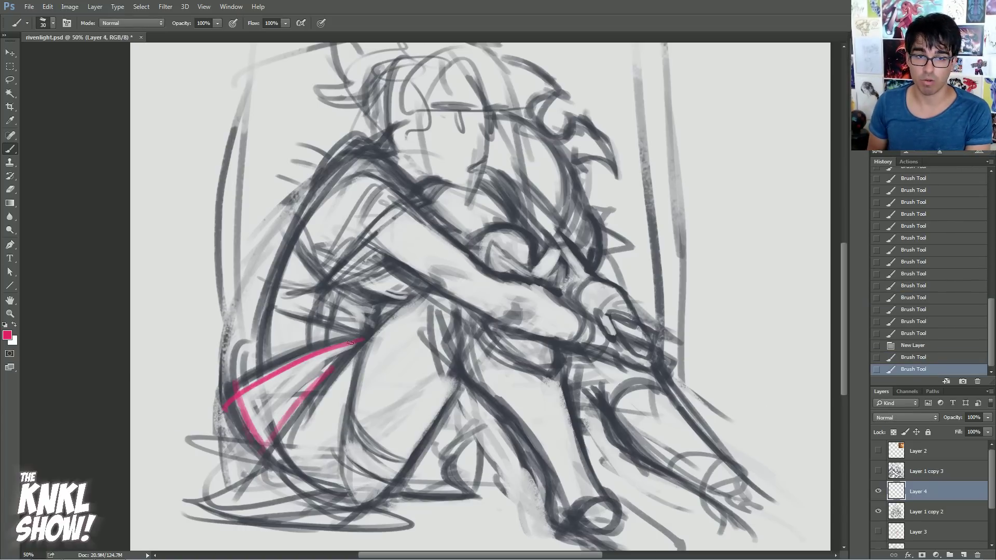
pyautogui.moveTo(359, 354)
pyautogui.mouseDown()
pyautogui.moveTo(344, 486)
pyautogui.moveTo(381, 485)
pyautogui.moveTo(413, 508)
pyautogui.moveTo(180, 495)
pyautogui.mouseUp()
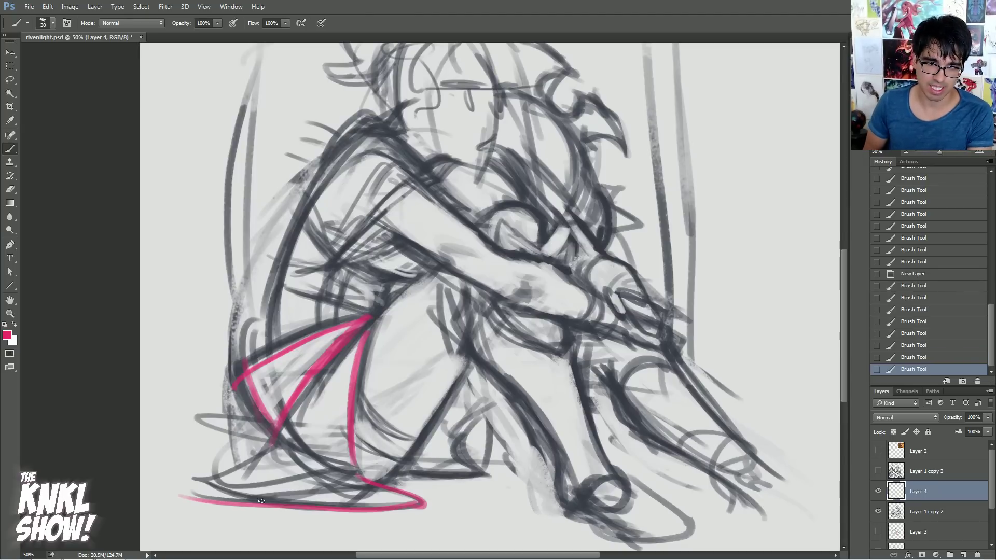
pyautogui.press('[')
pyautogui.moveTo(359, 347)
pyautogui.mouseDown()
pyautogui.moveTo(325, 458)
pyautogui.moveTo(300, 446)
pyautogui.mouseUp()
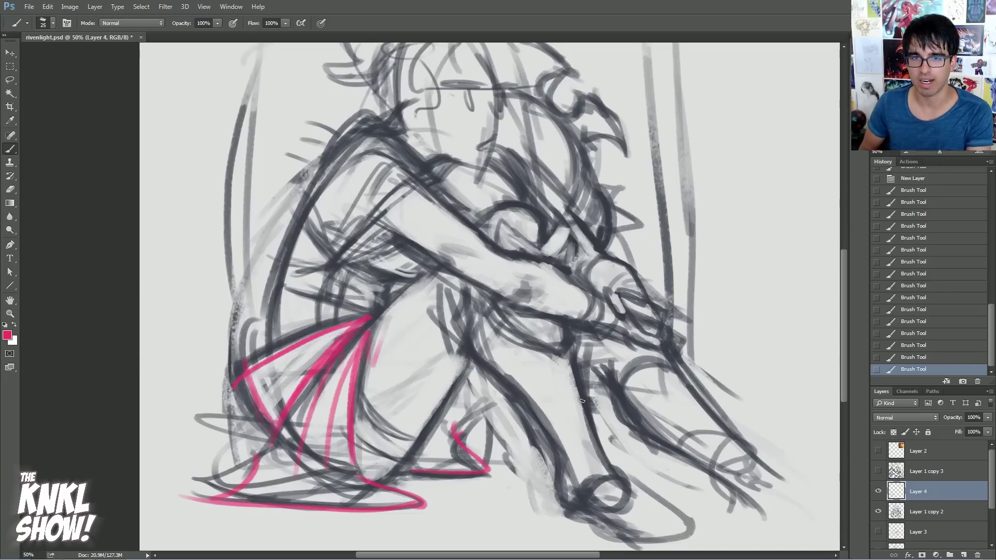
# Trace the front shin and knee shapes in pink, and outline the extended arm up to the shoulder
pyautogui.moveTo(474, 314); pyautogui.dragTo(533, 410)
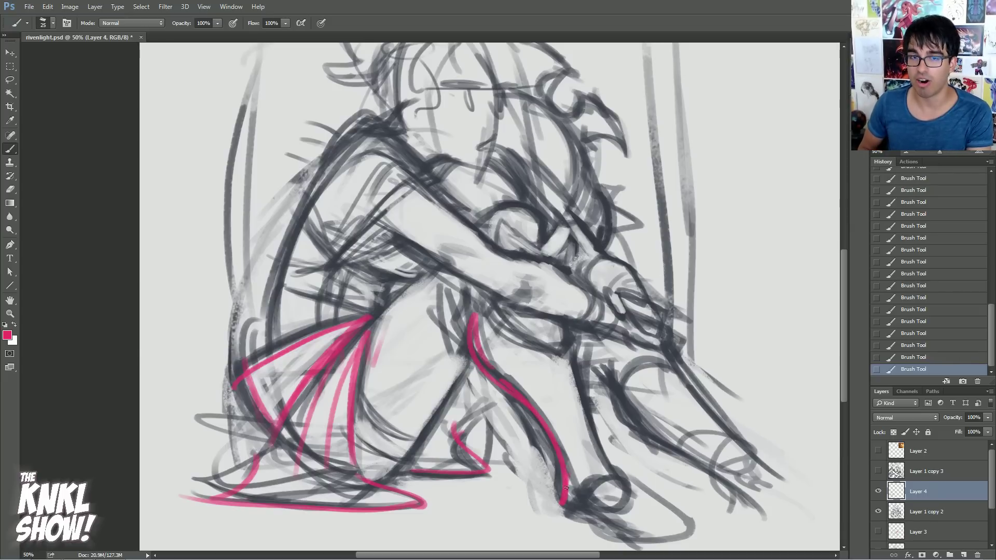
pyautogui.moveTo(558, 350)
pyautogui.mouseDown()
pyautogui.moveTo(513, 329)
pyautogui.moveTo(493, 296)
pyautogui.mouseUp()
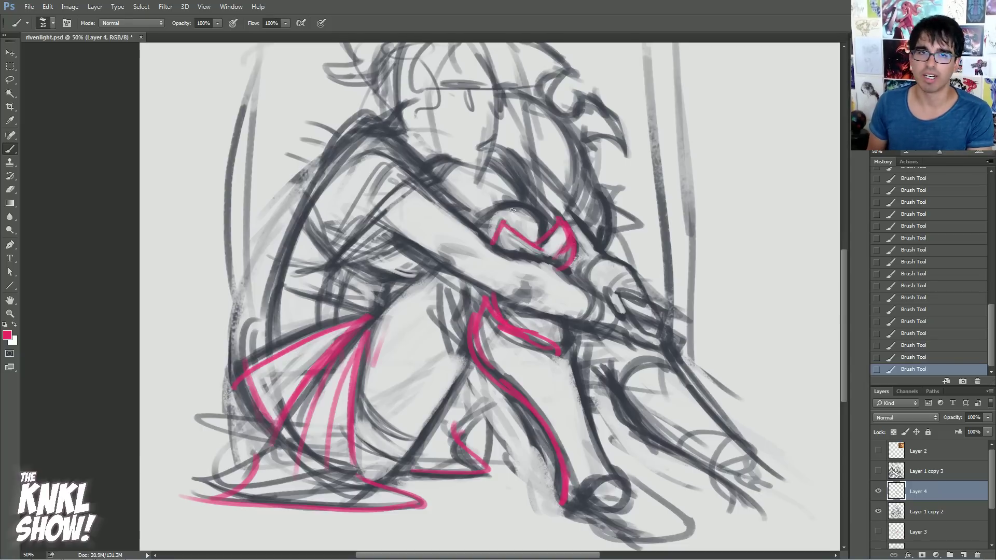
pyautogui.scroll(2, 512, 209)
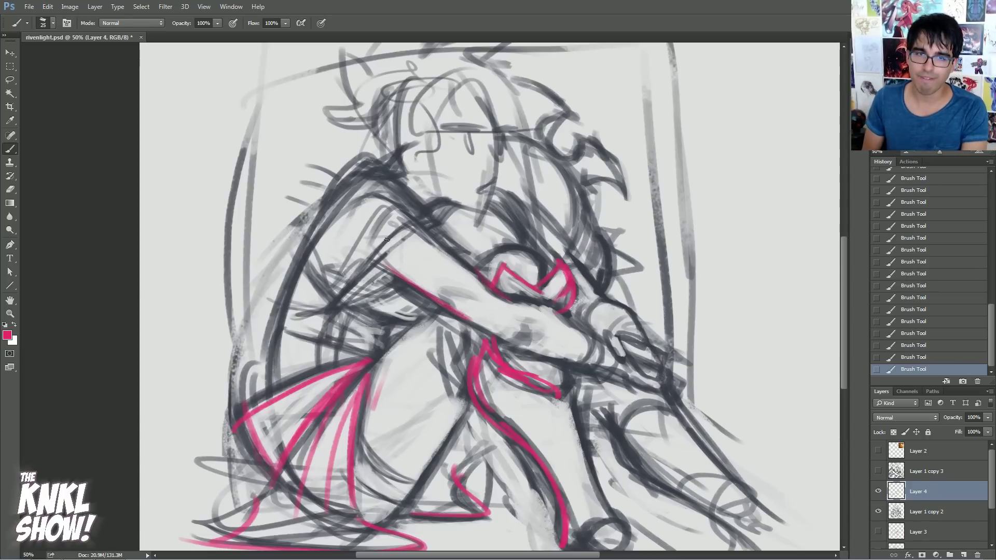
pyautogui.press(']')
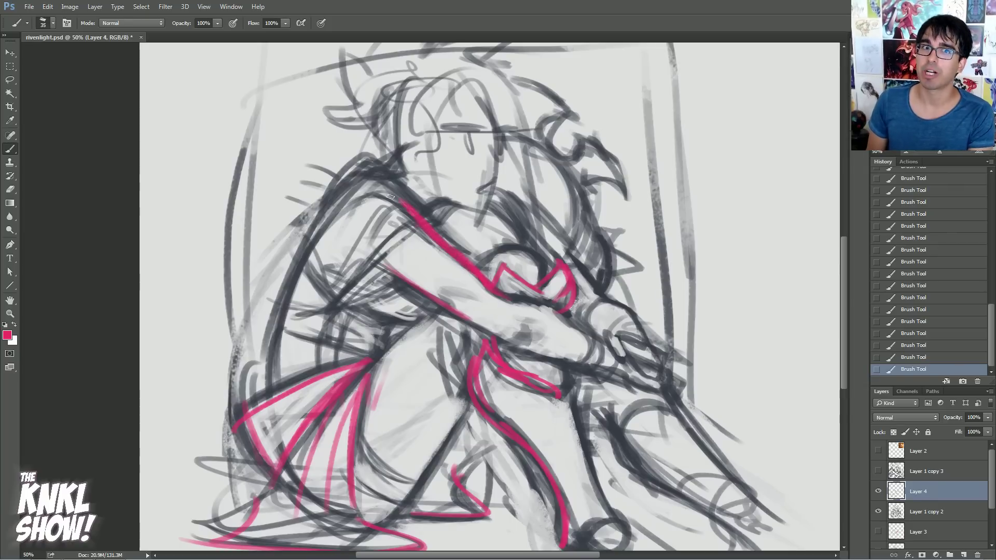
pyautogui.moveTo(383, 200); pyautogui.dragTo(343, 210)
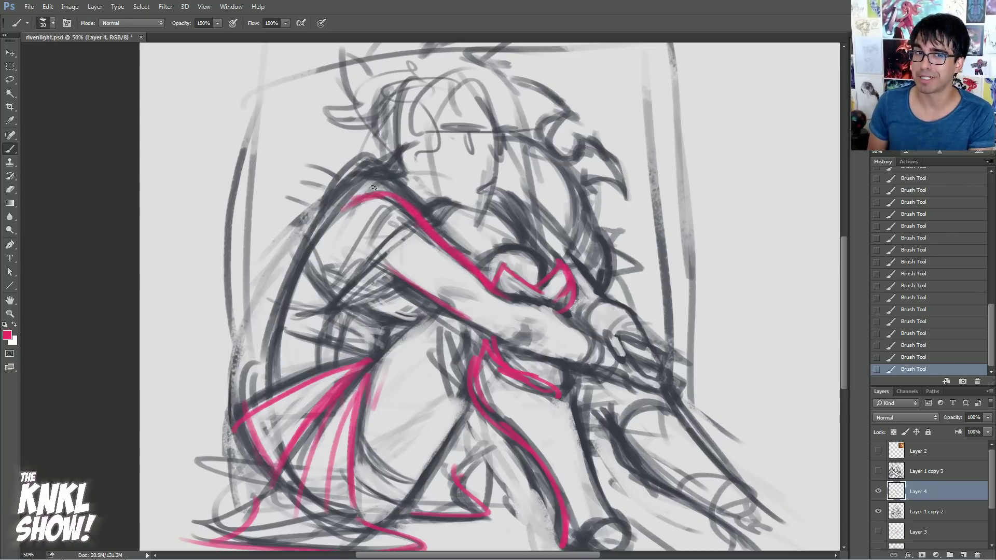
# Trace the back line, the collar and shoulder drape, and the sleeve's edges in pink on Layer 4
pyautogui.moveTo(268, 391)
pyautogui.mouseDown()
pyautogui.moveTo(295, 268)
pyautogui.moveTo(329, 210)
pyautogui.mouseUp()
pyautogui.moveTo(299, 244); pyautogui.dragTo(363, 167)
pyautogui.press('[')
pyautogui.moveTo(419, 209); pyautogui.dragTo(387, 174)
pyautogui.press(']')
pyautogui.moveTo(307, 218); pyautogui.dragTo(343, 165)
pyautogui.moveTo(301, 239)
pyautogui.mouseDown()
pyautogui.moveTo(335, 176)
pyautogui.moveTo(405, 209)
pyautogui.moveTo(337, 293)
pyautogui.mouseUp()
pyautogui.moveTo(411, 216); pyautogui.dragTo(337, 270)
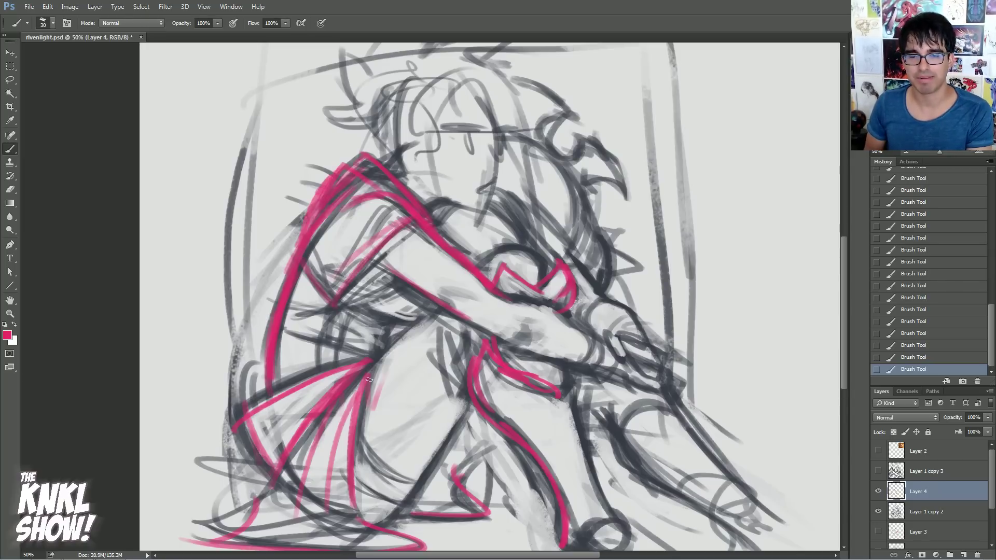
# Hide Layer 1 copy 2 and Layer 4, and show and select Layer 1 copy 3 with the whole canvas in view
pyautogui.click(878, 512)
pyautogui.click(878, 492)
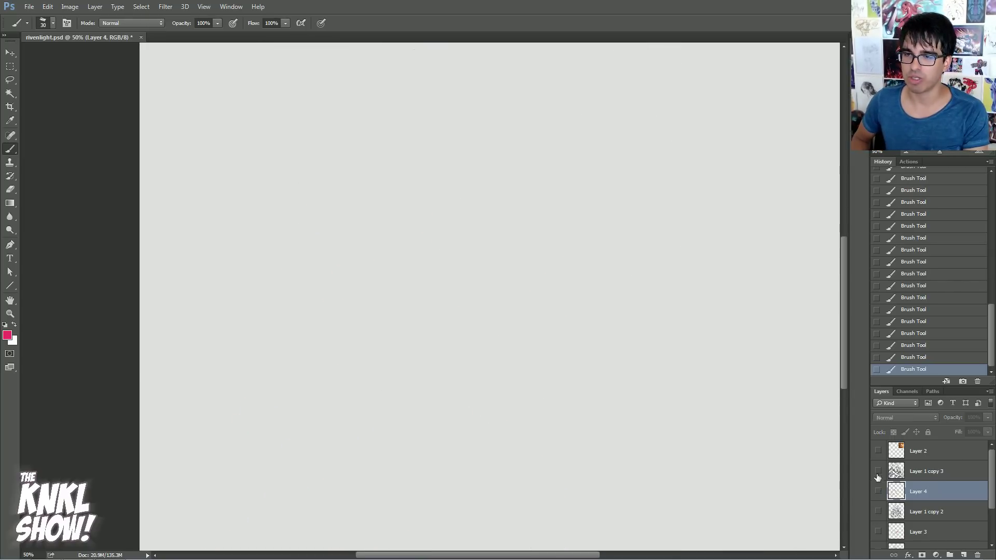
pyautogui.click(878, 471)
pyautogui.click(905, 151)
pyautogui.click(906, 152)
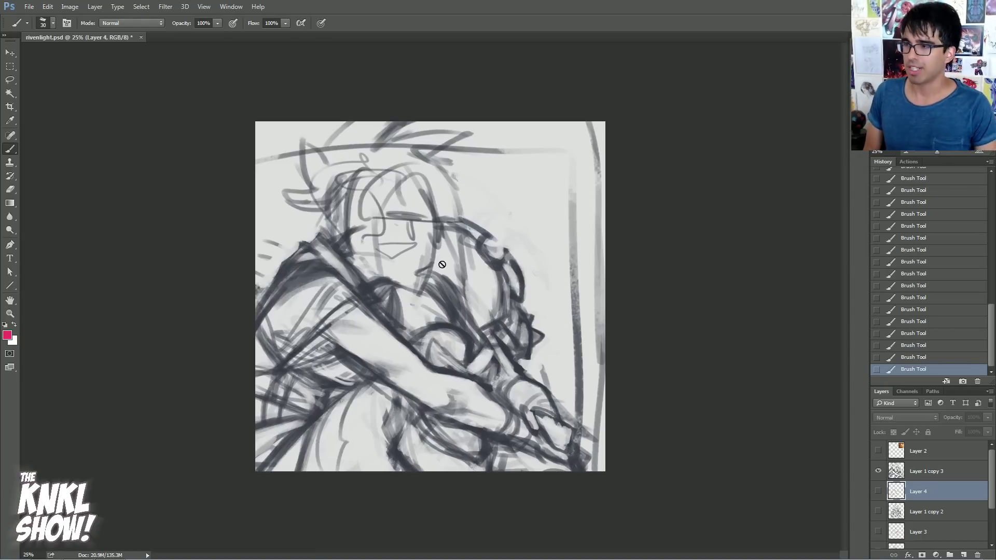
pyautogui.click(926, 471)
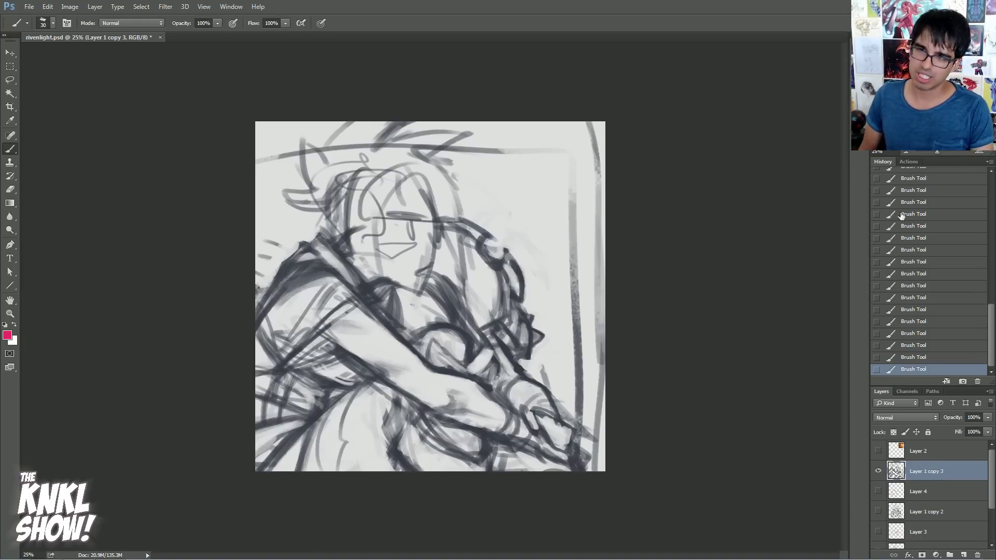
# Duplicate Layer 1 copy 3 and set the brush's foreground colour to the sketch's dark blue-grey, #353a45
pyautogui.hotkey('ctrl', '+')
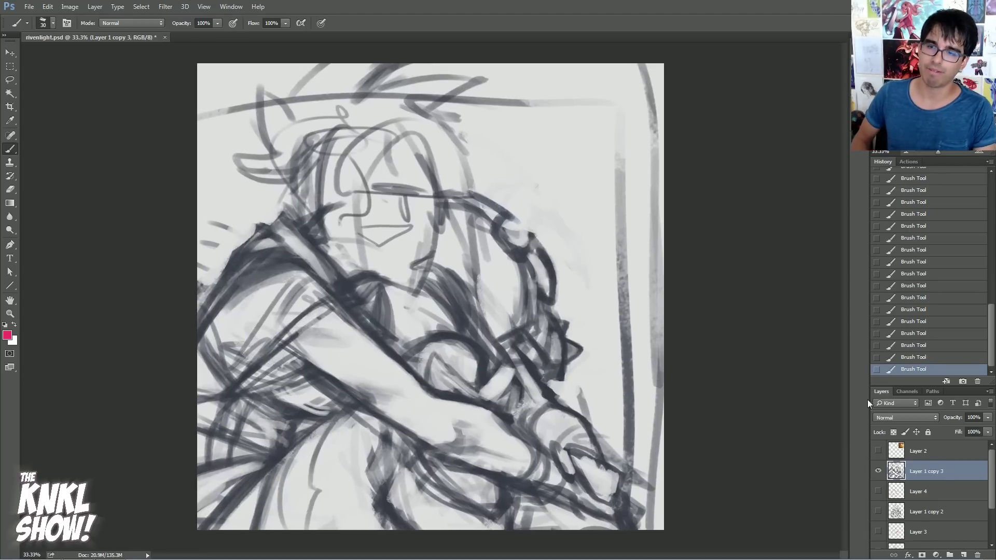
pyautogui.hotkey('ctrl', 'j')
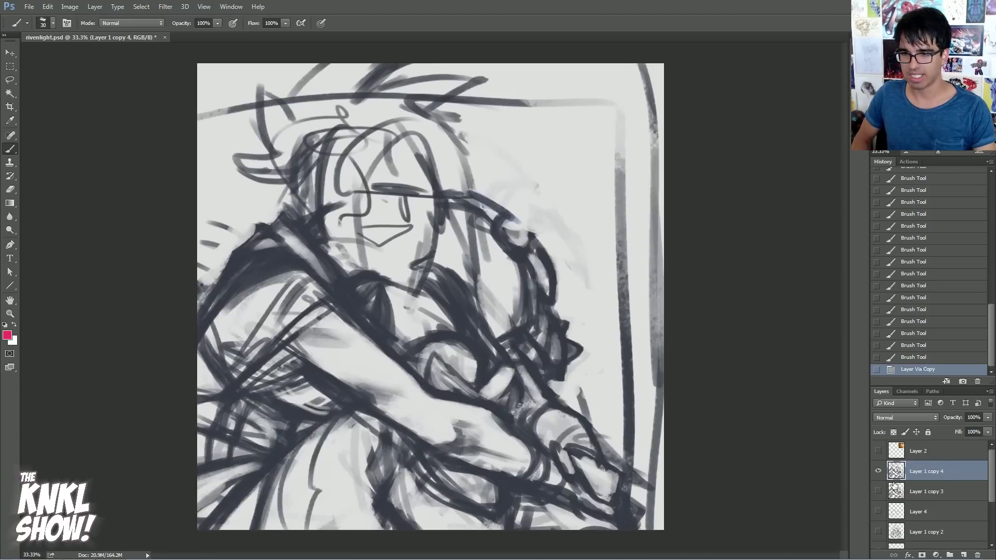
pyautogui.click(8, 335)
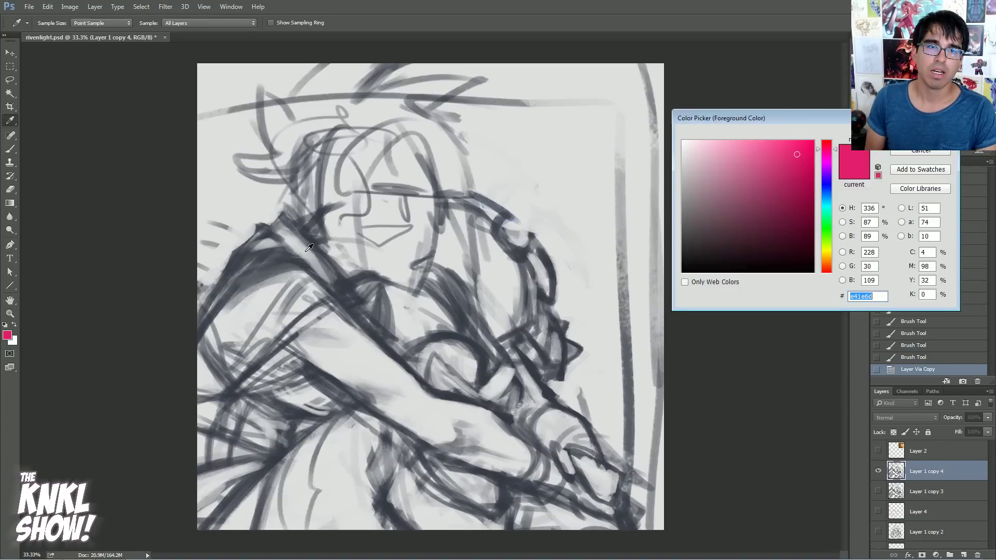
pyautogui.click(391, 349)
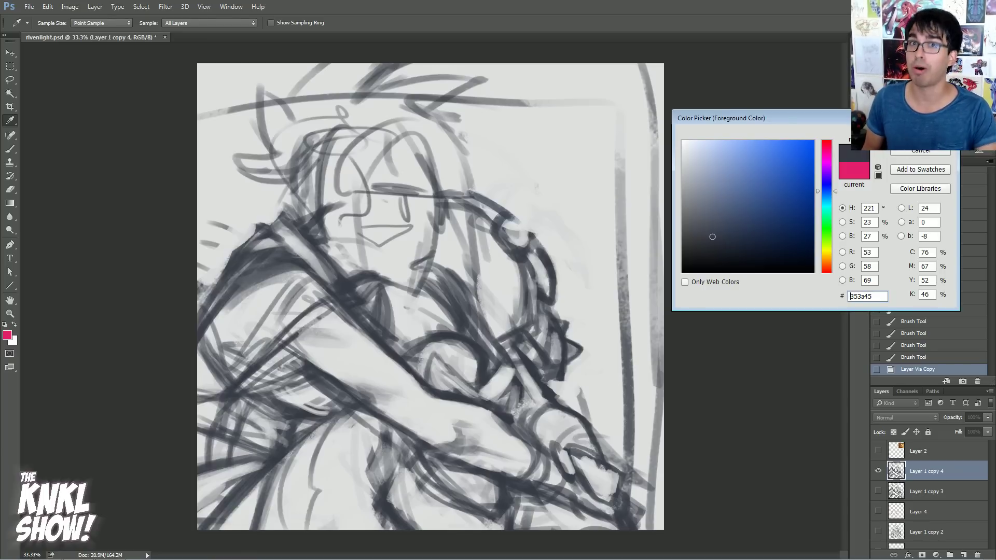
pyautogui.press('Return')
pyautogui.press('b')
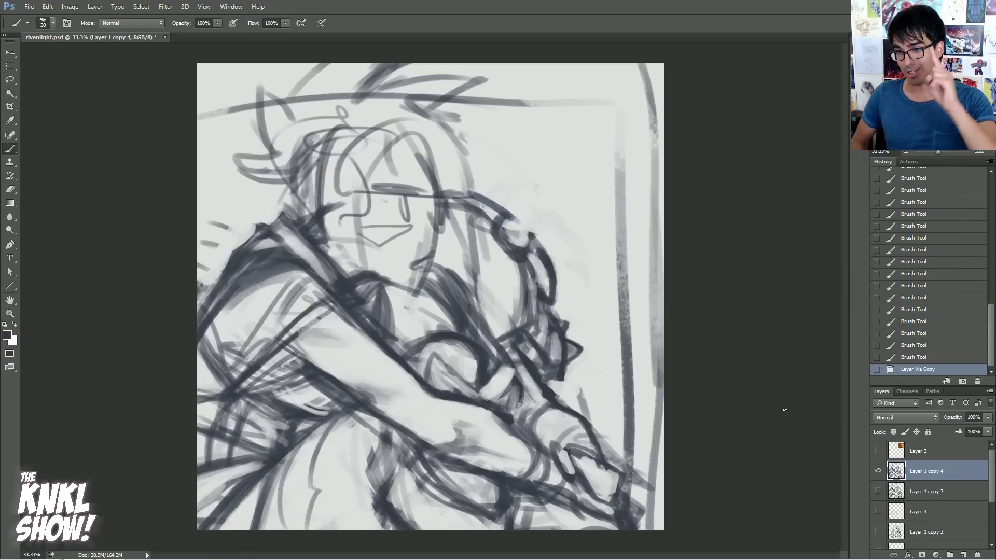
# Lower the opacity of Layer 1 copy 4 to 25% and add a new layer above it
pyautogui.click(987, 418)
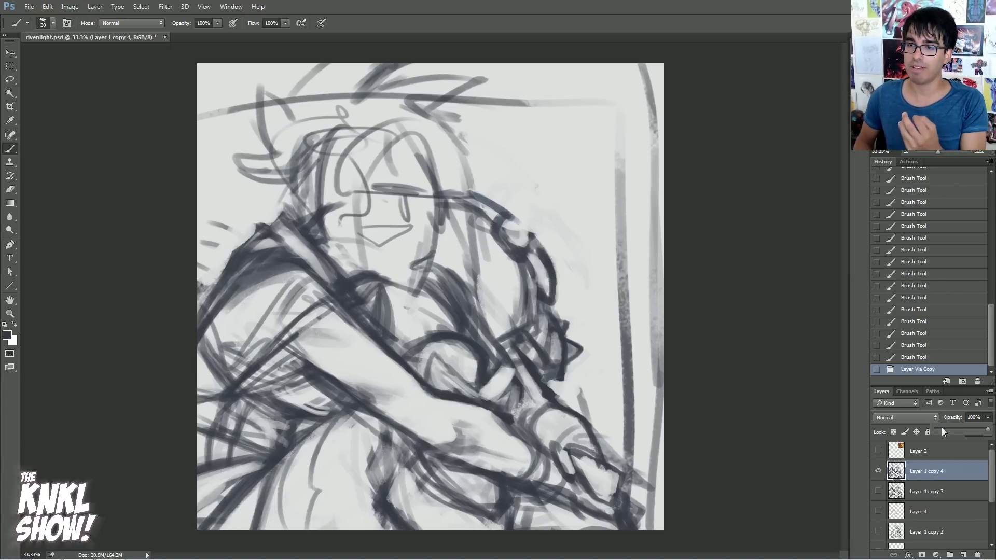
pyautogui.click(941, 428)
pyautogui.moveTo(942, 429); pyautogui.dragTo(940, 430)
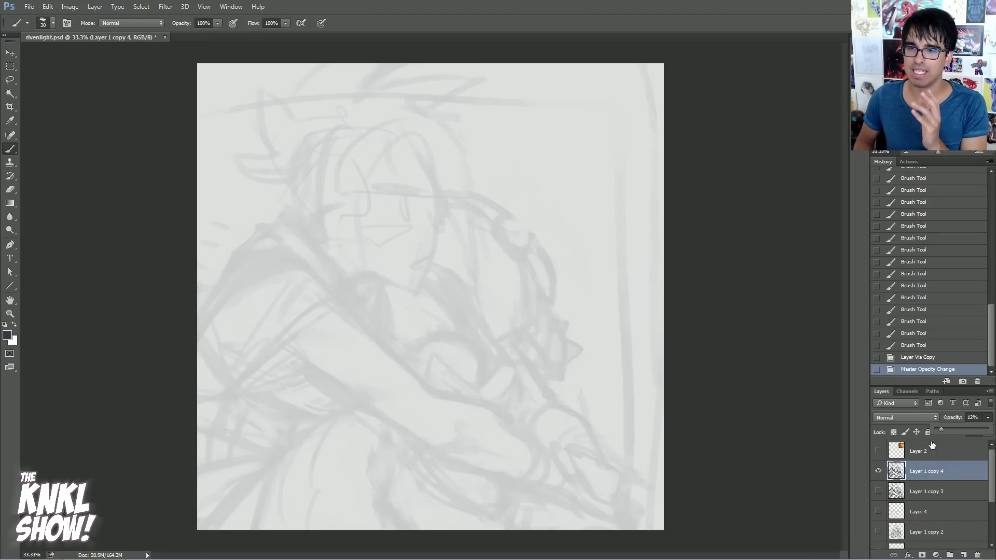
pyautogui.click(878, 471)
pyautogui.click(879, 471)
pyautogui.click(987, 418)
pyautogui.moveTo(942, 429); pyautogui.dragTo(949, 429)
pyautogui.click(935, 480)
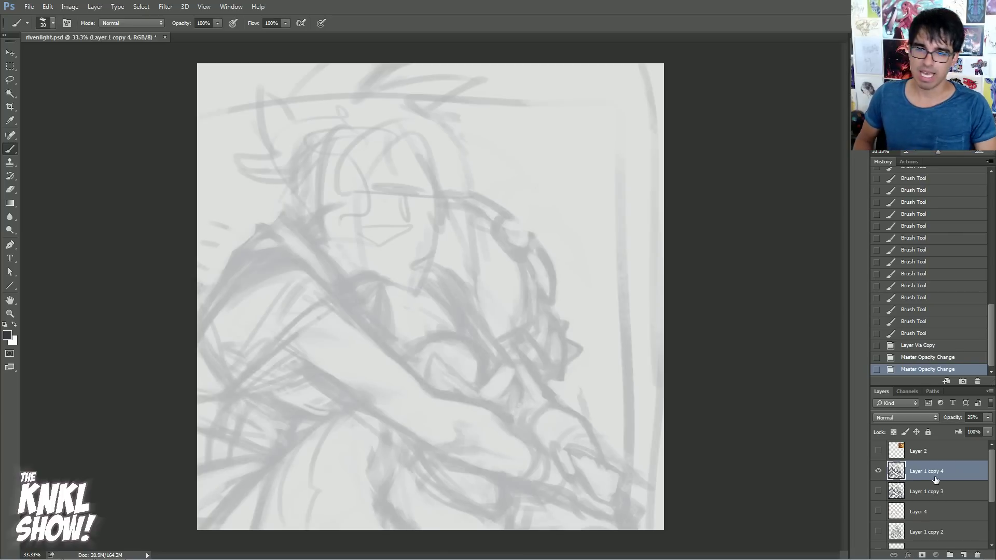
pyautogui.hotkey('ctrl', 'shift', 'n')
pyautogui.press('Return')
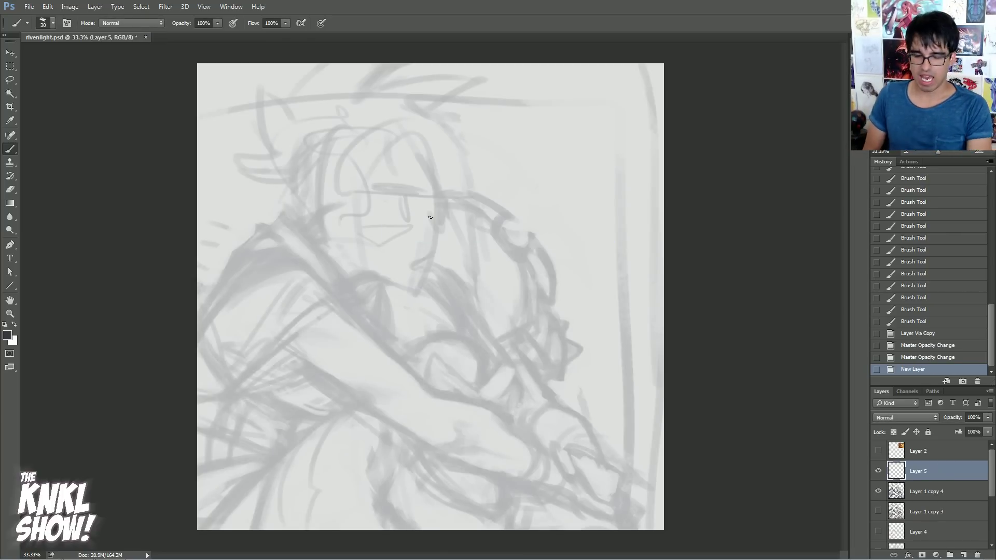
# Trace the upper edge of the extended arm on Layer 5 with a clean dark line, using a size 25 brush
pyautogui.click(978, 154)
pyautogui.moveTo(925, 98); pyautogui.dragTo(924, 104)
pyautogui.press('[')
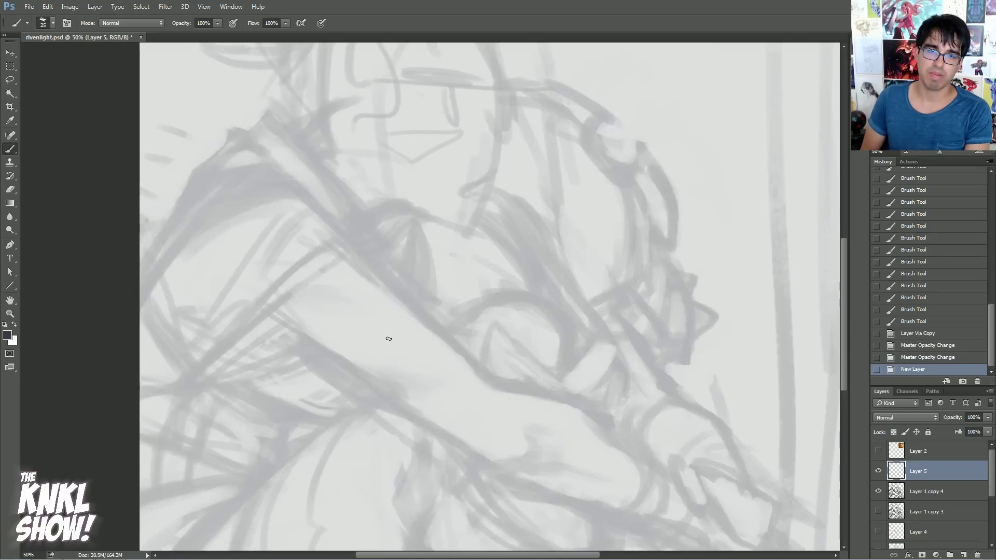
pyautogui.moveTo(487, 384); pyautogui.dragTo(445, 334)
pyautogui.moveTo(468, 359); pyautogui.dragTo(438, 327)
pyautogui.moveTo(472, 363); pyautogui.dragTo(391, 286)
pyautogui.moveTo(409, 300); pyautogui.dragTo(357, 249)
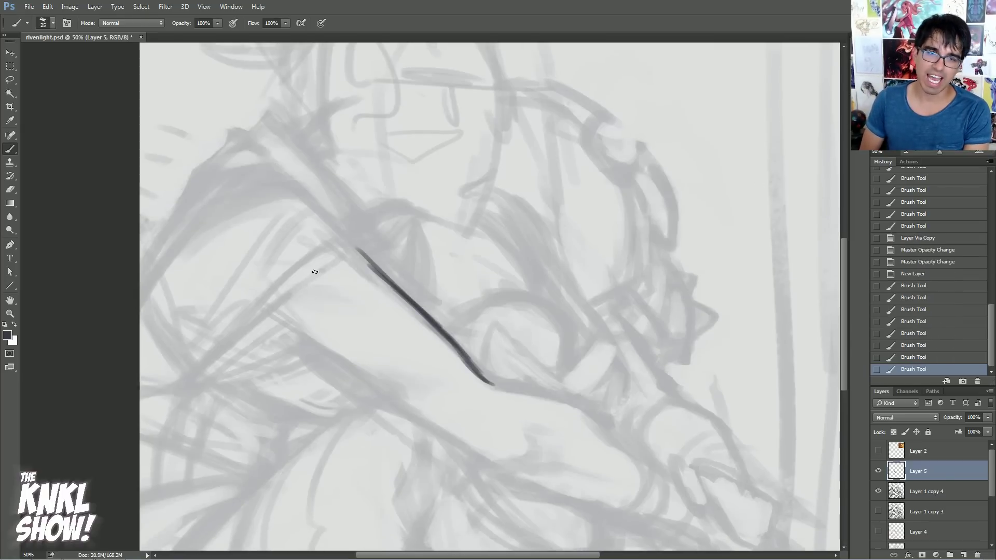
# Trace the arm's lower edge and continue its upper contour along the forearm to the wrist
pyautogui.press(']')
pyautogui.moveTo(498, 466); pyautogui.dragTo(412, 421)
pyautogui.moveTo(475, 454); pyautogui.dragTo(327, 359)
pyautogui.moveTo(415, 414); pyautogui.dragTo(295, 331)
pyautogui.moveTo(376, 387); pyautogui.dragTo(282, 326)
pyautogui.press('[')
pyautogui.moveTo(480, 381)
pyautogui.mouseDown()
pyautogui.moveTo(583, 412)
pyautogui.moveTo(655, 465)
pyautogui.mouseUp()
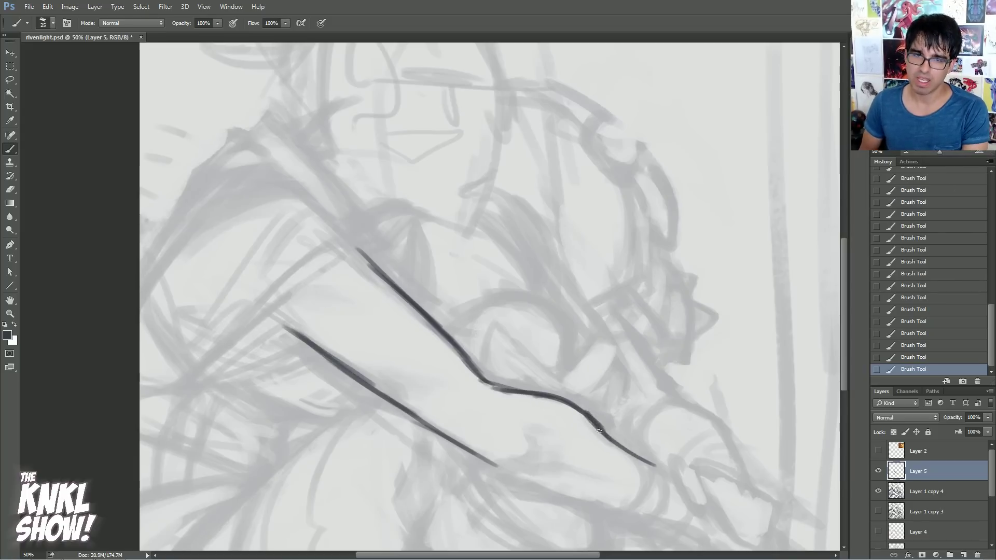
pyautogui.moveTo(557, 400)
pyautogui.mouseDown()
pyautogui.moveTo(493, 385)
pyautogui.moveTo(454, 352)
pyautogui.mouseUp()
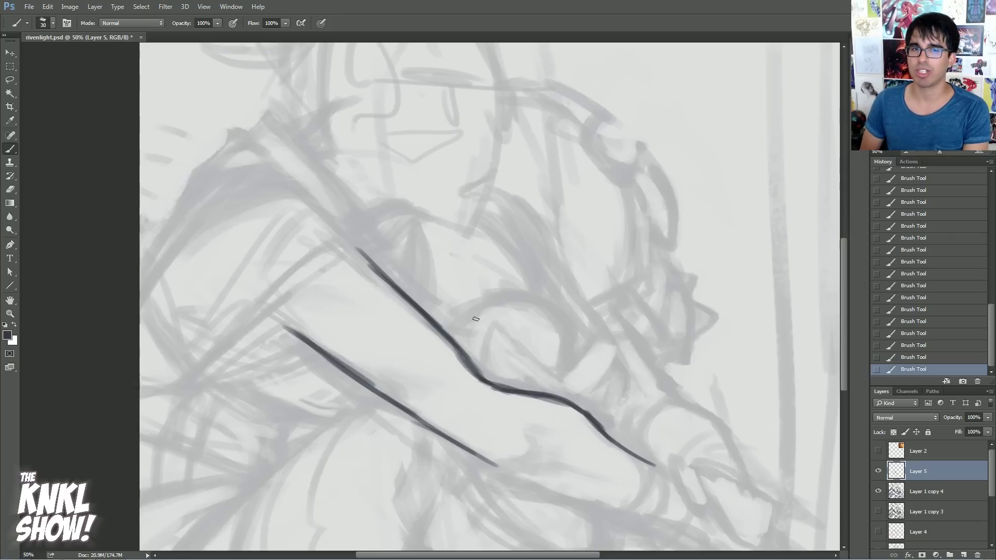
# Draw three outward-bulging arcs on Layer 5, spaced from beside the far shoulder inward to the chin
pyautogui.moveTo(658, 110)
pyautogui.mouseDown()
pyautogui.moveTo(707, 146)
pyautogui.moveTo(718, 179)
pyautogui.moveTo(714, 228)
pyautogui.mouseUp()
pyautogui.moveTo(716, 166); pyautogui.dragTo(719, 259)
pyautogui.moveTo(726, 209)
pyautogui.mouseDown()
pyautogui.moveTo(705, 284)
pyautogui.moveTo(682, 322)
pyautogui.moveTo(643, 352)
pyautogui.mouseUp()
pyautogui.press('[')
pyautogui.moveTo(600, 127); pyautogui.dragTo(534, 88)
pyautogui.moveTo(618, 163); pyautogui.dragTo(500, 344)
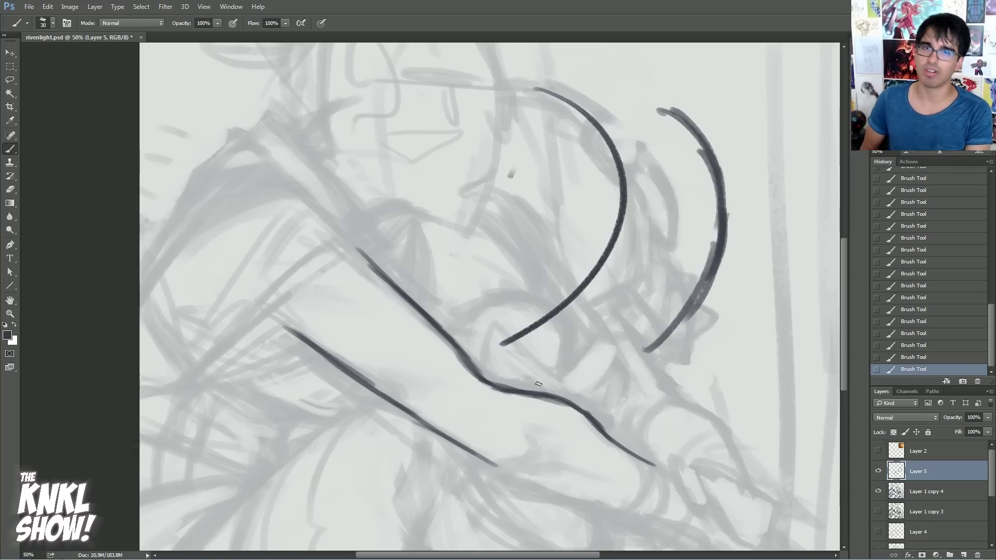
pyautogui.moveTo(469, 138)
pyautogui.mouseDown()
pyautogui.moveTo(446, 324)
pyautogui.moveTo(420, 332)
pyautogui.mouseUp()
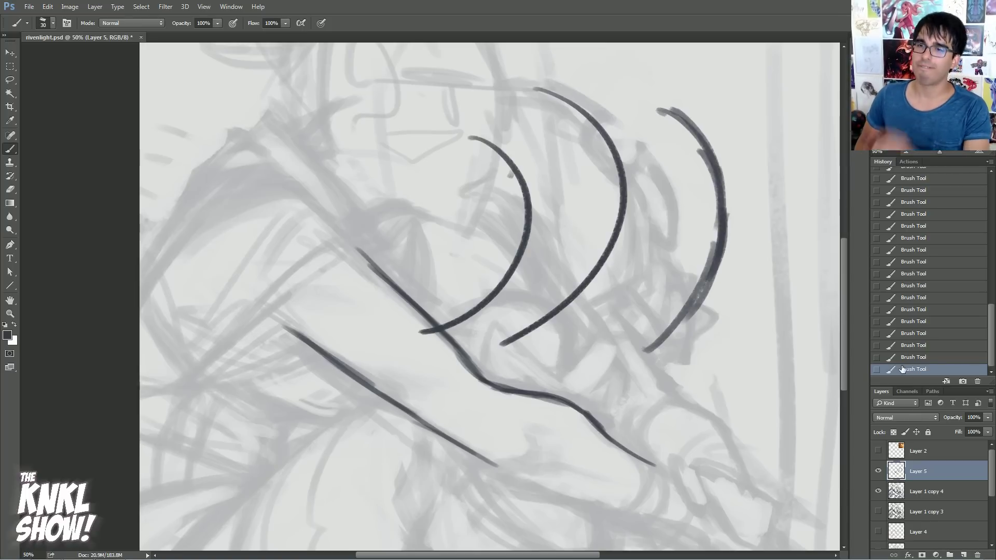
# Undo the two inner arcs and reinforce the lower half of the outermost arc
pyautogui.click(912, 351)
pyautogui.click(926, 311)
pyautogui.moveTo(725, 207)
pyautogui.mouseDown()
pyautogui.moveTo(720, 254)
pyautogui.moveTo(669, 335)
pyautogui.mouseUp()
pyautogui.moveTo(719, 259); pyautogui.dragTo(634, 357)
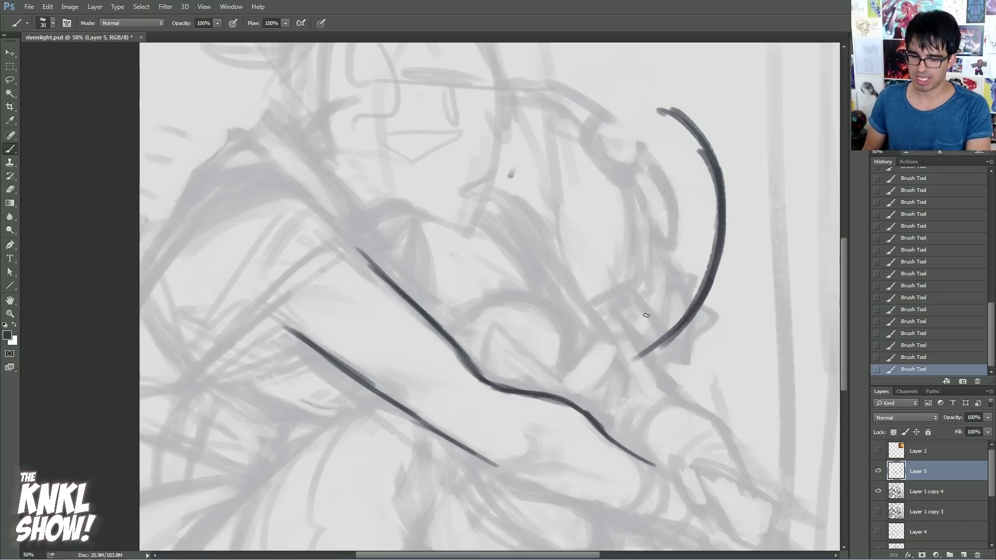
# Erase the outermost arc and the small stray mark beside the face, keeping only the arm lines on Layer 5
pyautogui.moveTo(688, 307); pyautogui.dragTo(707, 259)
pyautogui.moveTo(703, 271)
pyautogui.mouseDown()
pyautogui.moveTo(714, 210)
pyautogui.moveTo(699, 149)
pyautogui.mouseUp()
pyautogui.moveTo(713, 186); pyautogui.dragTo(698, 147)
pyautogui.moveTo(715, 205); pyautogui.dragTo(706, 166)
pyautogui.moveTo(686, 129)
pyautogui.mouseDown()
pyautogui.moveTo(660, 111)
pyautogui.moveTo(711, 157)
pyautogui.moveTo(676, 114)
pyautogui.moveTo(714, 224)
pyautogui.moveTo(685, 314)
pyautogui.moveTo(641, 354)
pyautogui.mouseUp()
pyautogui.moveTo(681, 307)
pyautogui.mouseDown()
pyautogui.moveTo(716, 194)
pyautogui.moveTo(694, 109)
pyautogui.moveTo(662, 89)
pyautogui.mouseUp()
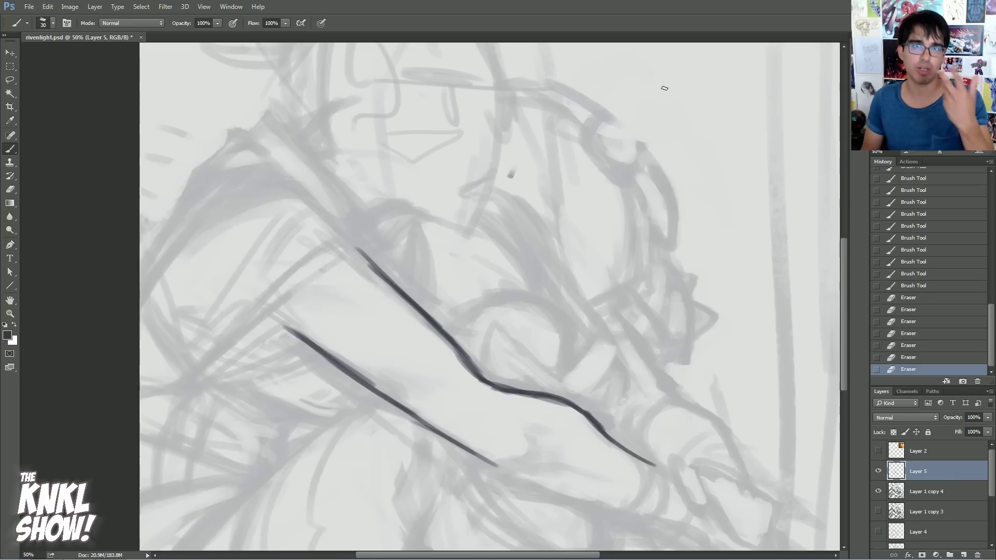
pyautogui.moveTo(510, 171); pyautogui.dragTo(510, 191)
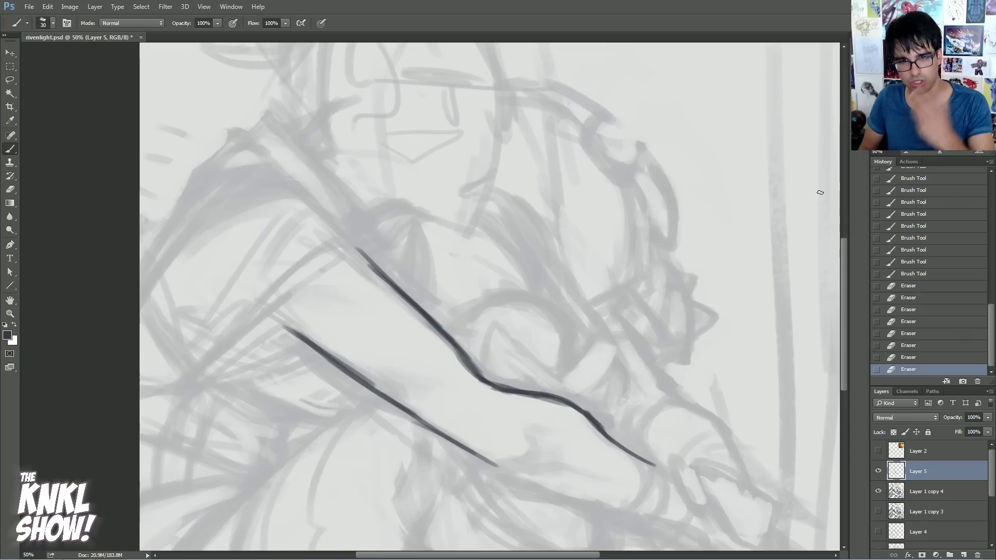
# Hide Layer 5, restore Layer 1 copy 4 to 100% opacity, and show the Layer 2 reference portrait
pyautogui.click(878, 472)
pyautogui.hotkey('alt', '[')
pyautogui.click(988, 418)
pyautogui.click(990, 430)
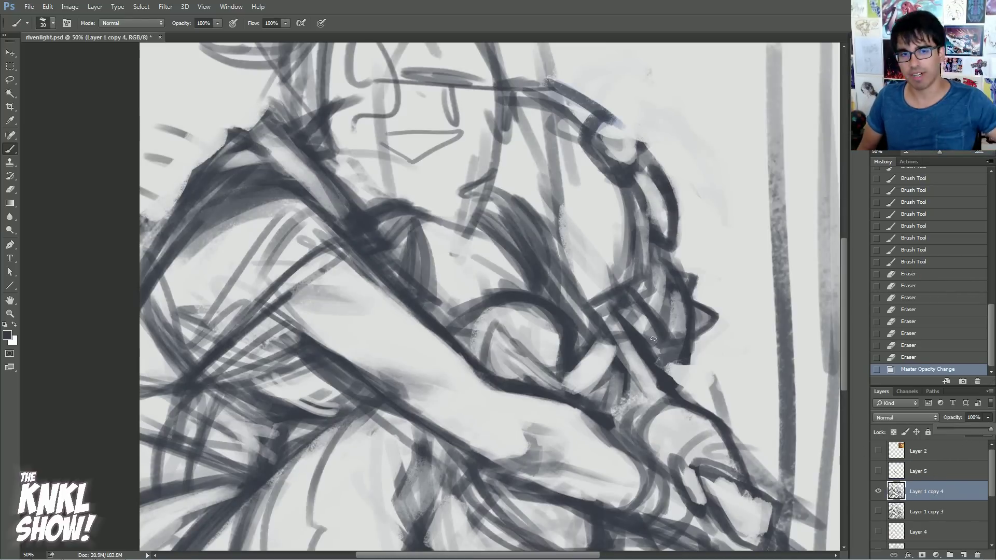
pyautogui.scroll(-3, 608, 218)
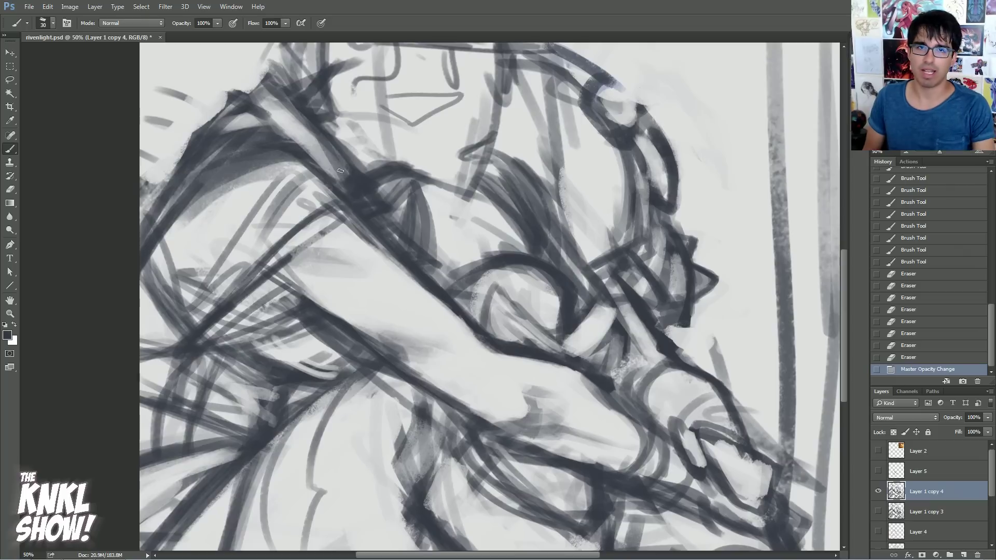
pyautogui.moveTo(311, 287); pyautogui.dragTo(377, 427)
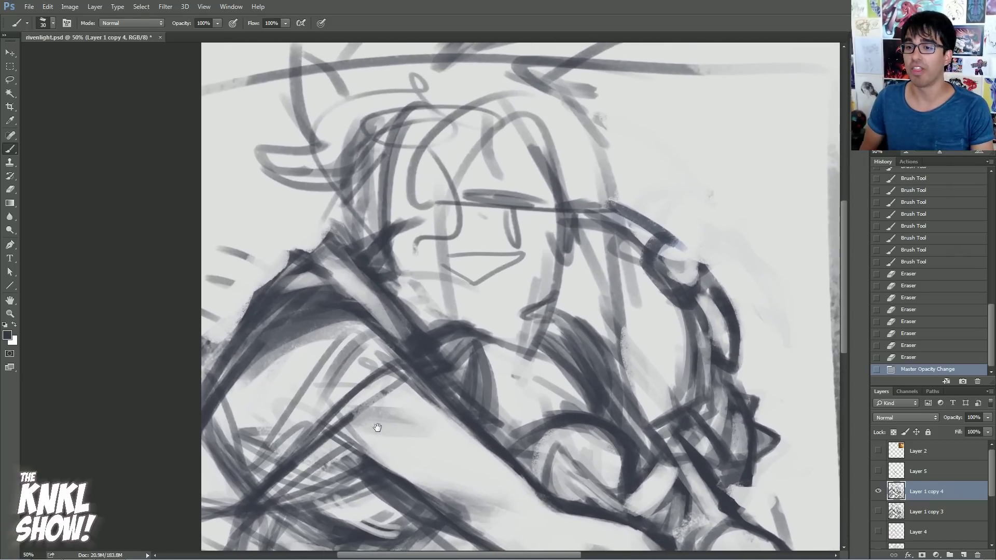
pyautogui.click(878, 451)
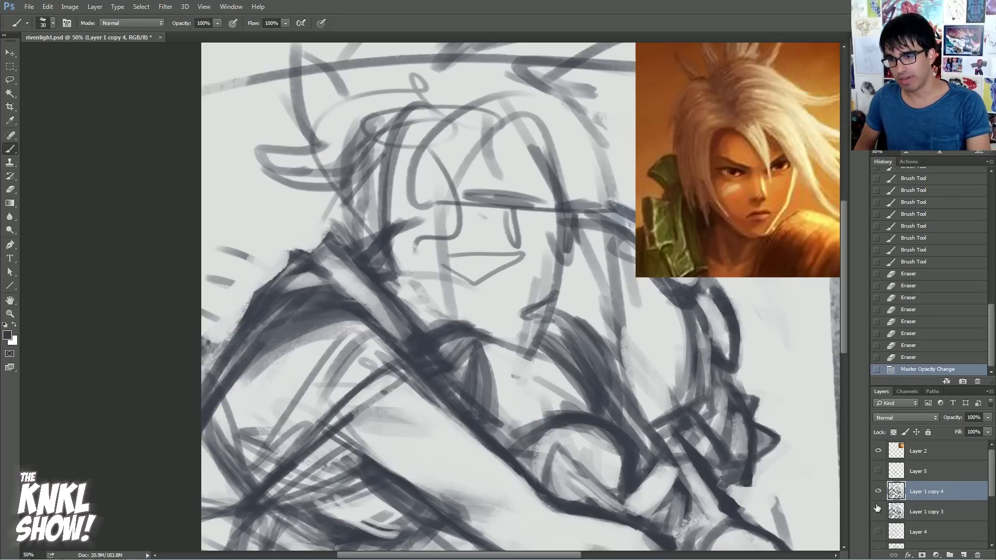
# Handwrite the note "CTRL + J" in the empty area beside the head on Layer 1 copy 4
pyautogui.moveTo(229, 191)
pyautogui.mouseDown()
pyautogui.moveTo(233, 206)
pyautogui.moveTo(252, 190)
pyautogui.mouseUp()
pyautogui.moveTo(243, 192); pyautogui.dragTo(244, 210)
pyautogui.moveTo(258, 207)
pyautogui.mouseDown()
pyautogui.moveTo(274, 194)
pyautogui.moveTo(267, 217)
pyautogui.mouseUp()
pyautogui.moveTo(253, 212)
pyautogui.mouseDown()
pyautogui.moveTo(255, 230)
pyautogui.moveTo(282, 237)
pyautogui.mouseUp()
pyautogui.moveTo(267, 239)
pyautogui.mouseDown()
pyautogui.moveTo(255, 275)
pyautogui.moveTo(241, 266)
pyautogui.mouseUp()
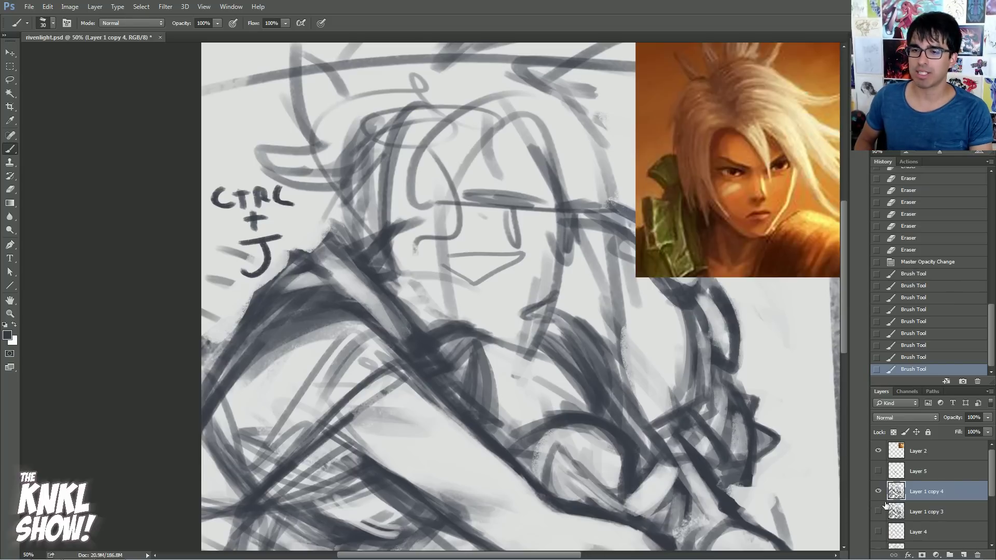
# Duplicate Layer 1 copy 4, hide the original, and erase the handwritten note from the duplicate
pyautogui.hotkey('ctrl', 'j')
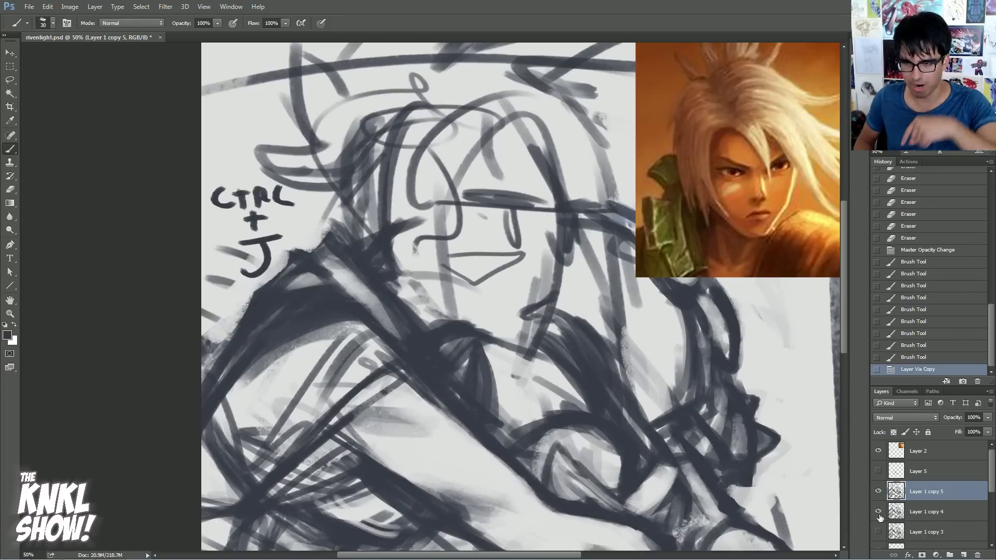
pyautogui.click(878, 512)
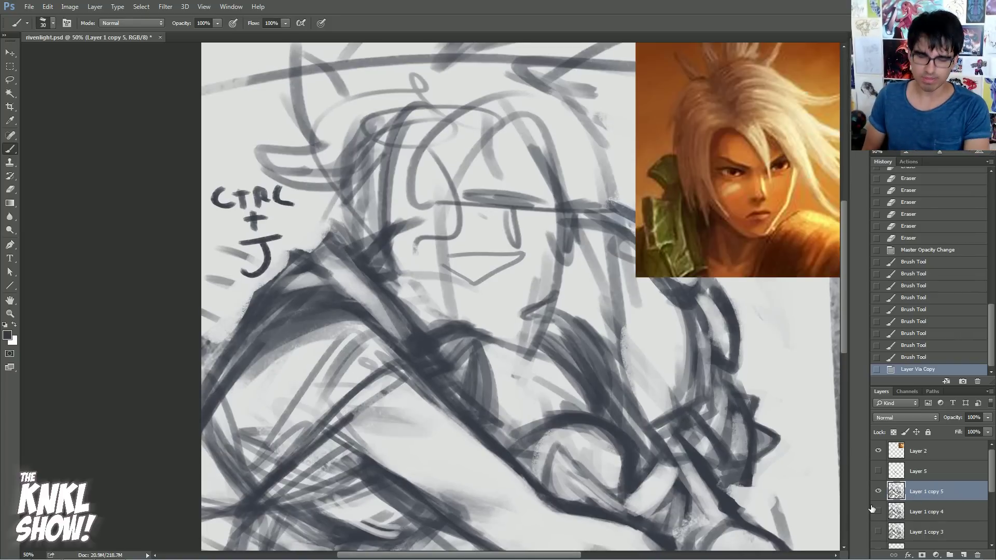
pyautogui.moveTo(212, 234)
pyautogui.mouseDown()
pyautogui.moveTo(257, 249)
pyautogui.moveTo(249, 269)
pyautogui.moveTo(277, 233)
pyautogui.moveTo(246, 212)
pyautogui.moveTo(284, 204)
pyautogui.moveTo(272, 188)
pyautogui.moveTo(222, 217)
pyautogui.moveTo(226, 184)
pyautogui.moveTo(207, 209)
pyautogui.moveTo(256, 204)
pyautogui.mouseUp()
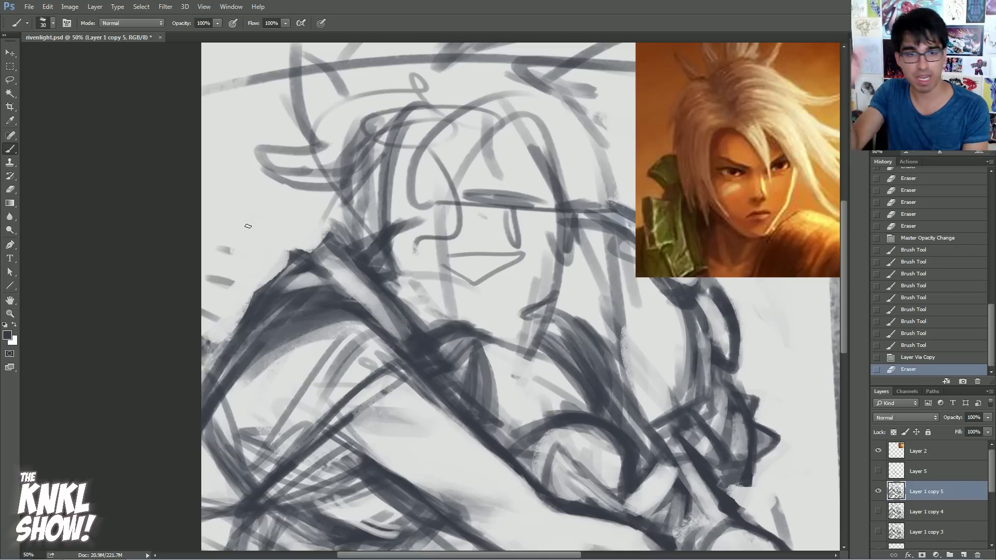
# Compare Layer 1 copy 4 with Layer 1 copy 5 by switching their visibility, leaving only Layer 1 copy 5 shown of the two
pyautogui.click(878, 492)
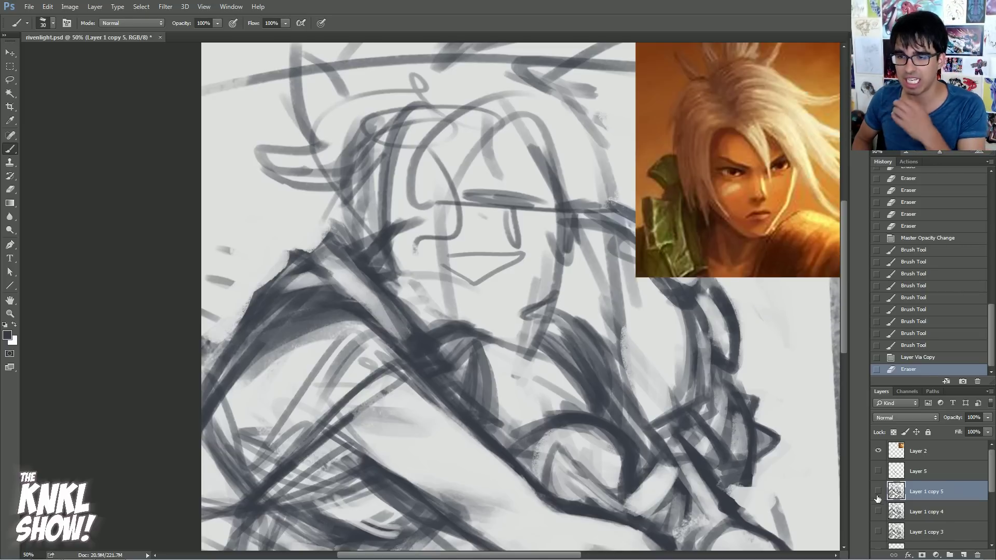
pyautogui.click(878, 511)
pyautogui.moveTo(571, 374); pyautogui.dragTo(509, 214)
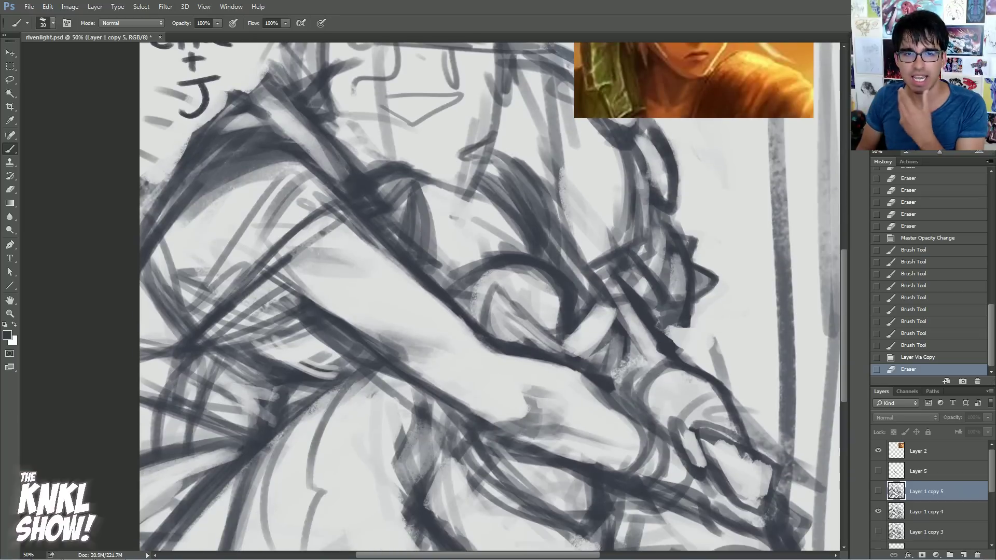
pyautogui.scroll(5, 489, 296)
pyautogui.click(906, 151)
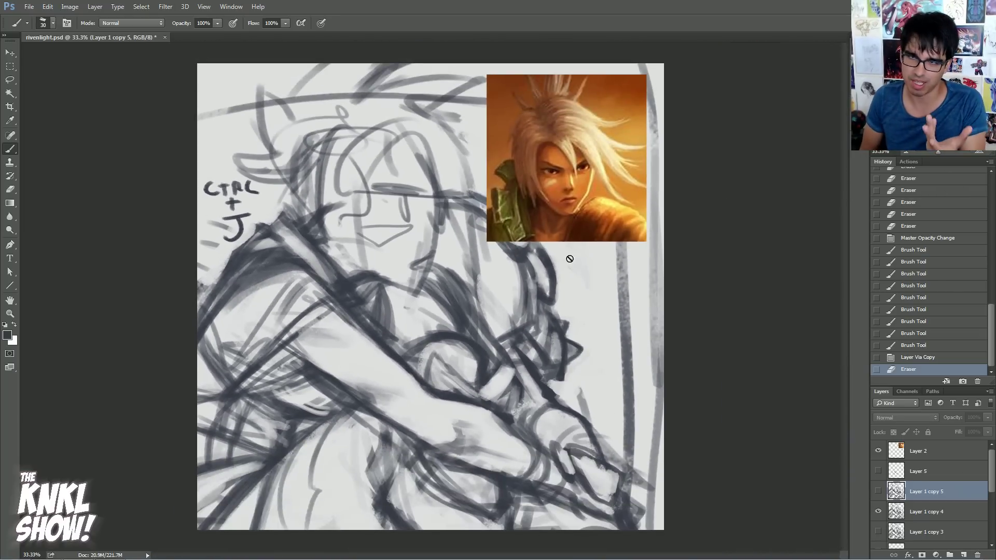
pyautogui.click(979, 152)
pyautogui.click(978, 152)
pyautogui.moveTo(930, 102); pyautogui.dragTo(926, 89)
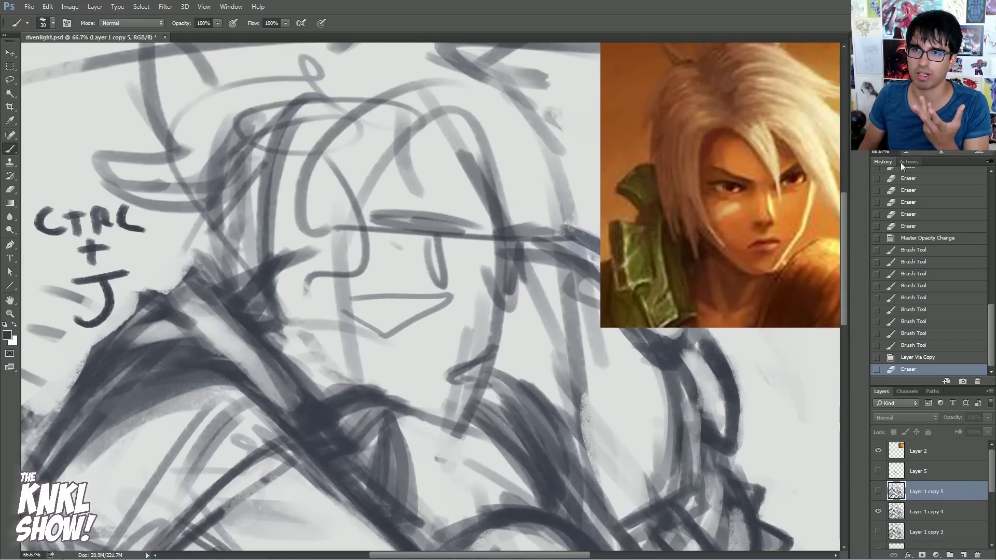
pyautogui.click(878, 512)
pyautogui.click(878, 491)
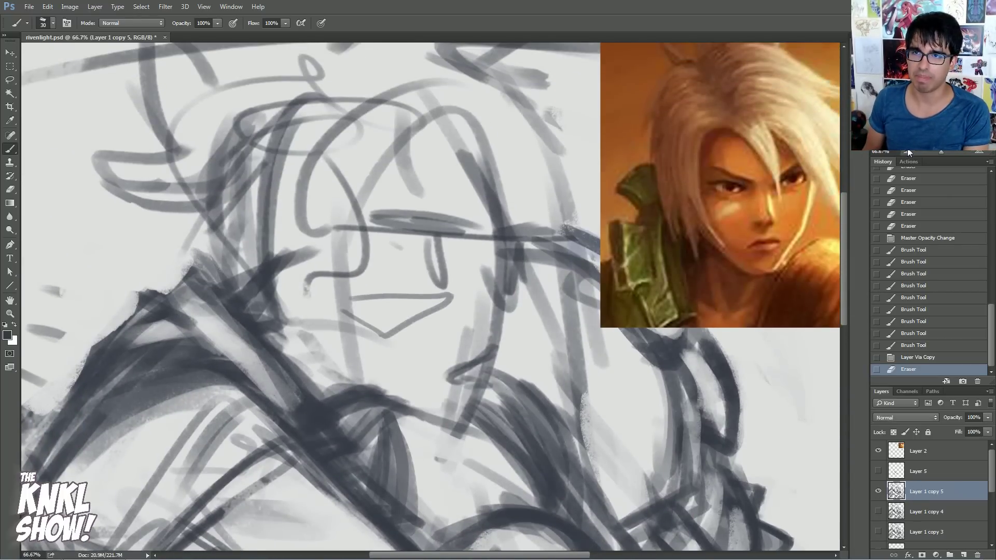
# Erase the rough construction lines below the mouth and along the jaw on Layer 1 copy 5
pyautogui.hotkey('ctrl', '-')
pyautogui.moveTo(393, 365); pyautogui.dragTo(419, 372)
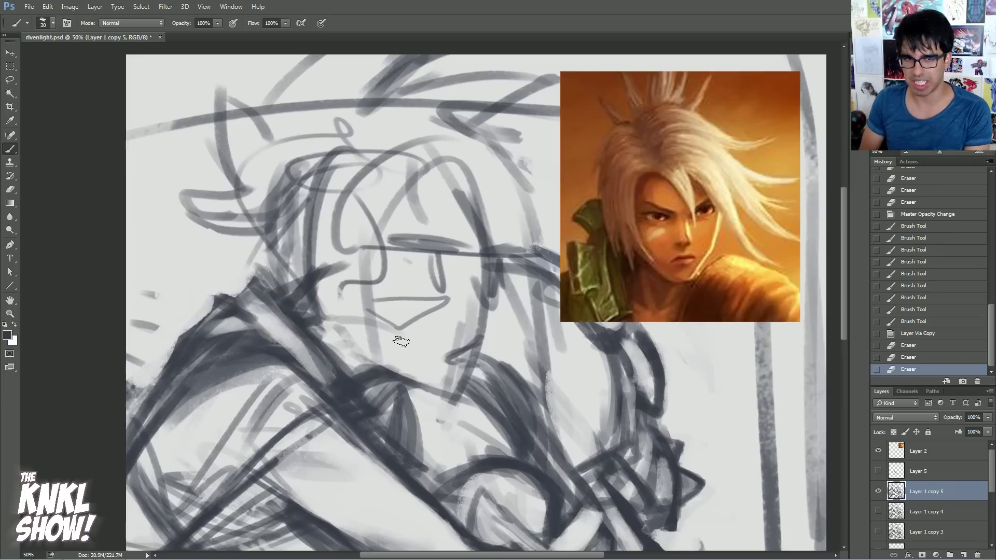
pyautogui.moveTo(392, 339); pyautogui.dragTo(371, 342)
pyautogui.moveTo(390, 348)
pyautogui.mouseDown()
pyautogui.moveTo(404, 365)
pyautogui.moveTo(375, 337)
pyautogui.mouseUp()
pyautogui.moveTo(366, 324)
pyautogui.mouseDown()
pyautogui.moveTo(381, 353)
pyautogui.moveTo(441, 378)
pyautogui.moveTo(469, 306)
pyautogui.moveTo(466, 331)
pyautogui.mouseUp()
pyautogui.moveTo(464, 337)
pyautogui.mouseDown()
pyautogui.moveTo(452, 360)
pyautogui.moveTo(459, 354)
pyautogui.mouseUp()
pyautogui.moveTo(468, 312); pyautogui.dragTo(472, 304)
pyautogui.moveTo(451, 365); pyautogui.dragTo(459, 358)
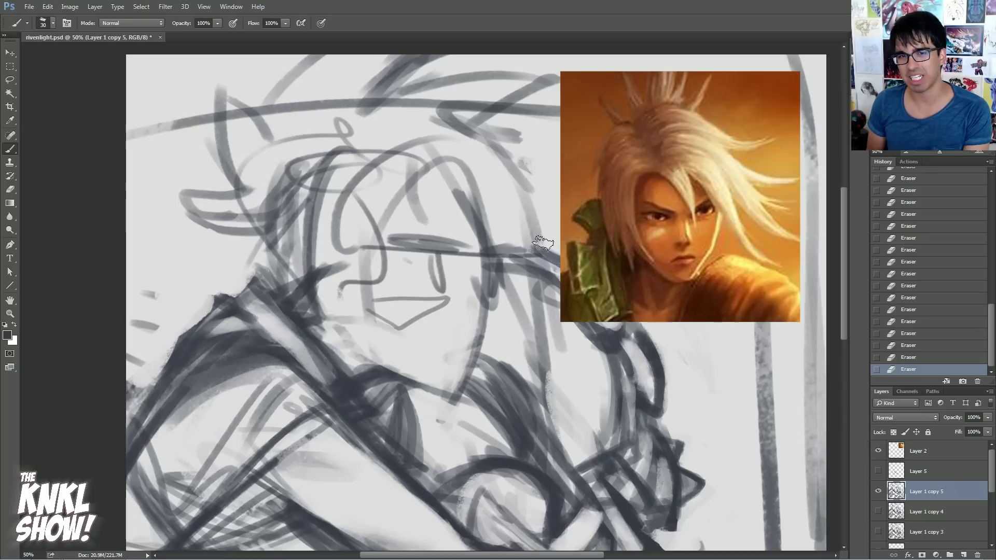
# Undo the latest eraser strokes and erase the rough lines around the chin and jaw again more lightly
pyautogui.click(900, 345)
pyautogui.click(900, 335)
pyautogui.click(922, 302)
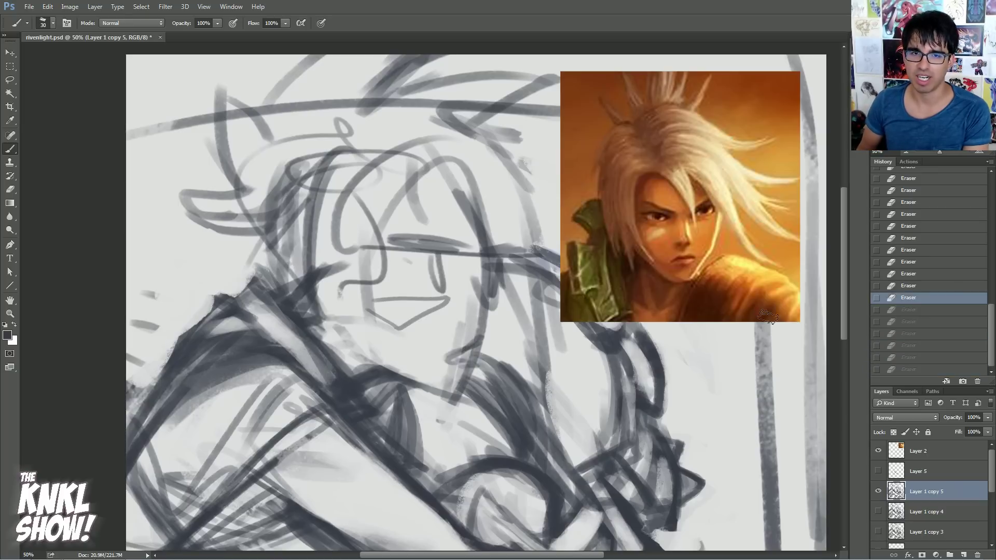
pyautogui.moveTo(427, 379); pyautogui.dragTo(449, 371)
pyautogui.moveTo(456, 331)
pyautogui.mouseDown()
pyautogui.moveTo(464, 316)
pyautogui.moveTo(456, 339)
pyautogui.mouseUp()
pyautogui.moveTo(457, 333)
pyautogui.mouseDown()
pyautogui.moveTo(454, 344)
pyautogui.moveTo(477, 286)
pyautogui.mouseUp()
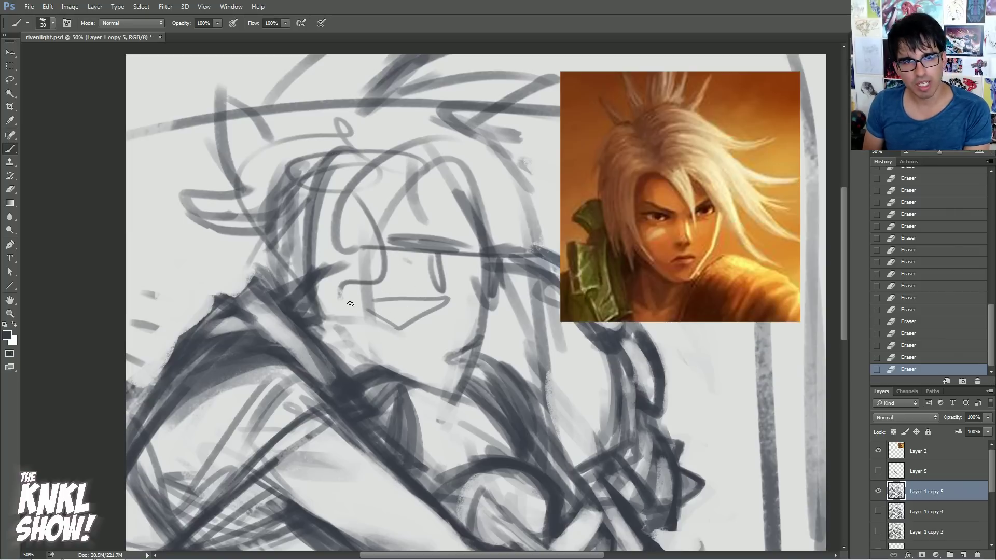
# Set the foreground colour to bright pink, #ef1e63
pyautogui.click(8, 335)
pyautogui.click(785, 157)
pyautogui.click(827, 151)
pyautogui.click(797, 152)
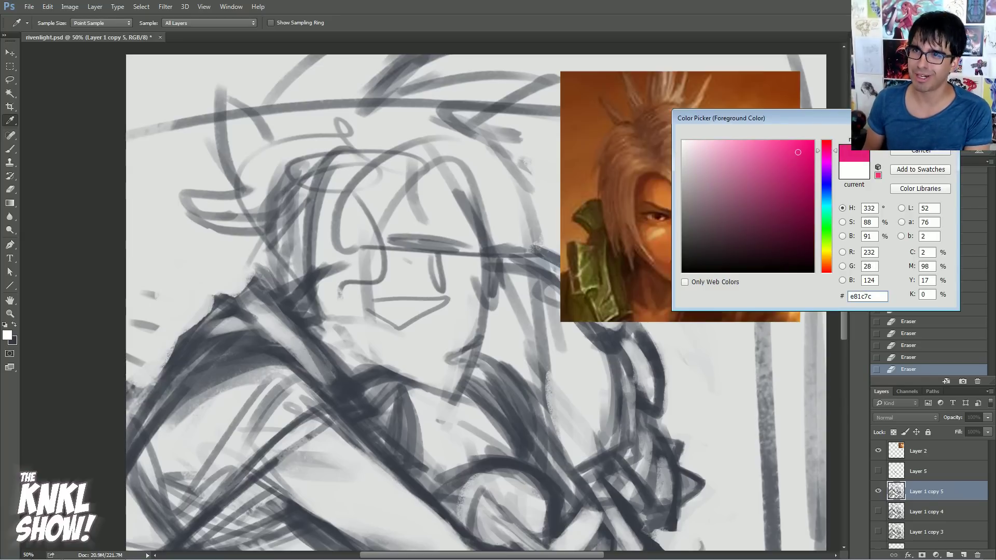
pyautogui.click(827, 147)
pyautogui.click(797, 148)
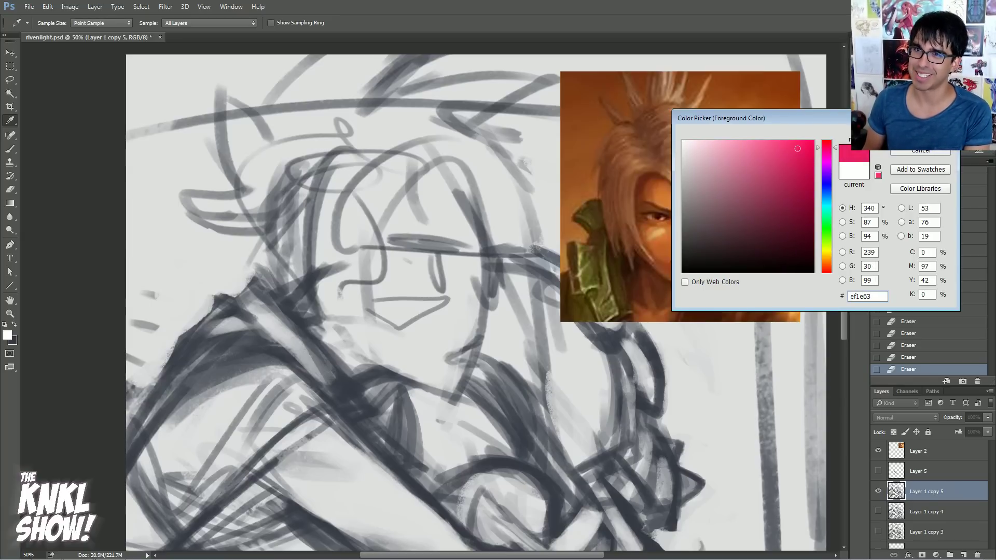
pyautogui.click(920, 131)
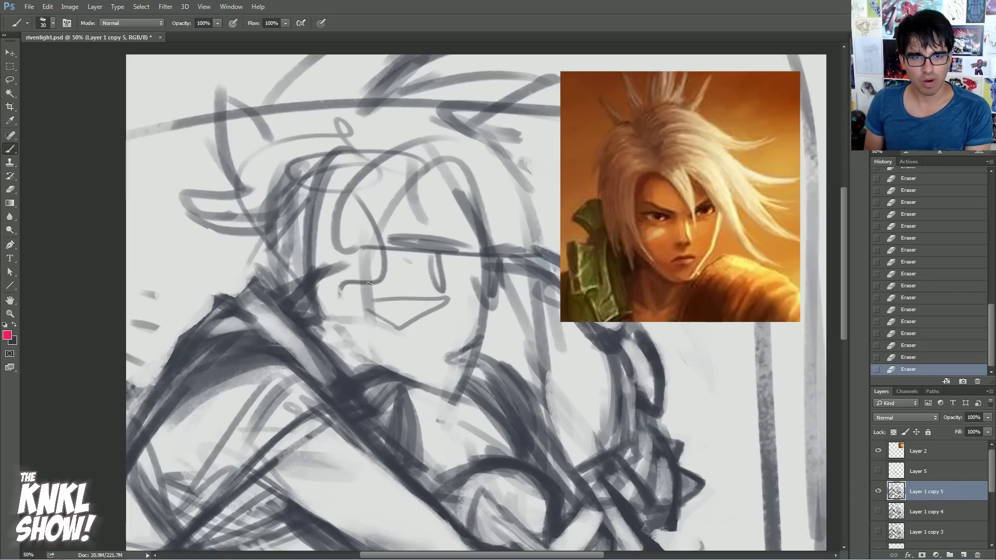
# Mark the long hair strand along the left side of the face in pink, from brow level to below the jaw
pyautogui.moveTo(363, 244); pyautogui.dragTo(395, 420)
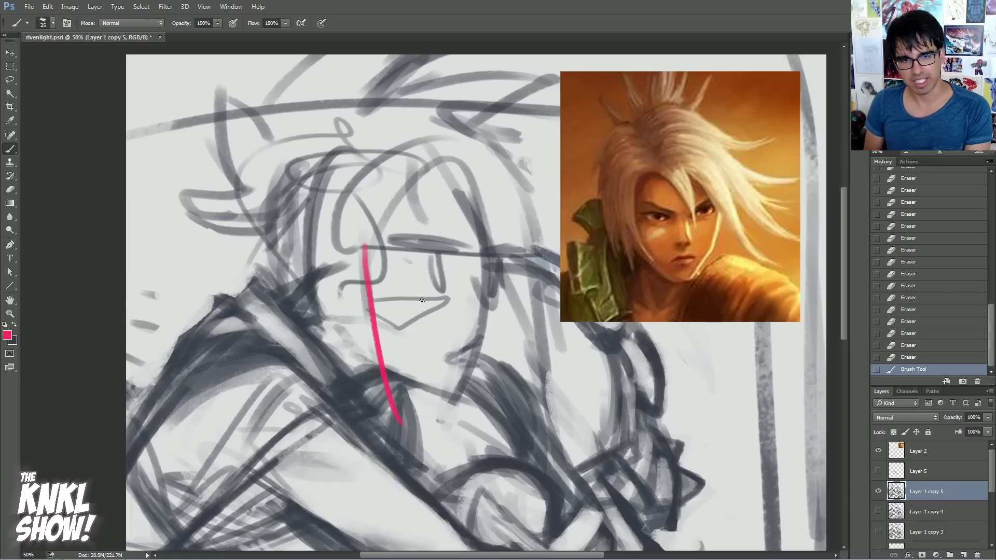
pyautogui.hotkey('ctrl', 'z')
pyautogui.press(']')
pyautogui.press(']')
pyautogui.moveTo(364, 250)
pyautogui.mouseDown()
pyautogui.moveTo(372, 351)
pyautogui.moveTo(366, 250)
pyautogui.moveTo(370, 263)
pyautogui.mouseUp()
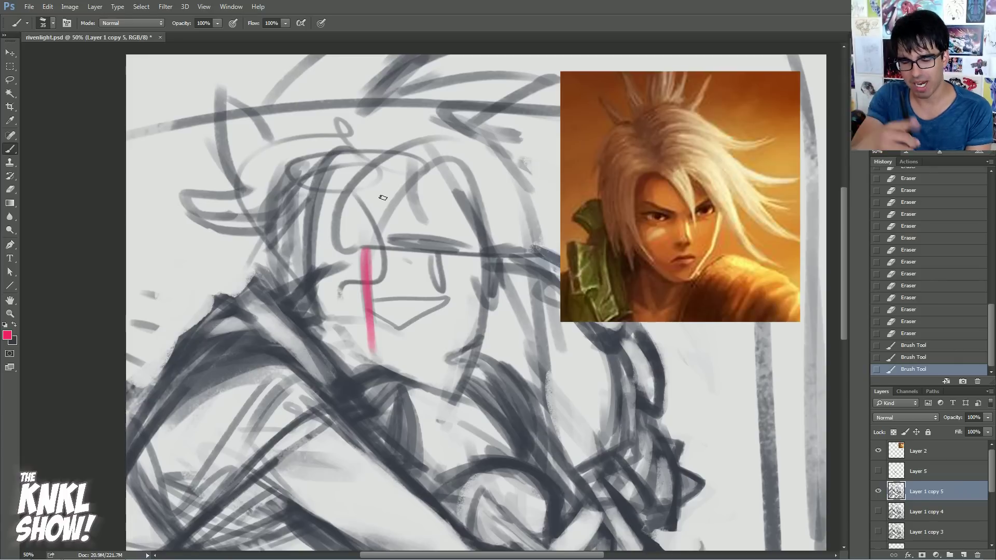
pyautogui.moveTo(368, 317); pyautogui.dragTo(380, 398)
pyautogui.moveTo(380, 398)
pyautogui.mouseDown()
pyautogui.moveTo(320, 275)
pyautogui.moveTo(369, 278)
pyautogui.moveTo(369, 237)
pyautogui.mouseUp()
# Mark the fringe, the parting and the long strands on the right side of the head in pink
pyautogui.press('[')
pyautogui.moveTo(369, 237)
pyautogui.mouseDown()
pyautogui.moveTo(378, 265)
pyautogui.moveTo(419, 175)
pyautogui.mouseUp()
pyautogui.moveTo(379, 258)
pyautogui.mouseDown()
pyautogui.moveTo(411, 184)
pyautogui.moveTo(450, 157)
pyautogui.moveTo(420, 187)
pyautogui.moveTo(445, 168)
pyautogui.moveTo(419, 209)
pyautogui.moveTo(444, 238)
pyautogui.moveTo(437, 204)
pyautogui.moveTo(415, 190)
pyautogui.moveTo(456, 151)
pyautogui.moveTo(504, 241)
pyautogui.moveTo(459, 152)
pyautogui.mouseUp()
pyautogui.press(']')
pyautogui.press(']')
pyautogui.moveTo(495, 242); pyautogui.dragTo(554, 388)
pyautogui.moveTo(554, 388); pyautogui.dragTo(483, 120)
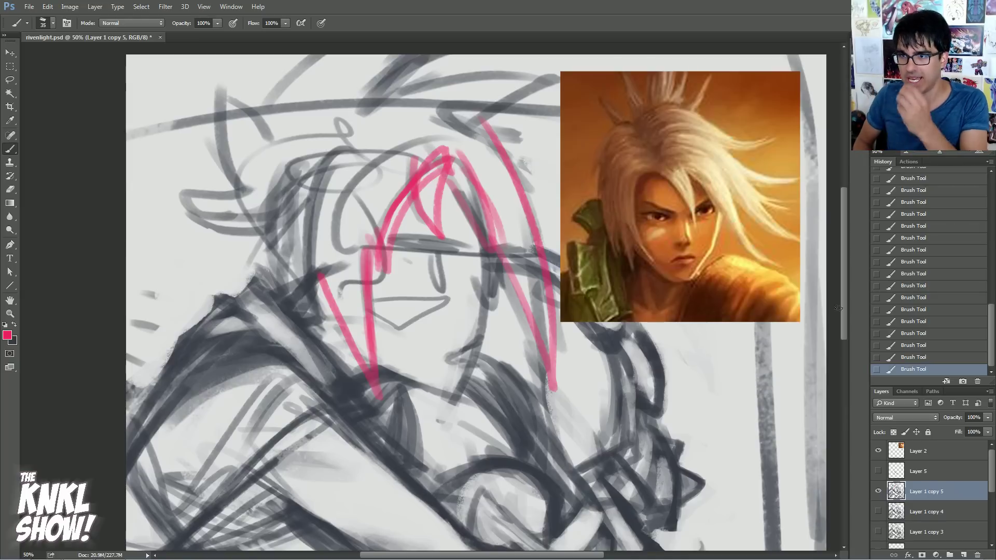
# Revert the history to the last eraser stroke before the pink marks
pyautogui.click(922, 298)
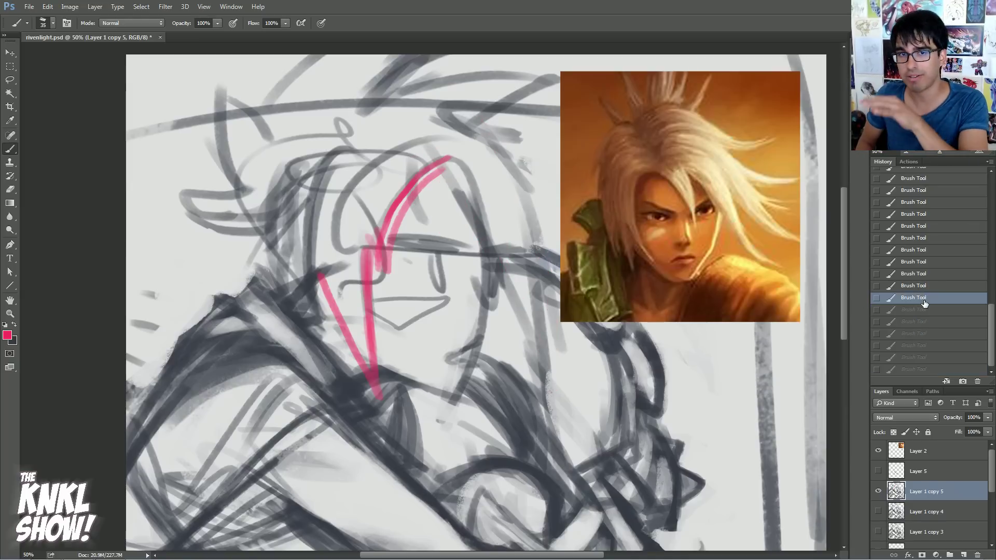
pyautogui.click(922, 229)
pyautogui.scroll(2, 947, 258)
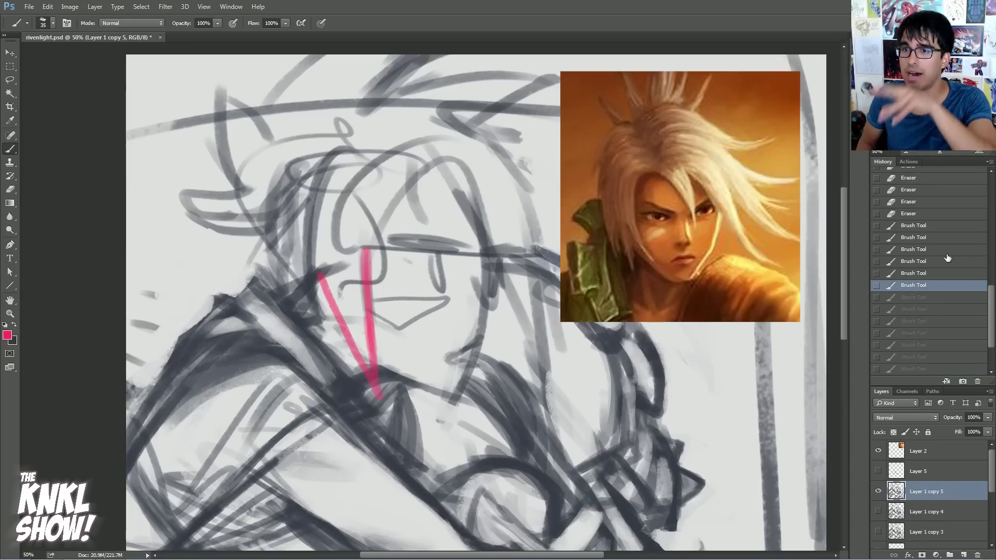
pyautogui.click(912, 217)
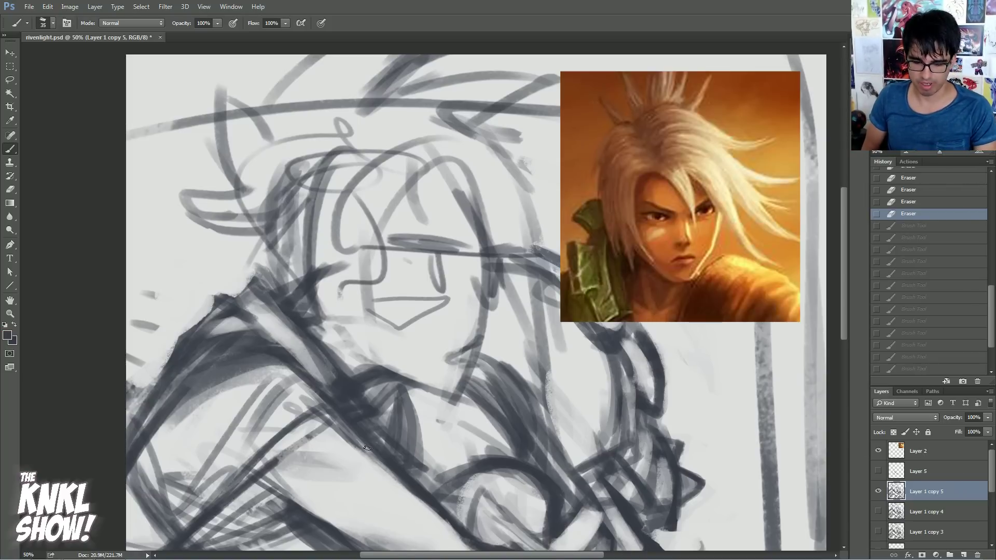
# Paint the left jaw line and the vertical hair edge down to the chin in dark strokes on Layer 1 copy 5
pyautogui.press(']')
pyautogui.press(']')
pyautogui.moveTo(330, 320); pyautogui.dragTo(372, 366)
pyautogui.moveTo(367, 312); pyautogui.dragTo(380, 365)
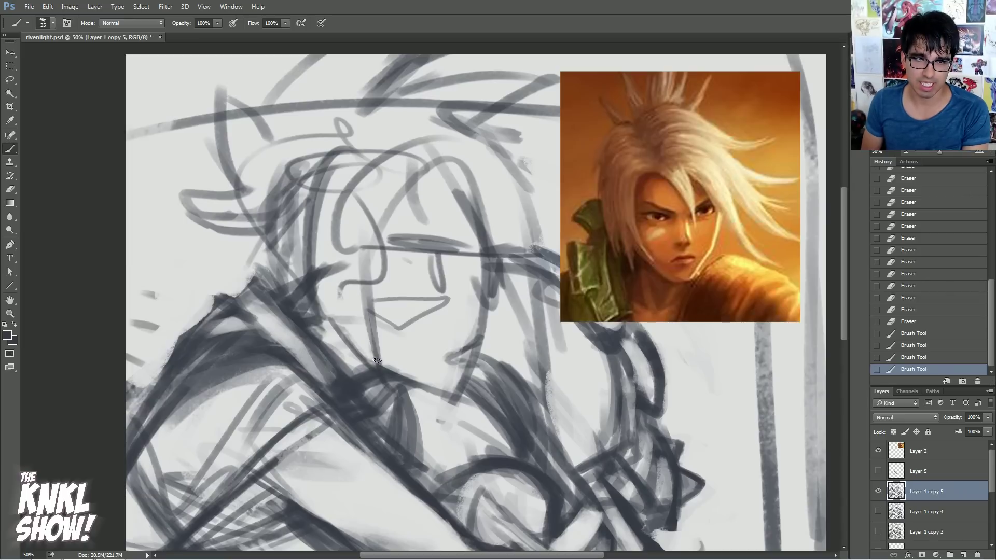
pyautogui.moveTo(370, 286); pyautogui.dragTo(379, 366)
pyautogui.moveTo(367, 243); pyautogui.dragTo(380, 365)
# Extend the left hair edge in a dark curve from the cheek up past the brow towards the parting
pyautogui.moveTo(370, 278); pyautogui.dragTo(378, 233)
pyautogui.moveTo(369, 291); pyautogui.dragTo(383, 217)
pyautogui.moveTo(368, 279)
pyautogui.mouseDown()
pyautogui.moveTo(386, 212)
pyautogui.moveTo(403, 194)
pyautogui.mouseUp()
pyautogui.moveTo(374, 256); pyautogui.dragTo(418, 178)
pyautogui.moveTo(389, 213); pyautogui.dragTo(409, 186)
# Paint the pointed forelock hanging from the parting over the forehead
pyautogui.moveTo(402, 214)
pyautogui.mouseDown()
pyautogui.moveTo(418, 190)
pyautogui.moveTo(431, 229)
pyautogui.mouseUp()
pyautogui.moveTo(422, 167); pyautogui.dragTo(430, 220)
pyautogui.moveTo(399, 181); pyautogui.dragTo(414, 211)
pyautogui.press(']')
pyautogui.moveTo(421, 162)
pyautogui.mouseDown()
pyautogui.moveTo(429, 228)
pyautogui.moveTo(401, 198)
pyautogui.mouseUp()
pyautogui.moveTo(423, 200)
pyautogui.mouseDown()
pyautogui.moveTo(431, 147)
pyautogui.moveTo(421, 152)
pyautogui.mouseUp()
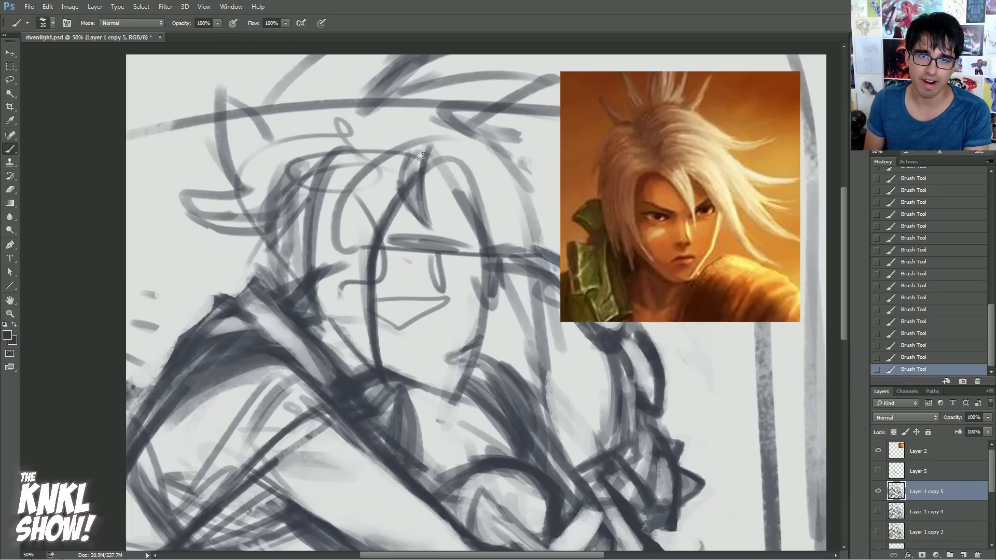
# Paint the right edge of the fringe as a dark curve from the parting down to the eye line
pyautogui.moveTo(491, 244); pyautogui.dragTo(468, 184)
pyautogui.moveTo(485, 226)
pyautogui.mouseDown()
pyautogui.moveTo(447, 157)
pyautogui.moveTo(425, 149)
pyautogui.moveTo(445, 158)
pyautogui.mouseUp()
pyautogui.moveTo(477, 208)
pyautogui.mouseDown()
pyautogui.moveTo(440, 153)
pyautogui.moveTo(473, 244)
pyautogui.moveTo(441, 169)
pyautogui.mouseUp()
pyautogui.moveTo(480, 184); pyautogui.dragTo(438, 147)
pyautogui.moveTo(439, 146); pyautogui.dragTo(484, 226)
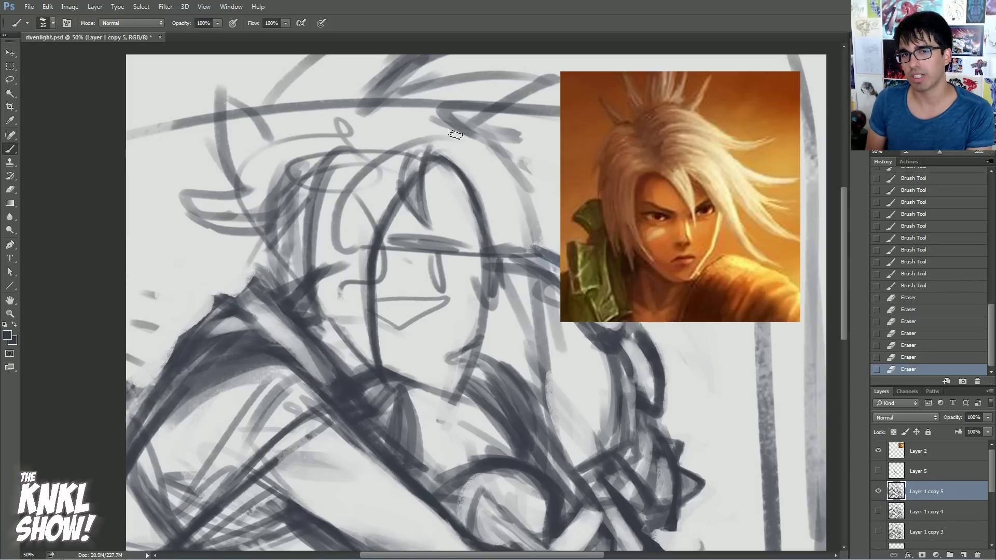
# Revert the last eraser strokes and erase the rounded dark curve right of the parting again
pyautogui.click(910, 286)
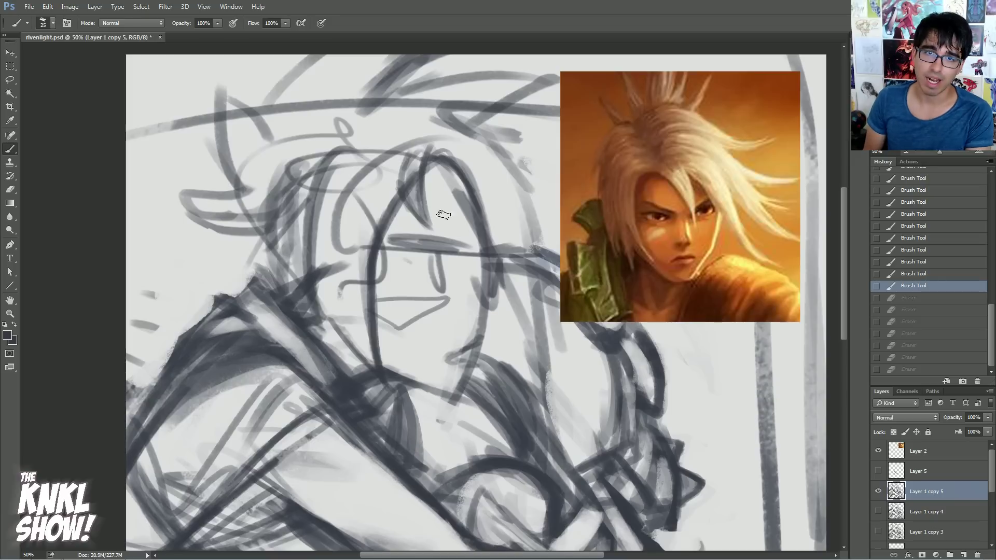
pyautogui.moveTo(457, 165); pyautogui.dragTo(475, 193)
pyautogui.moveTo(440, 151)
pyautogui.mouseDown()
pyautogui.moveTo(479, 199)
pyautogui.moveTo(439, 146)
pyautogui.moveTo(464, 183)
pyautogui.mouseUp()
pyautogui.hotkey('ctrl', 'shift', 'z')
pyautogui.hotkey('ctrl', 'shift', 'z')
pyautogui.hotkey('ctrl', 'shift', 'z')
pyautogui.hotkey('ctrl', 'shift', 'z')
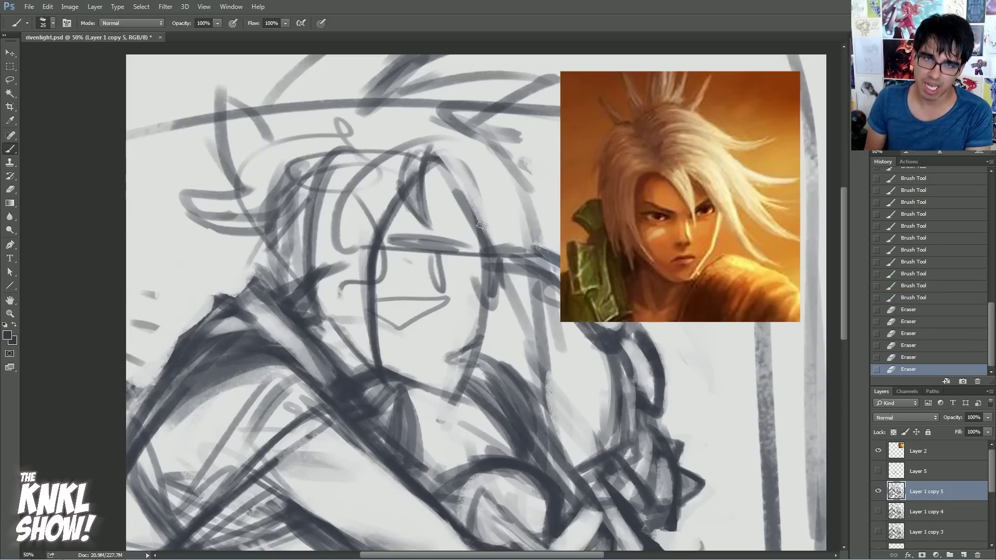
pyautogui.hotkey('ctrl', 'shift', 'z')
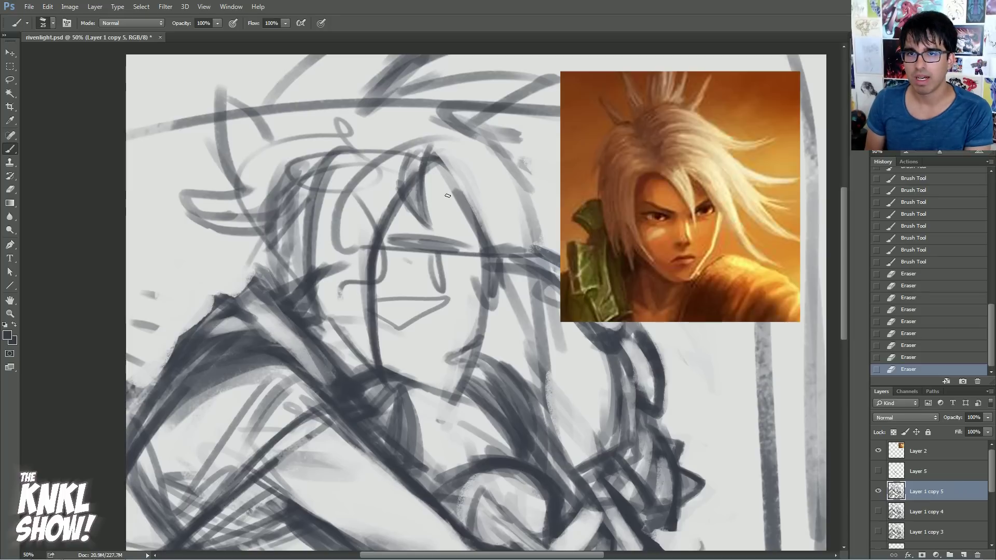
# Paint a straighter right fringe edge and a thinner outer strand beside it, reaching below the eye line
pyautogui.moveTo(450, 172)
pyautogui.mouseDown()
pyautogui.moveTo(473, 215)
pyautogui.moveTo(440, 164)
pyautogui.moveTo(480, 238)
pyautogui.mouseUp()
pyautogui.press('[')
pyautogui.moveTo(503, 289); pyautogui.dragTo(501, 275)
pyautogui.moveTo(503, 290); pyautogui.dragTo(502, 241)
pyautogui.moveTo(503, 263); pyautogui.dragTo(489, 177)
pyautogui.moveTo(501, 236); pyautogui.dragTo(478, 160)
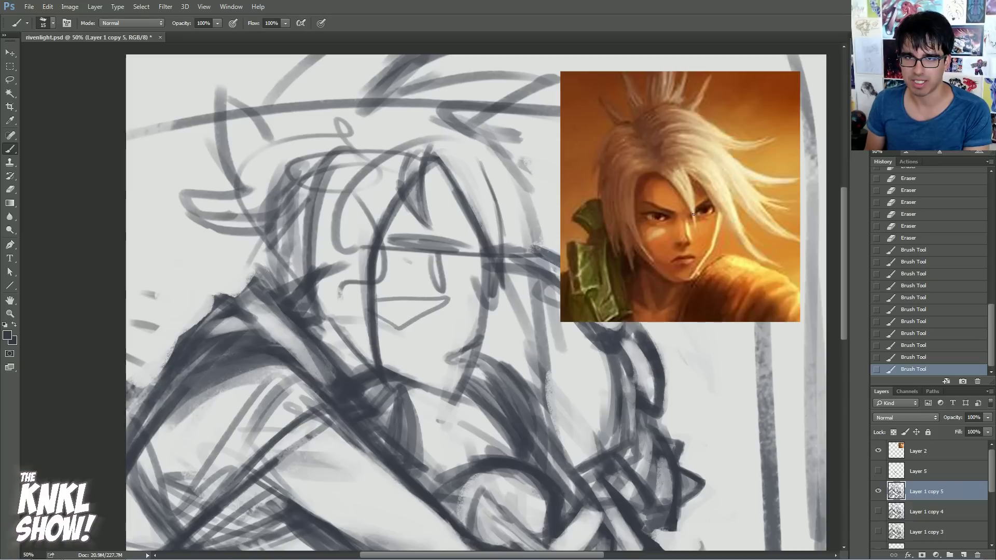
pyautogui.click(920, 451)
pyautogui.moveTo(661, 173)
pyautogui.mouseDown()
pyautogui.moveTo(693, 222)
pyautogui.moveTo(678, 166)
pyautogui.mouseUp()
pyautogui.hotkey('ctrl', 'alt', 'z')
pyautogui.hotkey('ctrl', 'alt', 'z')
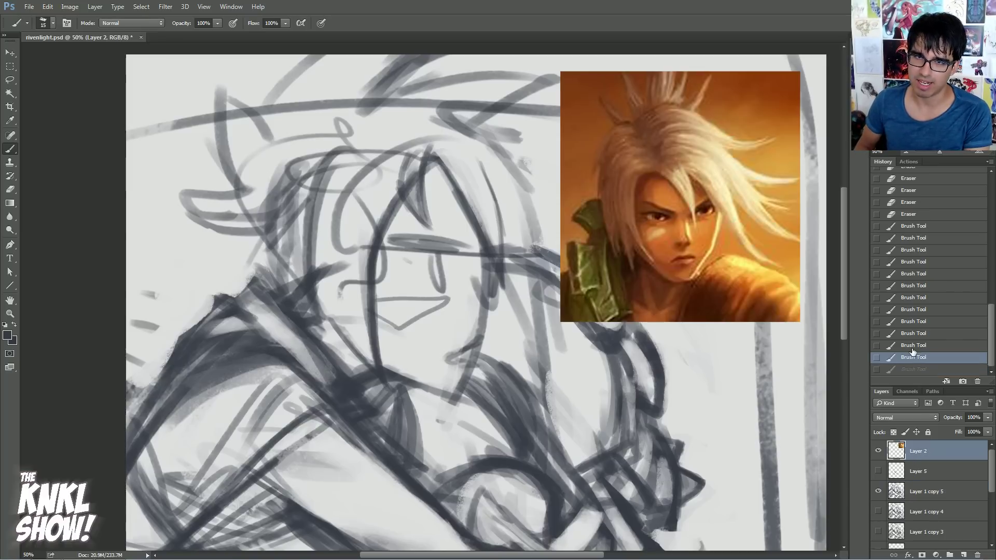
pyautogui.click(916, 494)
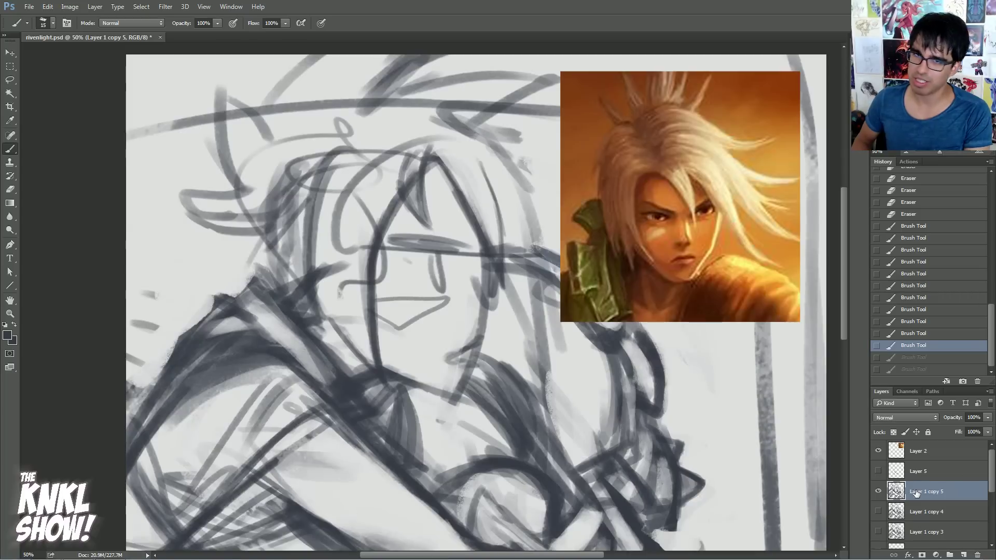
# Extend the thin outer strand line upwards over the forehead to the crown on Layer 1 copy 5
pyautogui.moveTo(499, 201); pyautogui.dragTo(504, 238)
pyautogui.moveTo(461, 140); pyautogui.dragTo(498, 213)
pyautogui.moveTo(488, 176); pyautogui.dragTo(459, 137)
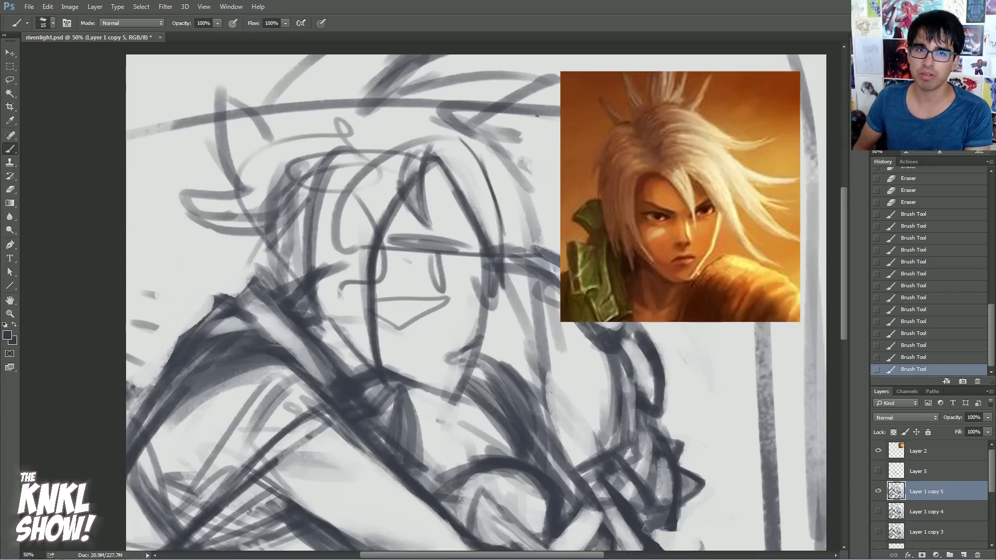
# Compare the cleaned-up Layer 1 copy 5 with Layer 1 copy 4 by switching their visibility, leaving only copy 5 shown of the two
pyautogui.click(879, 492)
pyautogui.click(880, 511)
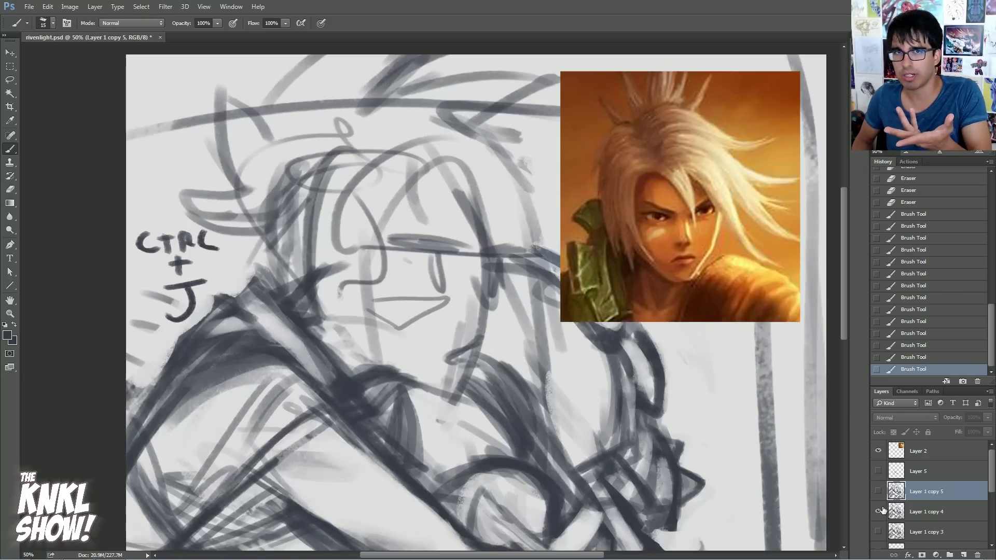
pyautogui.click(878, 511)
pyautogui.click(878, 491)
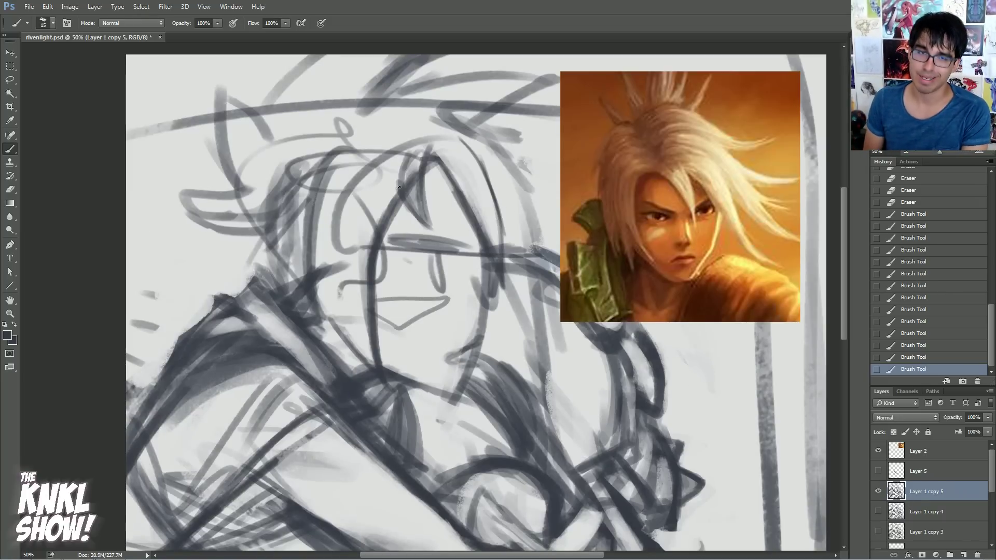
# Erase the dark overlapping strokes inside the forelock and around the parting
pyautogui.moveTo(415, 193); pyautogui.dragTo(418, 210)
pyautogui.moveTo(413, 173); pyautogui.dragTo(417, 211)
pyautogui.moveTo(414, 162)
pyautogui.mouseDown()
pyautogui.moveTo(413, 190)
pyautogui.moveTo(425, 151)
pyautogui.moveTo(413, 161)
pyautogui.moveTo(418, 210)
pyautogui.mouseUp()
pyautogui.moveTo(411, 165); pyautogui.dragTo(410, 198)
pyautogui.moveTo(415, 176); pyautogui.dragTo(410, 196)
pyautogui.moveTo(426, 145); pyautogui.dragTo(420, 156)
pyautogui.moveTo(408, 191); pyautogui.dragTo(410, 182)
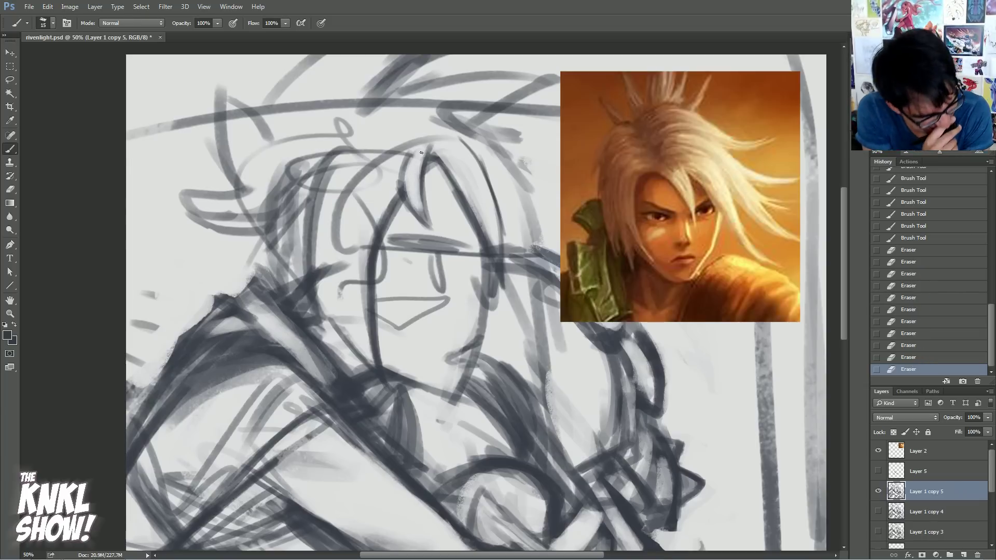
pyautogui.moveTo(416, 157); pyautogui.dragTo(414, 173)
pyautogui.moveTo(430, 146)
pyautogui.mouseDown()
pyautogui.moveTo(420, 169)
pyautogui.moveTo(427, 143)
pyautogui.moveTo(429, 157)
pyautogui.mouseUp()
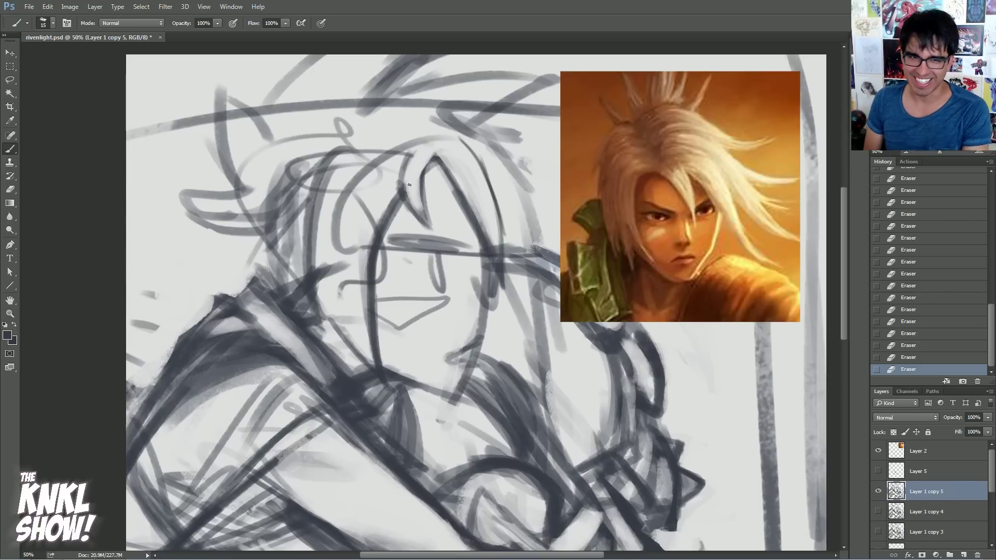
# Redraw the right fringe edge up to the parting and the inner edge of the forelock with darker strokes
pyautogui.press(']')
pyautogui.moveTo(466, 211); pyautogui.dragTo(443, 170)
pyautogui.moveTo(461, 204); pyautogui.dragTo(438, 167)
pyautogui.moveTo(439, 166); pyautogui.dragTo(432, 162)
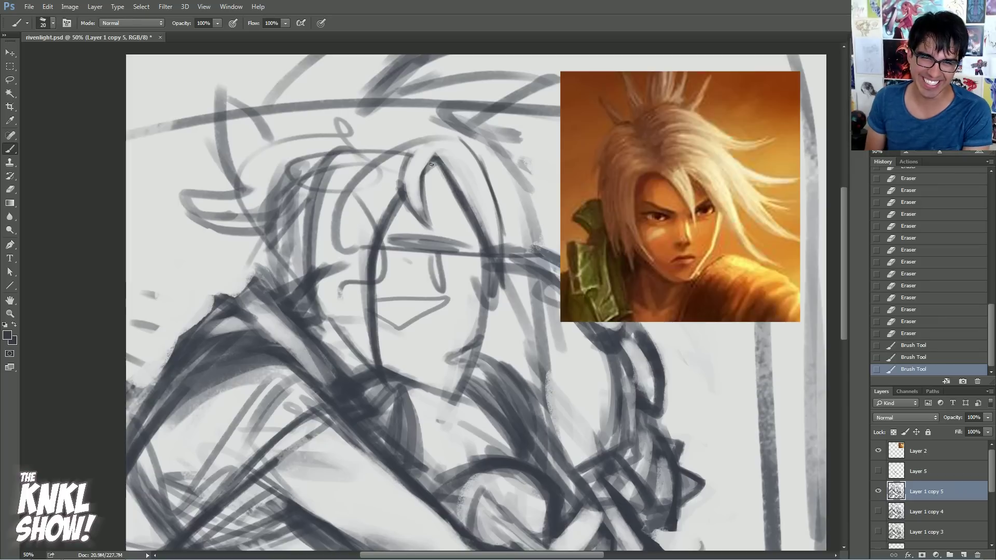
pyautogui.moveTo(420, 213); pyautogui.dragTo(426, 169)
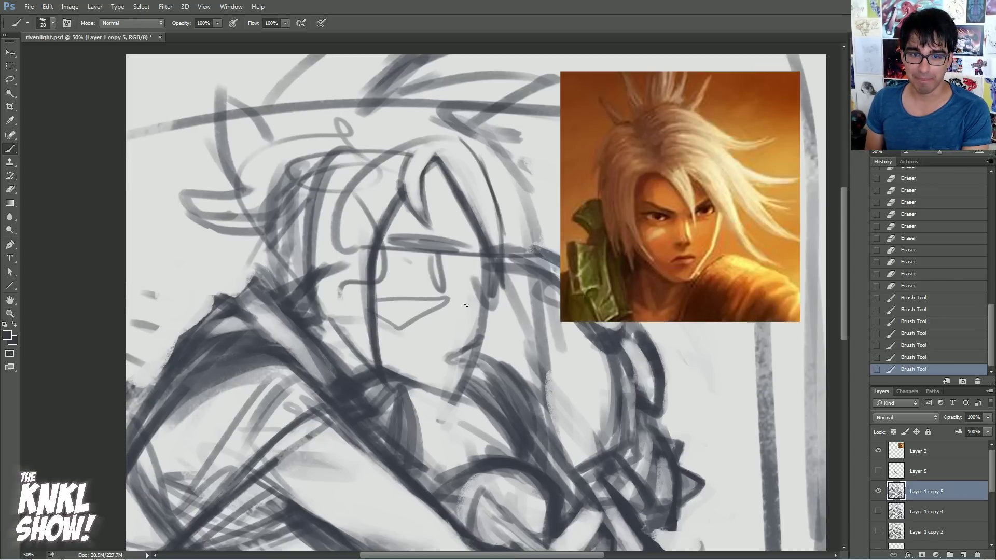
# Paint the pointed hair tips beside the right jaw with a smaller brush
pyautogui.moveTo(539, 249); pyautogui.dragTo(445, 222)
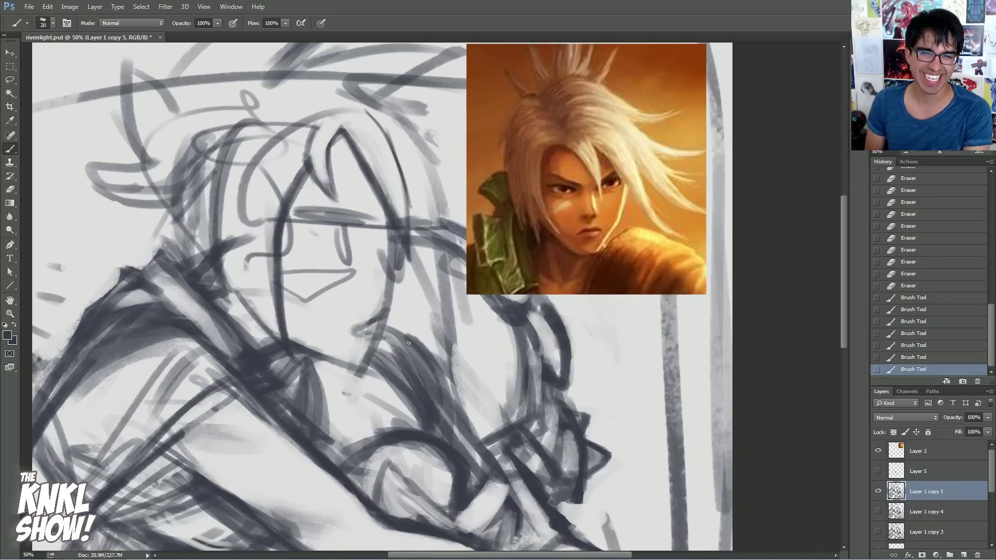
pyautogui.press('[')
pyautogui.moveTo(388, 309); pyautogui.dragTo(412, 338)
pyautogui.moveTo(389, 308); pyautogui.dragTo(409, 336)
pyautogui.moveTo(404, 293); pyautogui.dragTo(410, 324)
pyautogui.moveTo(405, 295)
pyautogui.mouseDown()
pyautogui.moveTo(421, 352)
pyautogui.moveTo(419, 326)
pyautogui.mouseUp()
pyautogui.press('[')
pyautogui.moveTo(410, 290); pyautogui.dragTo(421, 324)
pyautogui.moveTo(415, 288); pyautogui.dragTo(426, 328)
pyautogui.moveTo(420, 289)
pyautogui.mouseDown()
pyautogui.moveTo(431, 308)
pyautogui.moveTo(420, 294)
pyautogui.moveTo(455, 333)
pyautogui.moveTo(421, 297)
pyautogui.mouseUp()
# Paint the long outer hair contour on the right, from shoulder level up to the crown
pyautogui.moveTo(459, 344); pyautogui.dragTo(441, 247)
pyautogui.moveTo(450, 325); pyautogui.dragTo(437, 213)
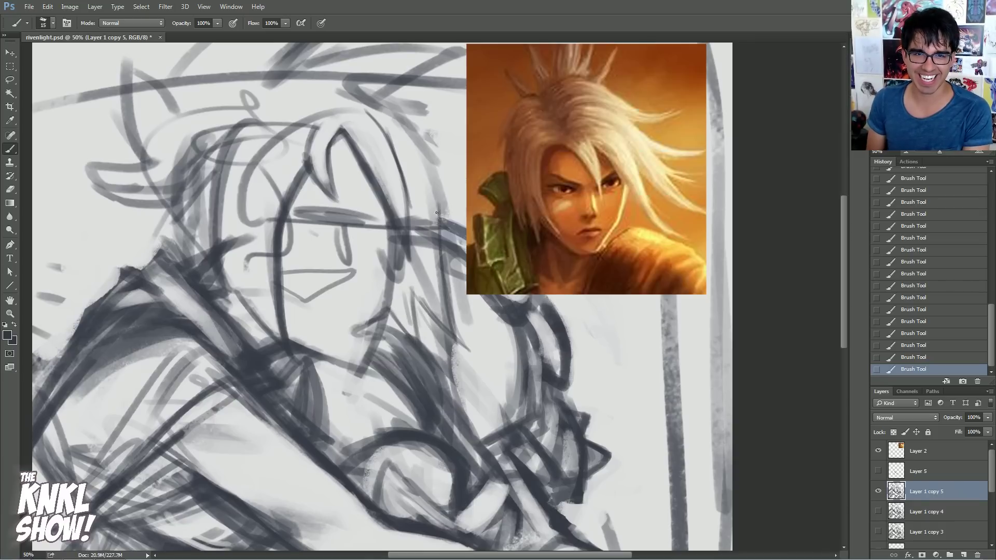
pyautogui.moveTo(444, 294); pyautogui.dragTo(438, 197)
pyautogui.moveTo(440, 276); pyautogui.dragTo(417, 134)
pyautogui.moveTo(437, 211); pyautogui.dragTo(410, 122)
pyautogui.moveTo(432, 179)
pyautogui.mouseDown()
pyautogui.moveTo(415, 130)
pyautogui.moveTo(396, 112)
pyautogui.mouseUp()
pyautogui.moveTo(429, 152); pyautogui.dragTo(387, 106)
# Paint the pointed flyaway tuft above the crown on the right side of the head
pyautogui.moveTo(418, 131)
pyautogui.mouseDown()
pyautogui.moveTo(373, 96)
pyautogui.moveTo(385, 111)
pyautogui.moveTo(426, 114)
pyautogui.mouseUp()
pyautogui.moveTo(384, 106); pyautogui.dragTo(438, 120)
pyautogui.moveTo(380, 84)
pyautogui.mouseDown()
pyautogui.moveTo(429, 113)
pyautogui.moveTo(354, 81)
pyautogui.mouseUp()
pyautogui.moveTo(417, 102); pyautogui.dragTo(326, 78)
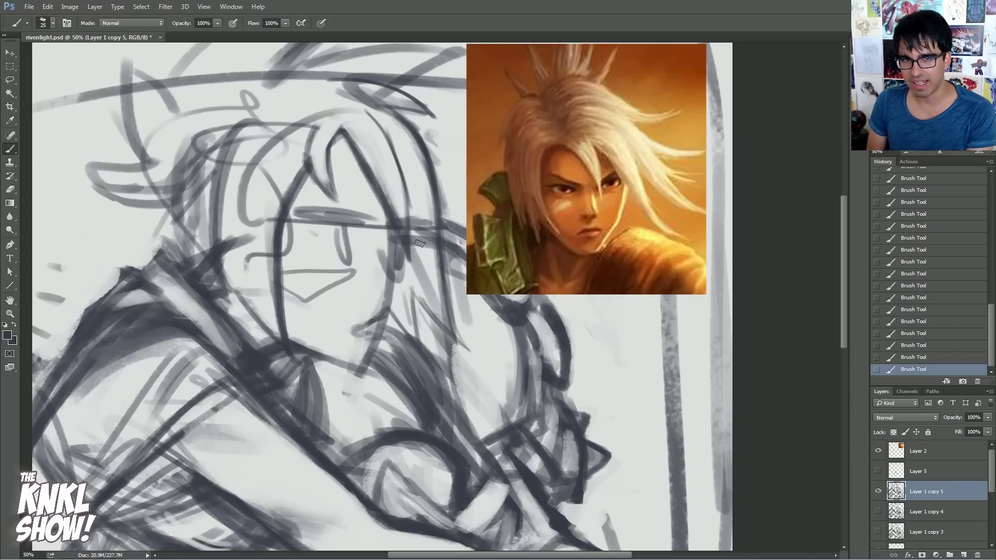
# Erase the guideline and rough strokes crossing the long right hair strand and its outer edge
pyautogui.moveTo(414, 215); pyautogui.dragTo(432, 303)
pyautogui.moveTo(422, 217)
pyautogui.mouseDown()
pyautogui.moveTo(438, 309)
pyautogui.moveTo(423, 283)
pyautogui.mouseUp()
pyautogui.moveTo(430, 208); pyautogui.dragTo(437, 290)
pyautogui.moveTo(434, 227); pyautogui.dragTo(440, 295)
pyautogui.moveTo(410, 175); pyautogui.dragTo(421, 207)
pyautogui.moveTo(417, 148)
pyautogui.mouseDown()
pyautogui.moveTo(430, 203)
pyautogui.moveTo(449, 211)
pyautogui.mouseUp()
pyautogui.moveTo(435, 127); pyautogui.dragTo(428, 148)
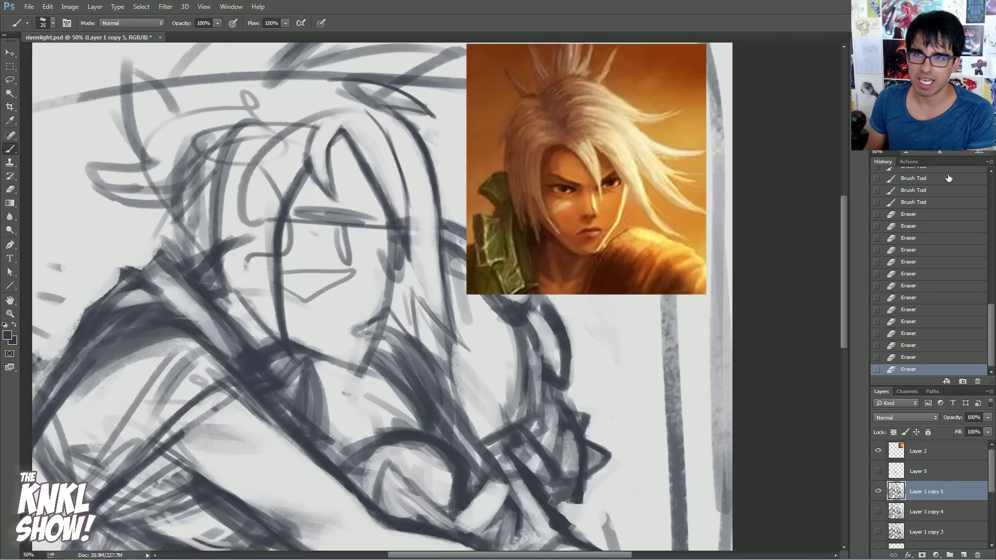
# Clean up the outer edge of the long right strand and erase the leftover rough marks under the flyaway tuft
pyautogui.hotkey('ctrl', '+')
pyautogui.moveTo(535, 176); pyautogui.dragTo(566, 265)
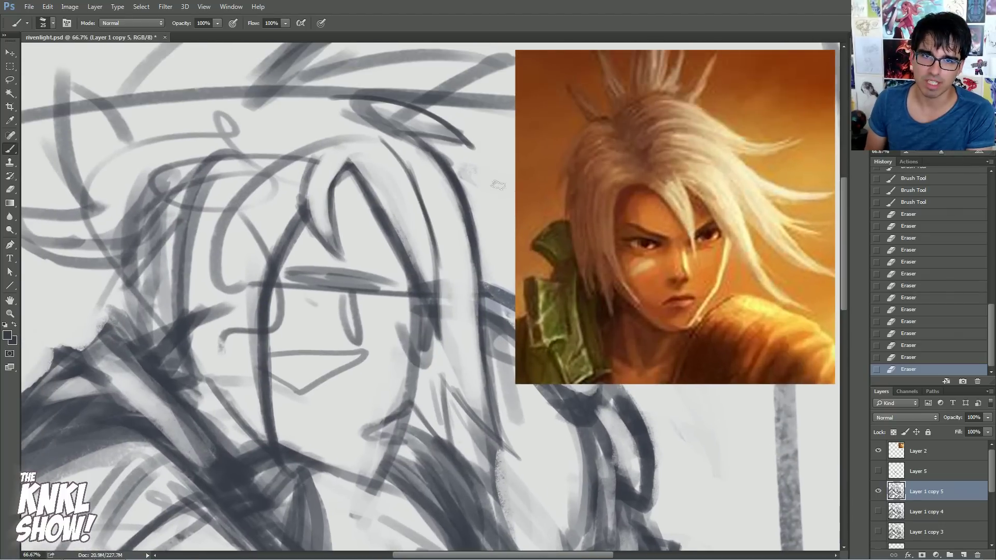
pyautogui.moveTo(469, 198); pyautogui.dragTo(477, 240)
pyautogui.moveTo(456, 167); pyautogui.dragTo(464, 183)
pyautogui.moveTo(481, 218); pyautogui.dragTo(449, 154)
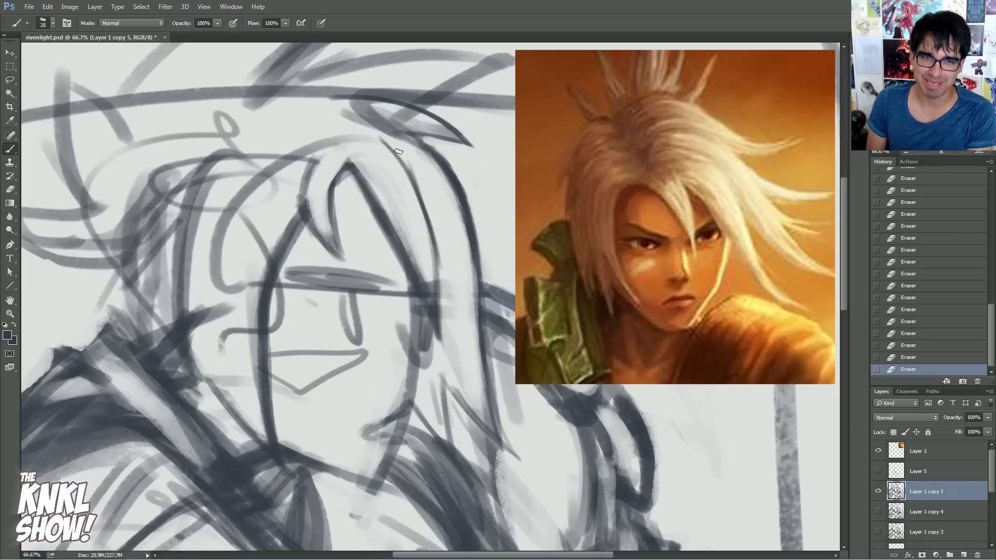
pyautogui.moveTo(374, 125)
pyautogui.mouseDown()
pyautogui.moveTo(445, 132)
pyautogui.moveTo(352, 110)
pyautogui.mouseUp()
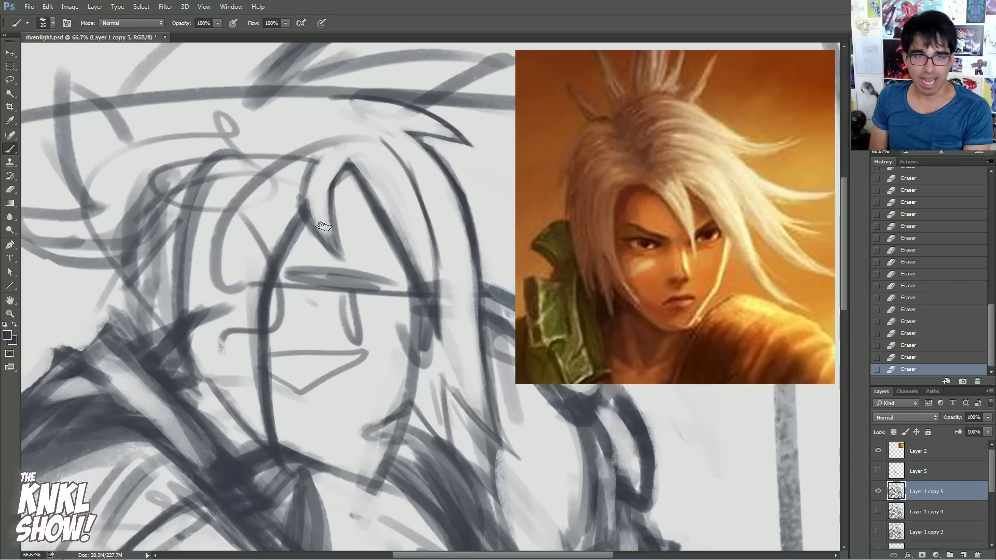
# Erase the forelock's old left edge and redraw it as a slimmer pointed strand joined to the left hair contour
pyautogui.moveTo(308, 221); pyautogui.dragTo(315, 212)
pyautogui.moveTo(336, 139)
pyautogui.mouseDown()
pyautogui.moveTo(307, 201)
pyautogui.moveTo(351, 263)
pyautogui.mouseUp()
pyautogui.moveTo(311, 210)
pyautogui.mouseDown()
pyautogui.moveTo(345, 266)
pyautogui.moveTo(300, 240)
pyautogui.moveTo(315, 188)
pyautogui.mouseUp()
pyautogui.press(']')
pyautogui.moveTo(283, 245); pyautogui.dragTo(341, 158)
pyautogui.moveTo(290, 226); pyautogui.dragTo(332, 166)
pyautogui.moveTo(301, 225)
pyautogui.mouseDown()
pyautogui.moveTo(321, 184)
pyautogui.moveTo(345, 260)
pyautogui.mouseUp()
pyautogui.moveTo(335, 183); pyautogui.dragTo(339, 242)
pyautogui.moveTo(334, 243); pyautogui.dragTo(349, 264)
pyautogui.moveTo(350, 148); pyautogui.dragTo(328, 203)
pyautogui.moveTo(332, 181); pyautogui.dragTo(336, 241)
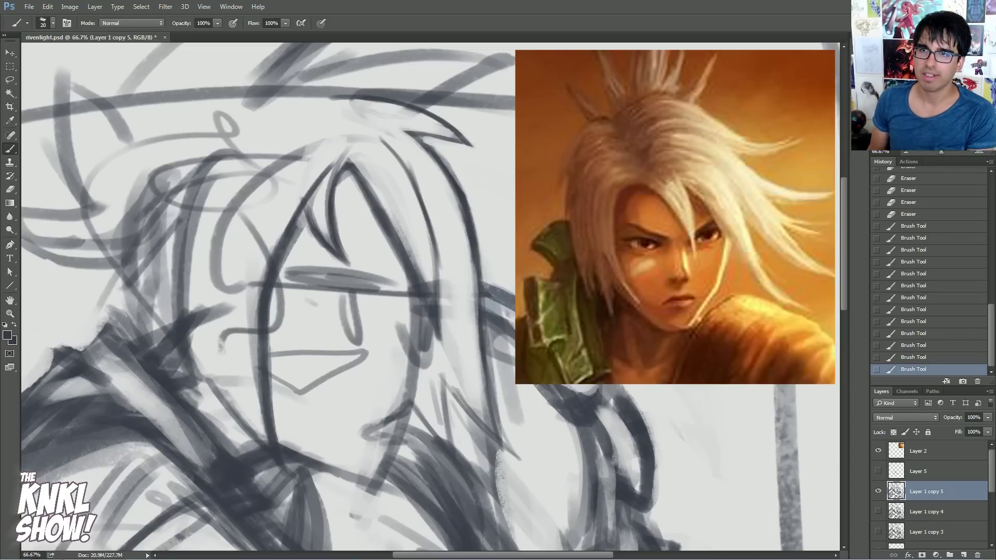
pyautogui.click(927, 83)
pyautogui.click(905, 151)
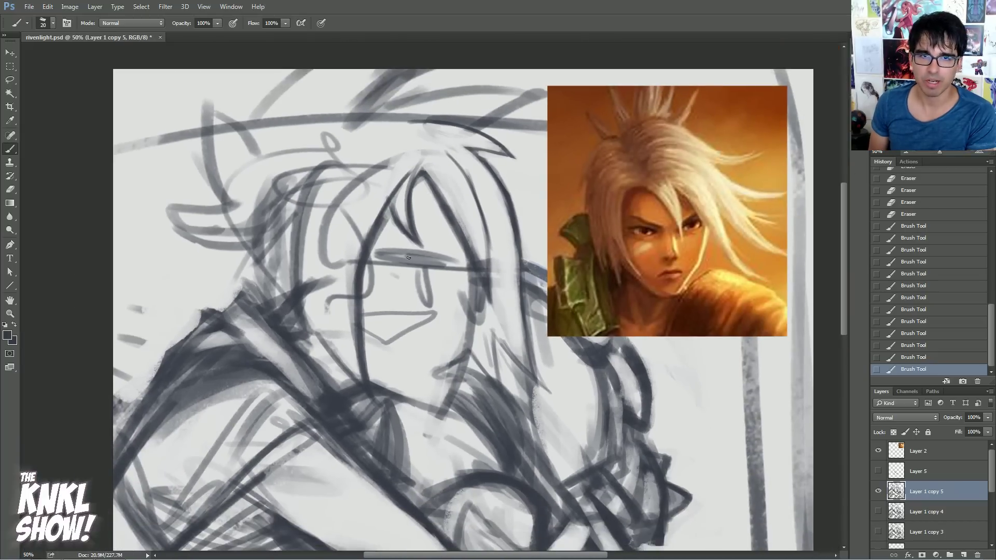
pyautogui.click(928, 86)
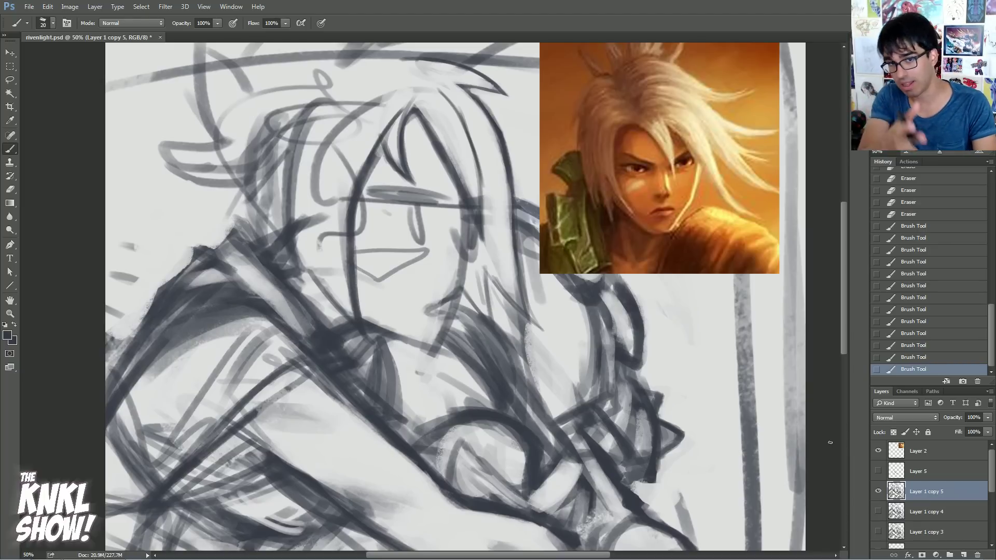
# Duplicate Layer 1 copy 5 and hide the original so the face can be reworked on the copy
pyautogui.hotkey('ctrl', 'j')
pyautogui.click(878, 511)
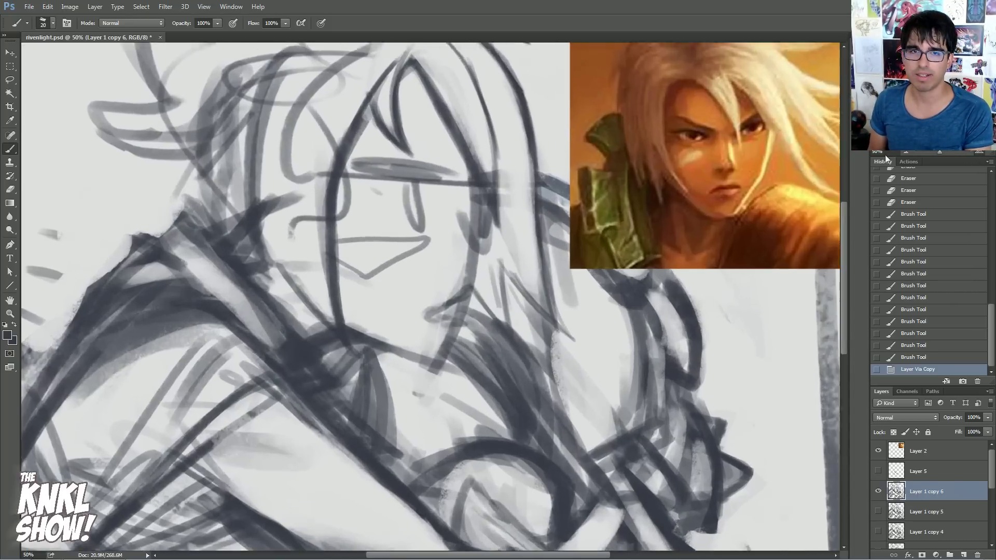
# Try filling both eyes as solid dark ovals over the rough eye marks on the face
pyautogui.hotkey('ctrl', '+')
pyautogui.moveTo(380, 158)
pyautogui.mouseDown()
pyautogui.moveTo(357, 189)
pyautogui.moveTo(421, 209)
pyautogui.mouseUp()
pyautogui.press(']')
pyautogui.press(']')
pyautogui.moveTo(346, 202)
pyautogui.mouseDown()
pyautogui.moveTo(421, 209)
pyautogui.moveTo(394, 244)
pyautogui.mouseUp()
pyautogui.press('[')
pyautogui.moveTo(387, 208); pyautogui.dragTo(398, 253)
pyautogui.moveTo(393, 208); pyautogui.dragTo(398, 252)
pyautogui.press(']')
pyautogui.moveTo(452, 209)
pyautogui.mouseDown()
pyautogui.moveTo(480, 211)
pyautogui.moveTo(463, 233)
pyautogui.moveTo(466, 253)
pyautogui.mouseUp()
# Try bold angled brows, a short frowning mouth stroke and a small hooked nose on the face
pyautogui.press(']')
pyautogui.moveTo(326, 181)
pyautogui.mouseDown()
pyautogui.moveTo(427, 207)
pyautogui.moveTo(427, 194)
pyautogui.moveTo(486, 193)
pyautogui.mouseUp()
pyautogui.moveTo(434, 333)
pyautogui.mouseDown()
pyautogui.moveTo(451, 327)
pyautogui.moveTo(401, 353)
pyautogui.mouseUp()
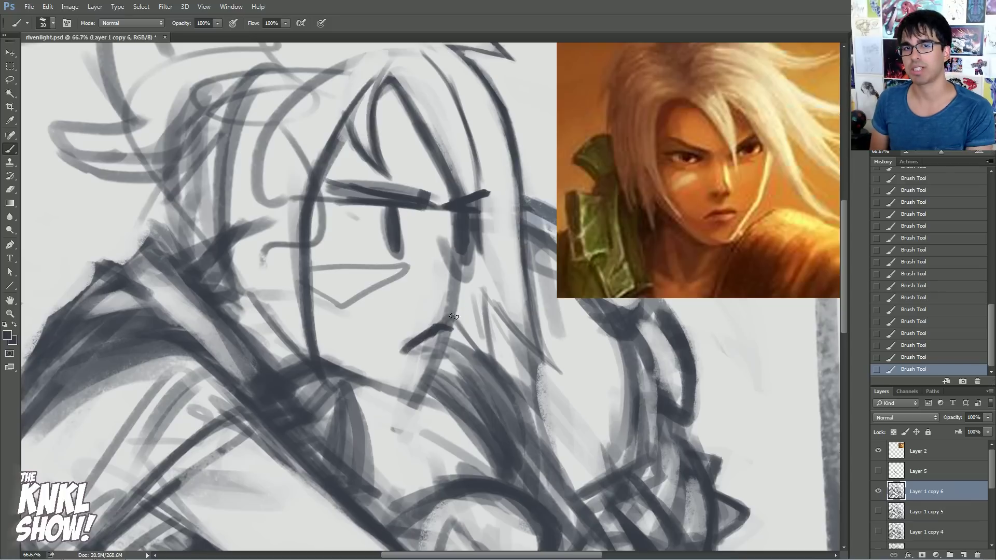
pyautogui.moveTo(437, 284)
pyautogui.mouseDown()
pyautogui.moveTo(463, 268)
pyautogui.moveTo(453, 269)
pyautogui.mouseUp()
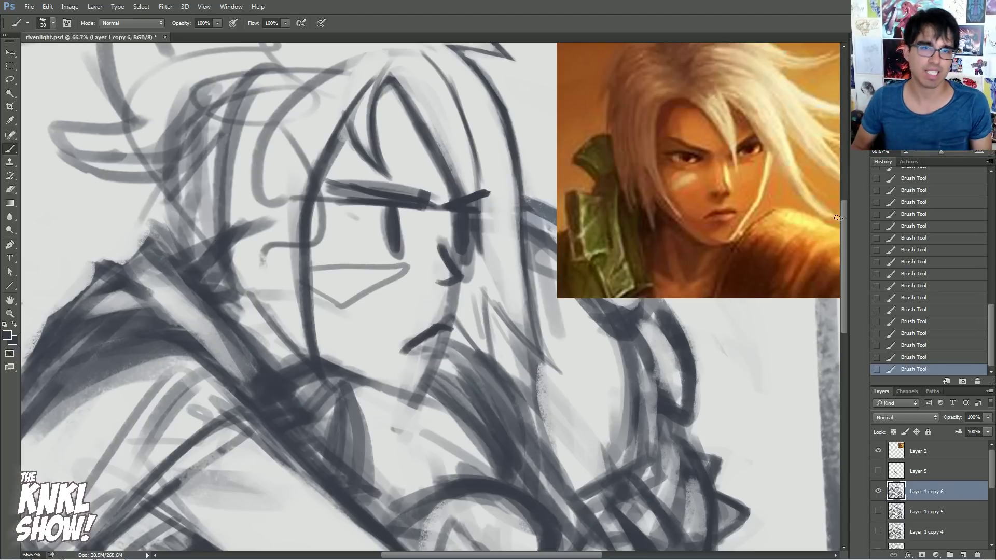
# Step the history back to the layer duplication, discarding the trial brows, eyes, nose and mouth
pyautogui.click(915, 345)
pyautogui.click(915, 285)
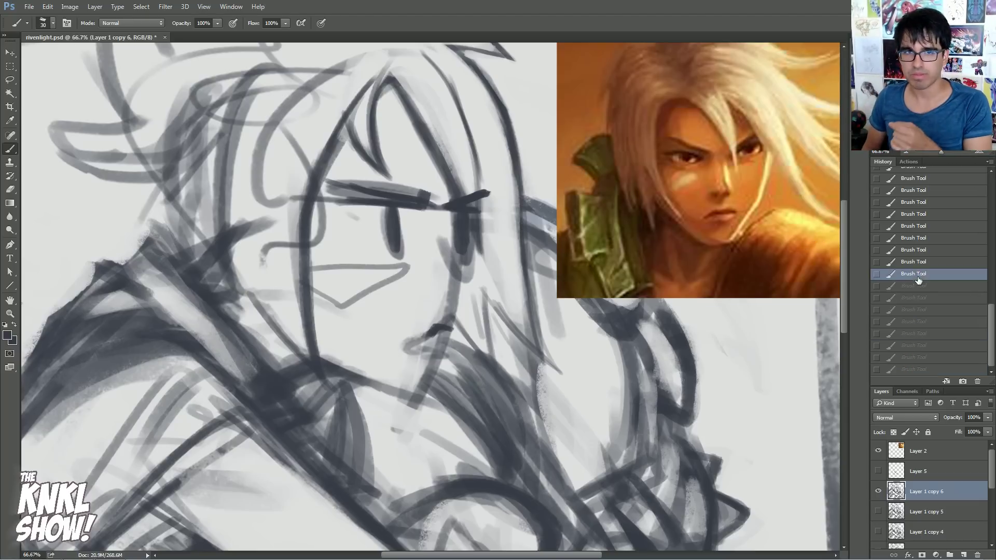
pyautogui.click(924, 214)
pyautogui.moveTo(991, 328); pyautogui.dragTo(991, 319)
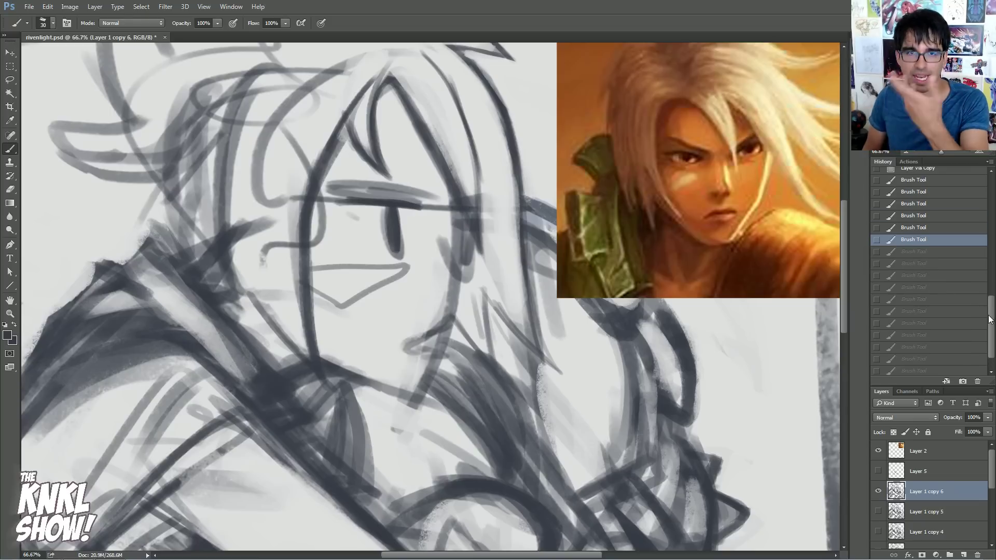
pyautogui.click(933, 213)
pyautogui.scroll(3, 938, 224)
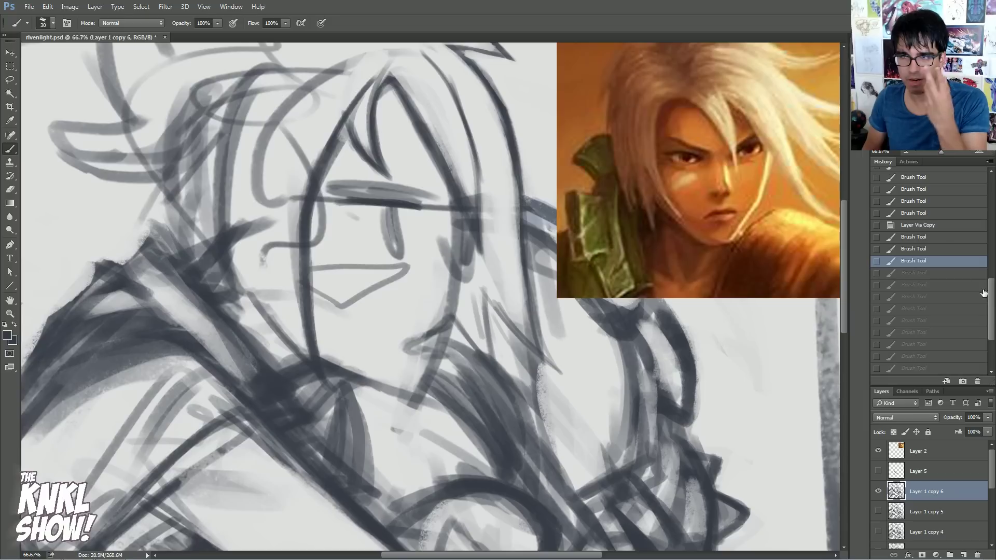
pyautogui.click(941, 226)
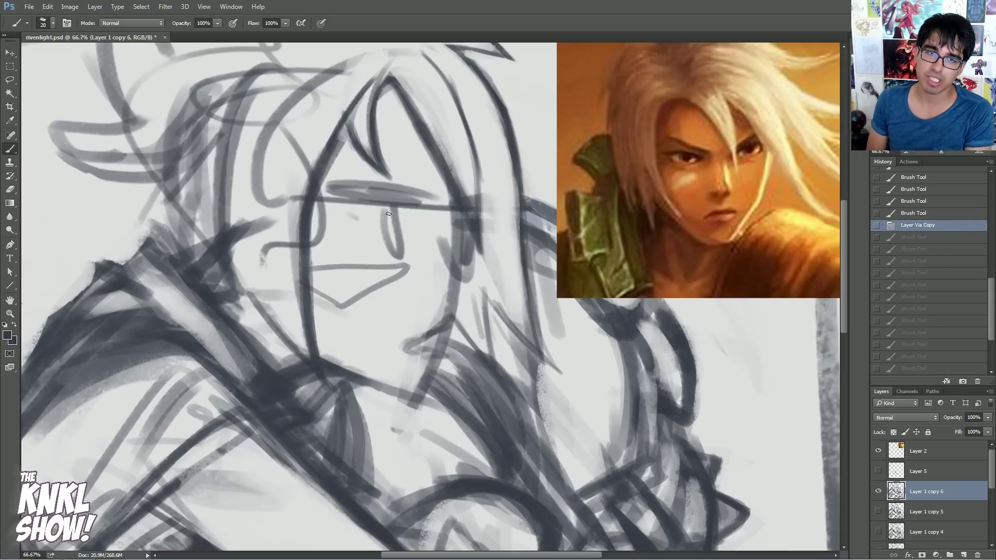
# Paint the dark upper lid line of the left eye and a short lid stroke for the right eye
pyautogui.moveTo(358, 211)
pyautogui.mouseDown()
pyautogui.moveTo(416, 220)
pyautogui.moveTo(404, 214)
pyautogui.mouseUp()
pyautogui.press(']')
pyautogui.moveTo(379, 212); pyautogui.dragTo(412, 216)
pyautogui.moveTo(387, 212); pyautogui.dragTo(417, 220)
pyautogui.moveTo(354, 214); pyautogui.dragTo(395, 213)
pyautogui.press('[')
pyautogui.press('[')
pyautogui.moveTo(455, 225)
pyautogui.mouseDown()
pyautogui.moveTo(478, 220)
pyautogui.moveTo(467, 222)
pyautogui.mouseUp()
# Draw the left eye's outer corner and its curved lower lid line
pyautogui.press(']')
pyautogui.press(']')
pyautogui.moveTo(359, 216)
pyautogui.mouseDown()
pyautogui.moveTo(403, 215)
pyautogui.moveTo(349, 222)
pyautogui.moveTo(378, 214)
pyautogui.moveTo(390, 244)
pyautogui.moveTo(378, 238)
pyautogui.mouseUp()
pyautogui.moveTo(345, 219); pyautogui.dragTo(386, 242)
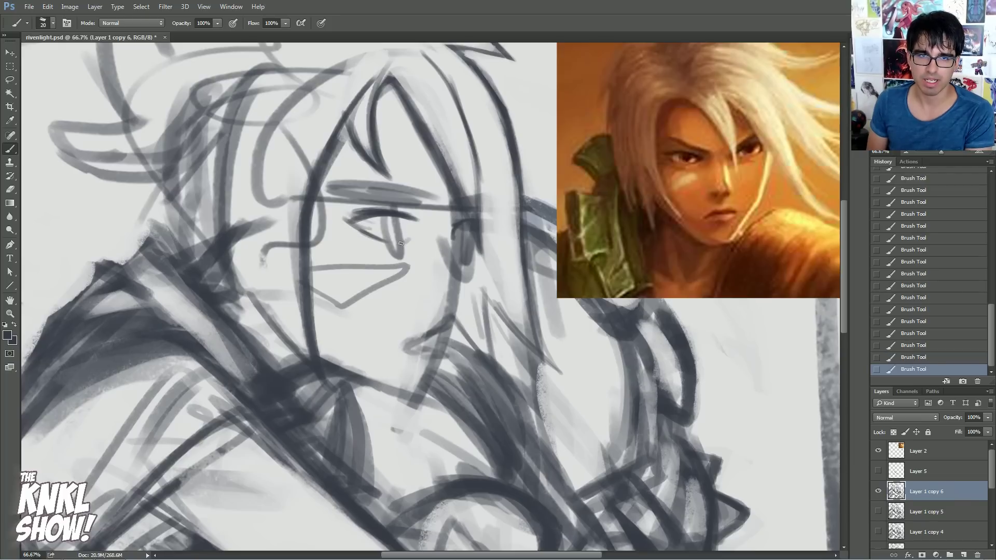
# Erase the old oval hanging below the left eye and paint a small iris under the upper lid
pyautogui.moveTo(385, 219); pyautogui.dragTo(393, 250)
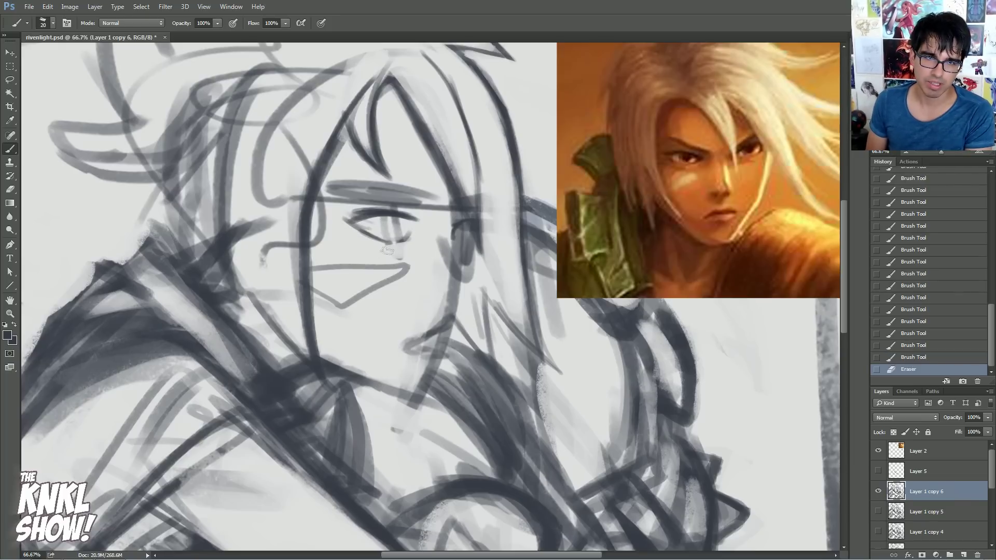
pyautogui.moveTo(383, 242)
pyautogui.mouseDown()
pyautogui.moveTo(394, 229)
pyautogui.moveTo(383, 224)
pyautogui.moveTo(401, 225)
pyautogui.moveTo(397, 268)
pyautogui.mouseUp()
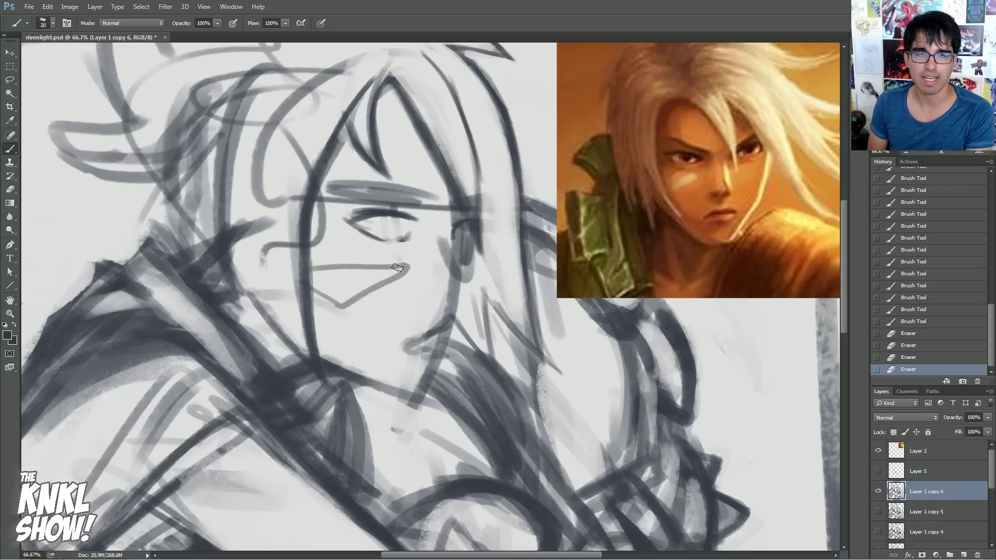
pyautogui.moveTo(388, 223); pyautogui.dragTo(395, 235)
pyautogui.moveTo(389, 219); pyautogui.dragTo(396, 233)
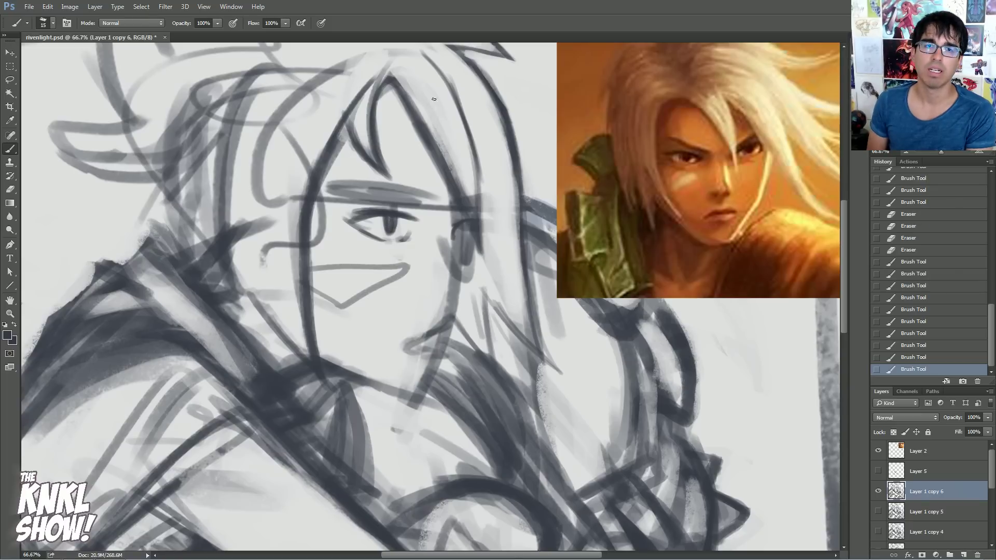
# Sketch two sample eyes in the blank area beside the figure, one with a solid oval pupil and one with lid lines
pyautogui.moveTo(715, 338)
pyautogui.mouseDown()
pyautogui.moveTo(795, 354)
pyautogui.moveTo(758, 375)
pyautogui.mouseUp()
pyautogui.press('e')
pyautogui.moveTo(752, 332)
pyautogui.mouseDown()
pyautogui.moveTo(774, 337)
pyautogui.moveTo(759, 379)
pyautogui.mouseUp()
pyautogui.press('b')
pyautogui.press('[')
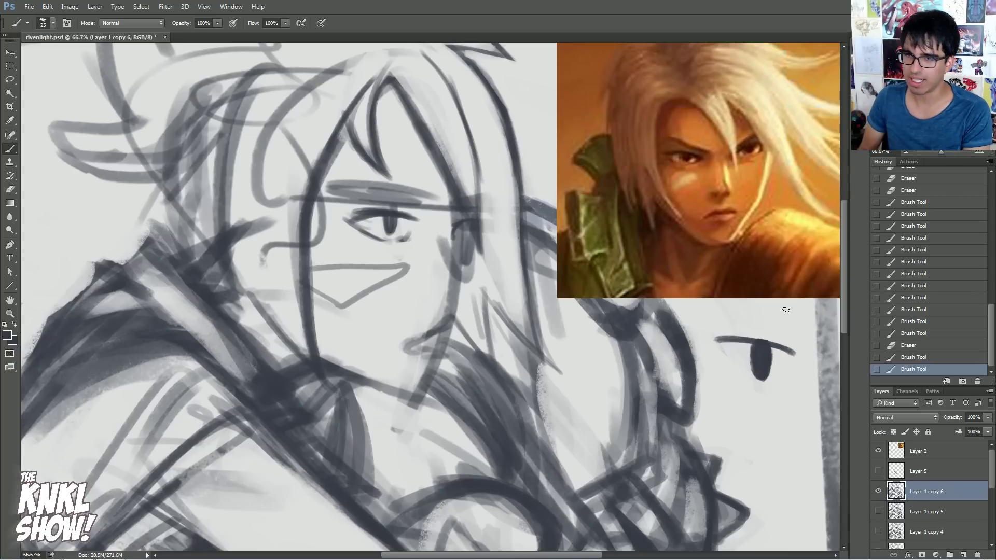
pyautogui.moveTo(717, 337); pyautogui.dragTo(802, 353)
pyautogui.moveTo(767, 342)
pyautogui.mouseDown()
pyautogui.moveTo(794, 350)
pyautogui.moveTo(777, 314)
pyautogui.mouseUp()
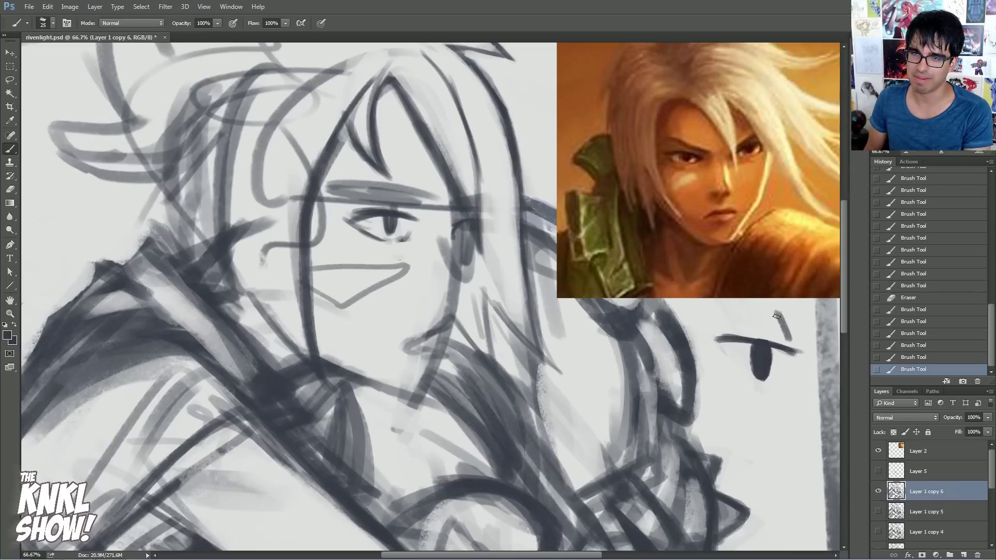
pyautogui.moveTo(733, 431)
pyautogui.mouseDown()
pyautogui.moveTo(765, 459)
pyautogui.moveTo(773, 426)
pyautogui.mouseUp()
pyautogui.moveTo(734, 430)
pyautogui.mouseDown()
pyautogui.moveTo(786, 428)
pyautogui.moveTo(803, 442)
pyautogui.moveTo(777, 435)
pyautogui.moveTo(807, 447)
pyautogui.moveTo(759, 434)
pyautogui.moveTo(806, 437)
pyautogui.moveTo(779, 458)
pyautogui.mouseUp()
# Try shading an iris in the lower sample eye and drawing an arrow up toward the upper sample
pyautogui.press('[')
pyautogui.moveTo(768, 440)
pyautogui.mouseDown()
pyautogui.moveTo(782, 459)
pyautogui.moveTo(790, 442)
pyautogui.mouseUp()
pyautogui.moveTo(769, 441)
pyautogui.mouseDown()
pyautogui.moveTo(785, 453)
pyautogui.moveTo(782, 442)
pyautogui.mouseUp()
pyautogui.press(']')
pyautogui.press('e')
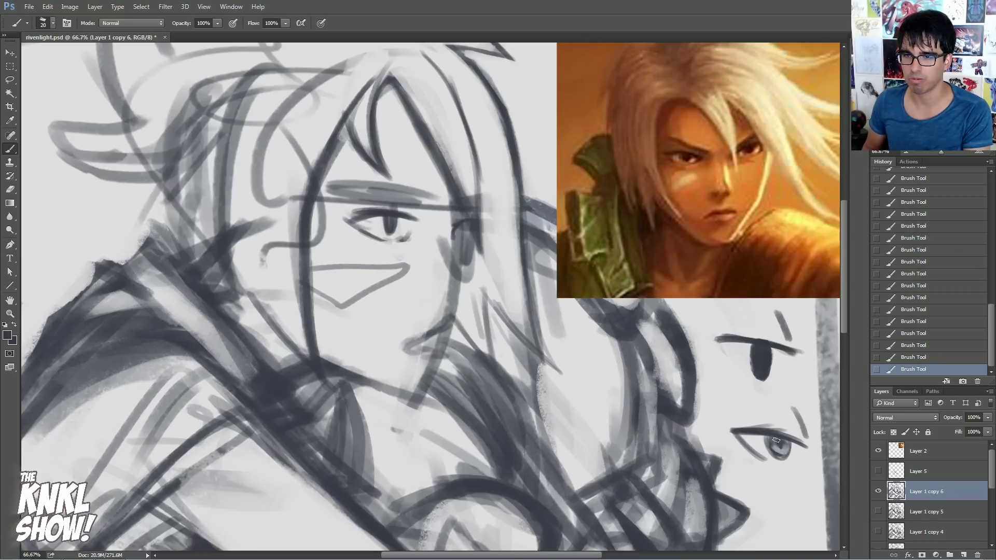
pyautogui.moveTo(749, 408); pyautogui.dragTo(749, 382)
pyautogui.moveTo(739, 393); pyautogui.dragTo(757, 391)
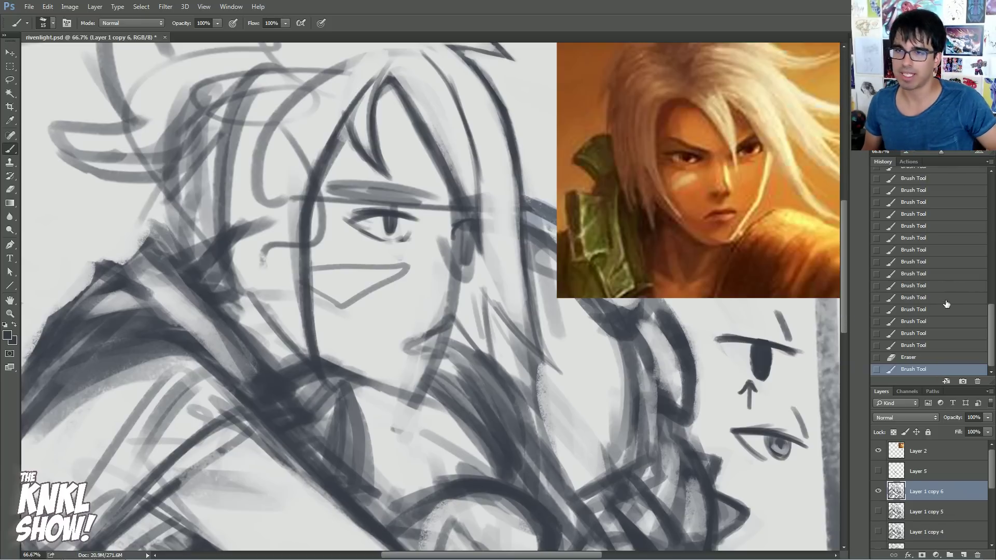
# Step the history back to before the lower sample eye's iris and the arrow were drawn
pyautogui.click(913, 262)
pyautogui.moveTo(777, 366)
pyautogui.mouseDown()
pyautogui.moveTo(753, 422)
pyautogui.moveTo(726, 339)
pyautogui.moveTo(793, 450)
pyautogui.moveTo(765, 335)
pyautogui.mouseUp()
pyautogui.click(903, 309)
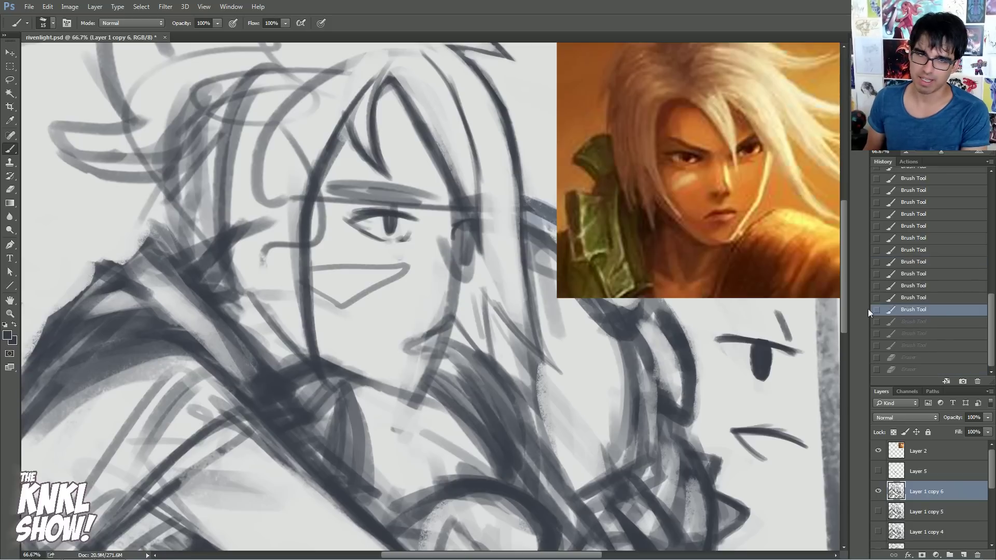
# Darken the left eye's upper lid and replace the thick flat brow with a slim line slanting down toward the nose
pyautogui.moveTo(357, 216)
pyautogui.mouseDown()
pyautogui.moveTo(421, 220)
pyautogui.moveTo(360, 215)
pyautogui.moveTo(397, 232)
pyautogui.mouseUp()
pyautogui.press(']')
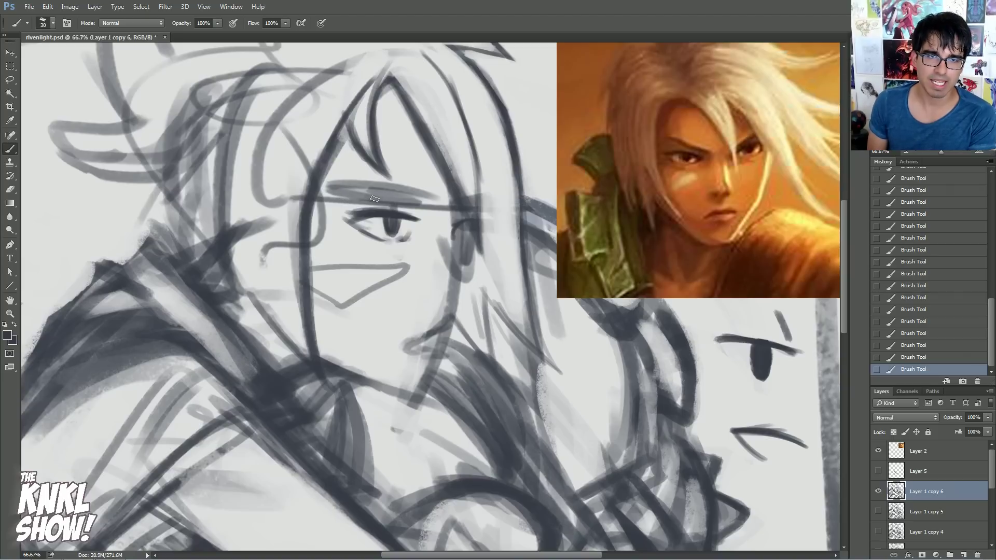
pyautogui.moveTo(381, 192); pyautogui.dragTo(332, 192)
pyautogui.moveTo(333, 193)
pyautogui.mouseDown()
pyautogui.moveTo(414, 194)
pyautogui.moveTo(372, 197)
pyautogui.moveTo(415, 202)
pyautogui.moveTo(384, 198)
pyautogui.moveTo(381, 227)
pyautogui.moveTo(351, 198)
pyautogui.moveTo(398, 206)
pyautogui.mouseUp()
pyautogui.press('[')
pyautogui.press('[')
pyautogui.moveTo(354, 198); pyautogui.dragTo(433, 214)
pyautogui.moveTo(399, 202)
pyautogui.mouseDown()
pyautogui.moveTo(433, 217)
pyautogui.moveTo(423, 211)
pyautogui.mouseUp()
# Refine the left eye's lid lines and shade its iris
pyautogui.moveTo(370, 218)
pyautogui.mouseDown()
pyautogui.moveTo(348, 217)
pyautogui.moveTo(373, 219)
pyautogui.mouseUp()
pyautogui.moveTo(399, 218); pyautogui.dragTo(424, 221)
pyautogui.moveTo(341, 218)
pyautogui.mouseDown()
pyautogui.moveTo(374, 214)
pyautogui.moveTo(398, 232)
pyautogui.mouseUp()
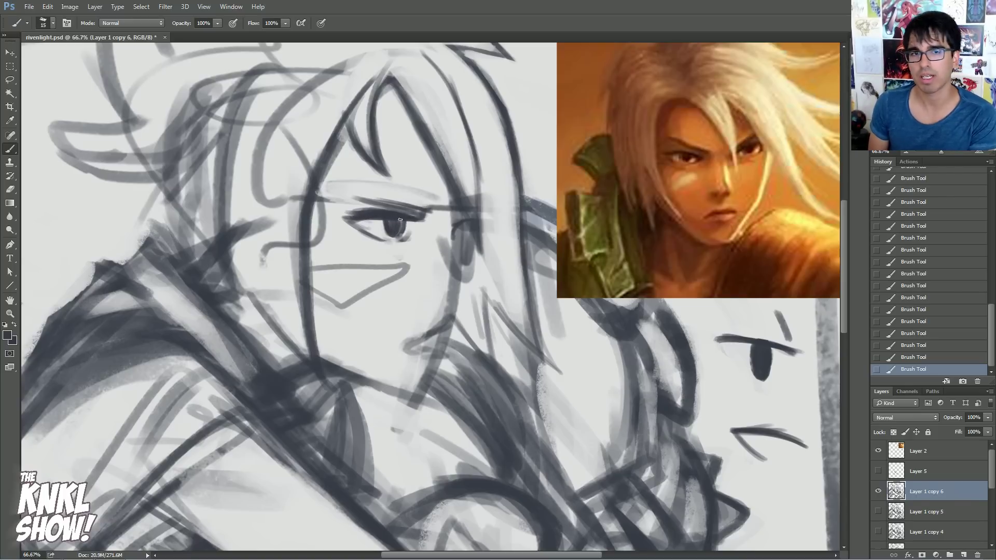
pyautogui.moveTo(385, 228); pyautogui.dragTo(388, 235)
pyautogui.moveTo(384, 232); pyautogui.dragTo(376, 231)
pyautogui.moveTo(381, 228); pyautogui.dragTo(374, 248)
# Erase the remnants of the old brow around the new slanted line above the left eye
pyautogui.press(']')
pyautogui.moveTo(399, 208); pyautogui.dragTo(359, 189)
pyautogui.moveTo(358, 188)
pyautogui.mouseDown()
pyautogui.moveTo(405, 194)
pyautogui.moveTo(371, 186)
pyautogui.mouseUp()
pyautogui.moveTo(378, 183); pyautogui.dragTo(429, 192)
# Erase the rough marks where the right eye sits to clear its interior
pyautogui.press('[')
pyautogui.moveTo(458, 222); pyautogui.dragTo(448, 235)
pyautogui.moveTo(454, 225); pyautogui.dragTo(449, 237)
pyautogui.moveTo(449, 233); pyautogui.dragTo(462, 235)
pyautogui.moveTo(453, 242); pyautogui.dragTo(459, 244)
pyautogui.moveTo(465, 225)
pyautogui.mouseDown()
pyautogui.moveTo(460, 243)
pyautogui.moveTo(448, 241)
pyautogui.moveTo(457, 218)
pyautogui.mouseUp()
# Outline the right eye as a small, narrow almond shape beside the hair strand
pyautogui.press('[')
pyautogui.moveTo(445, 237); pyautogui.dragTo(459, 223)
pyautogui.moveTo(453, 234)
pyautogui.mouseDown()
pyautogui.moveTo(461, 222)
pyautogui.moveTo(456, 229)
pyautogui.mouseUp()
pyautogui.moveTo(452, 239)
pyautogui.mouseDown()
pyautogui.moveTo(464, 222)
pyautogui.moveTo(455, 243)
pyautogui.mouseUp()
pyautogui.moveTo(445, 237)
pyautogui.mouseDown()
pyautogui.moveTo(460, 222)
pyautogui.moveTo(458, 242)
pyautogui.moveTo(465, 220)
pyautogui.mouseUp()
pyautogui.press(']')
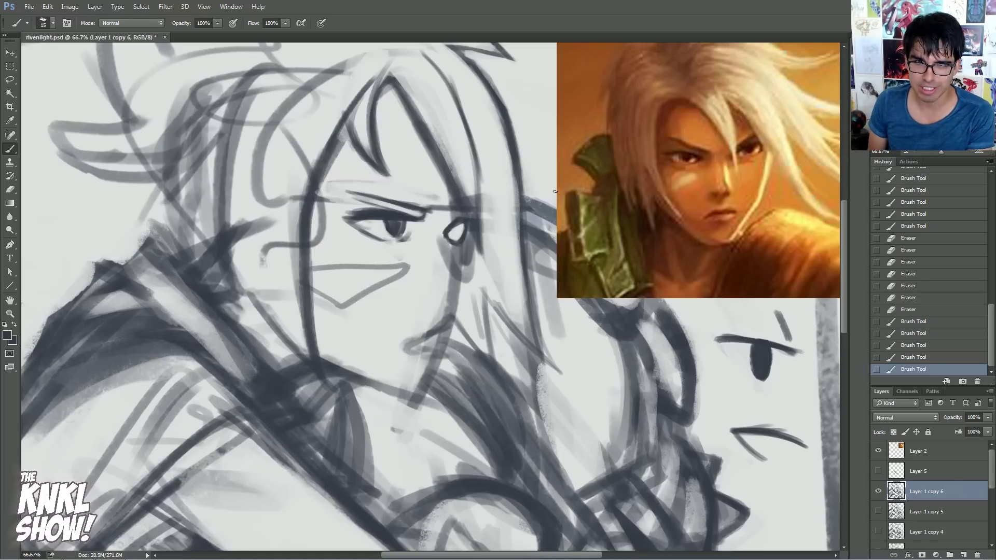
# Paint the iris inside the right eye's outline
pyautogui.click(978, 152)
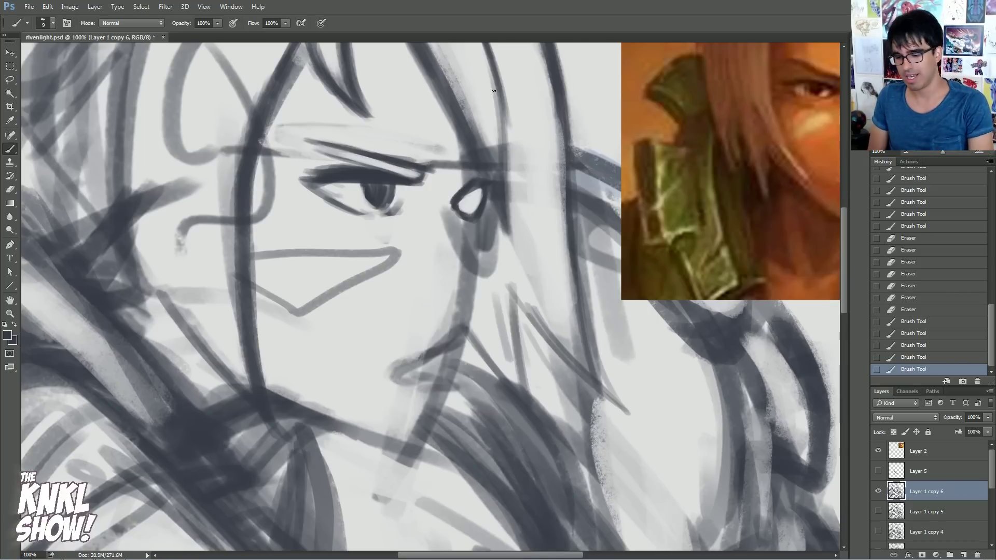
pyautogui.press(']')
pyautogui.press(']')
pyautogui.press(']')
pyautogui.moveTo(469, 205); pyautogui.dragTo(469, 207)
pyautogui.moveTo(470, 195); pyautogui.dragTo(475, 210)
pyautogui.moveTo(467, 198); pyautogui.dragTo(467, 208)
# Shape the right eye's upper lid and short angled brow, clearing the gap between them
pyautogui.moveTo(478, 192)
pyautogui.mouseDown()
pyautogui.moveTo(474, 211)
pyautogui.moveTo(483, 174)
pyautogui.moveTo(454, 183)
pyautogui.mouseUp()
pyautogui.press(']')
pyautogui.press('[')
pyautogui.moveTo(463, 160); pyautogui.dragTo(458, 183)
pyautogui.moveTo(474, 172)
pyautogui.mouseDown()
pyautogui.moveTo(458, 171)
pyautogui.moveTo(484, 165)
pyautogui.mouseUp()
pyautogui.press('e')
pyautogui.moveTo(456, 164)
pyautogui.mouseDown()
pyautogui.moveTo(433, 167)
pyautogui.moveTo(402, 248)
pyautogui.mouseUp()
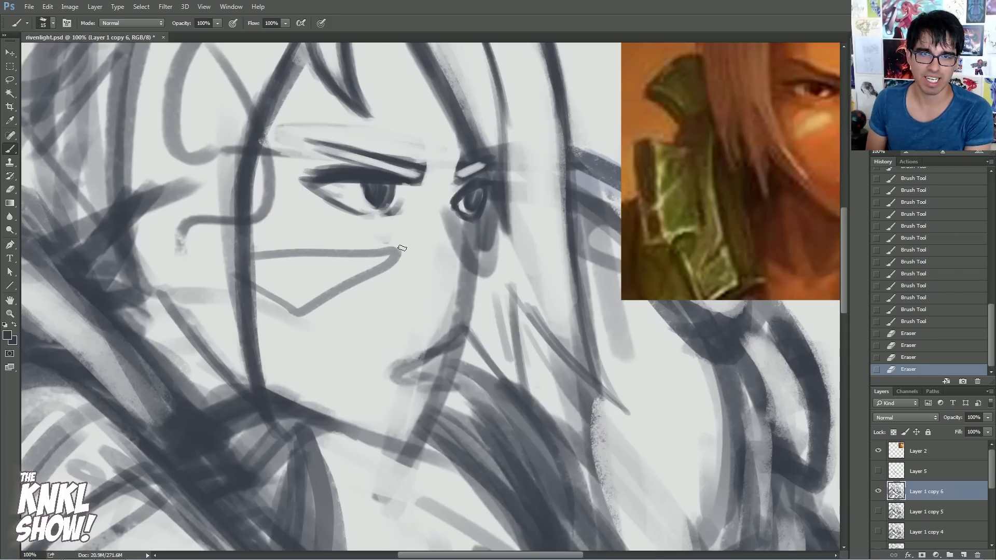
# Touch up both irises and erase the old rough line between the right eye and the nose
pyautogui.moveTo(399, 188); pyautogui.dragTo(401, 192)
pyautogui.moveTo(473, 195); pyautogui.dragTo(477, 201)
pyautogui.moveTo(476, 193); pyautogui.dragTo(480, 205)
pyautogui.moveTo(464, 278); pyautogui.dragTo(449, 228)
pyautogui.moveTo(447, 220); pyautogui.dragTo(461, 279)
pyautogui.moveTo(462, 278); pyautogui.dragTo(453, 223)
pyautogui.hotkey('ctrl', '-')
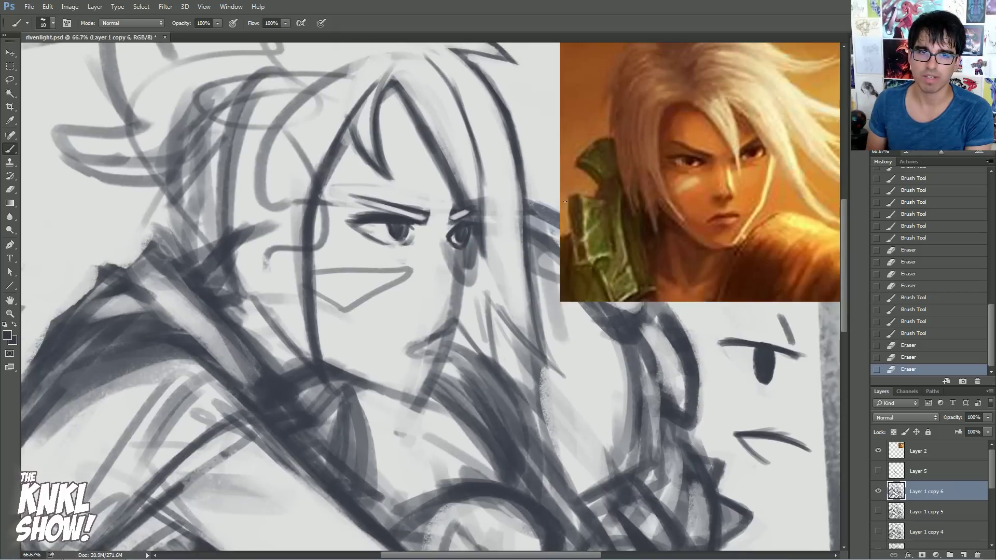
# Rough in the nose bridge and underside below the inner corner of the right eye
pyautogui.moveTo(432, 294); pyautogui.dragTo(449, 296)
pyautogui.moveTo(447, 257); pyautogui.dragTo(465, 279)
pyautogui.moveTo(447, 234)
pyautogui.mouseDown()
pyautogui.moveTo(445, 254)
pyautogui.moveTo(452, 224)
pyautogui.mouseUp()
pyautogui.moveTo(444, 236); pyautogui.dragTo(455, 221)
pyautogui.moveTo(446, 255); pyautogui.dragTo(457, 271)
pyautogui.moveTo(451, 264)
pyautogui.mouseDown()
pyautogui.moveTo(461, 282)
pyautogui.moveTo(424, 302)
pyautogui.moveTo(456, 300)
pyautogui.mouseUp()
# Strengthen the nostril, nose tip and bridge line with a larger brush
pyautogui.press('[')
pyautogui.press(']')
pyautogui.press(']')
pyautogui.moveTo(448, 299); pyautogui.dragTo(468, 287)
pyautogui.moveTo(457, 297)
pyautogui.mouseDown()
pyautogui.moveTo(467, 282)
pyautogui.moveTo(444, 297)
pyautogui.moveTo(456, 281)
pyautogui.mouseUp()
pyautogui.moveTo(456, 279); pyautogui.dragTo(443, 245)
pyautogui.moveTo(445, 256); pyautogui.dragTo(442, 242)
# Redraw the far face contour as a darker line from the right eye down past the nose to the mouth
pyautogui.moveTo(442, 208)
pyautogui.mouseDown()
pyautogui.moveTo(468, 269)
pyautogui.moveTo(472, 252)
pyautogui.mouseUp()
pyautogui.moveTo(471, 251)
pyautogui.mouseDown()
pyautogui.moveTo(471, 269)
pyautogui.moveTo(465, 259)
pyautogui.mouseUp()
pyautogui.moveTo(468, 266); pyautogui.dragTo(470, 272)
pyautogui.moveTo(457, 305); pyautogui.dragTo(453, 315)
pyautogui.moveTo(473, 271); pyautogui.dragTo(465, 291)
pyautogui.press('[')
pyautogui.press('[')
pyautogui.press('[')
pyautogui.moveTo(471, 242); pyautogui.dragTo(474, 251)
pyautogui.moveTo(471, 243); pyautogui.dragTo(475, 257)
pyautogui.moveTo(472, 245)
pyautogui.mouseDown()
pyautogui.moveTo(474, 267)
pyautogui.moveTo(474, 256)
pyautogui.mouseUp()
pyautogui.moveTo(472, 248); pyautogui.dragTo(473, 269)
pyautogui.moveTo(471, 251); pyautogui.dragTo(459, 316)
pyautogui.moveTo(470, 249); pyautogui.dragTo(456, 332)
pyautogui.moveTo(476, 264); pyautogui.dragTo(456, 330)
pyautogui.moveTo(469, 275); pyautogui.dragTo(459, 309)
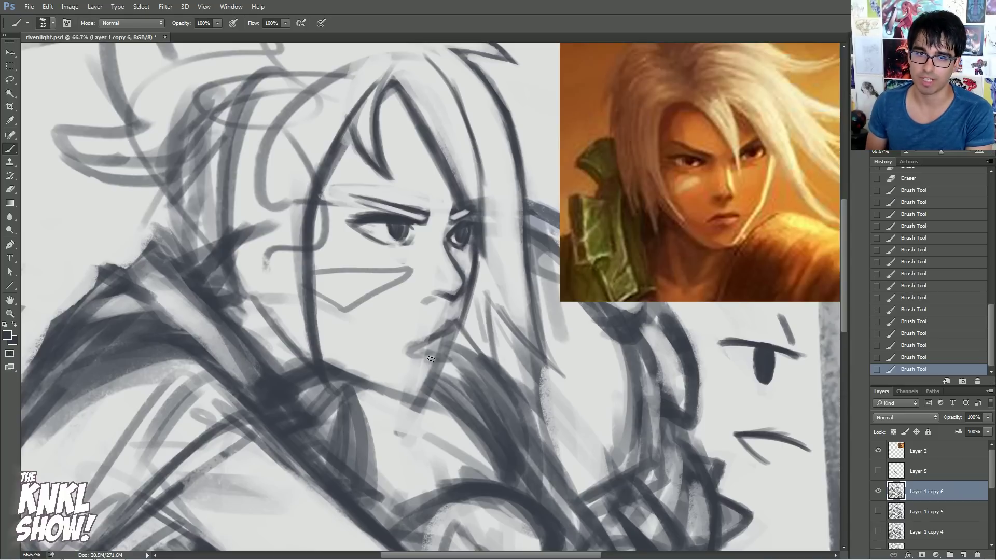
# Compare the reworked face on Layer 1 copy 6 with the earlier version on Layer 1 copy 5
pyautogui.click(879, 491)
pyautogui.click(878, 511)
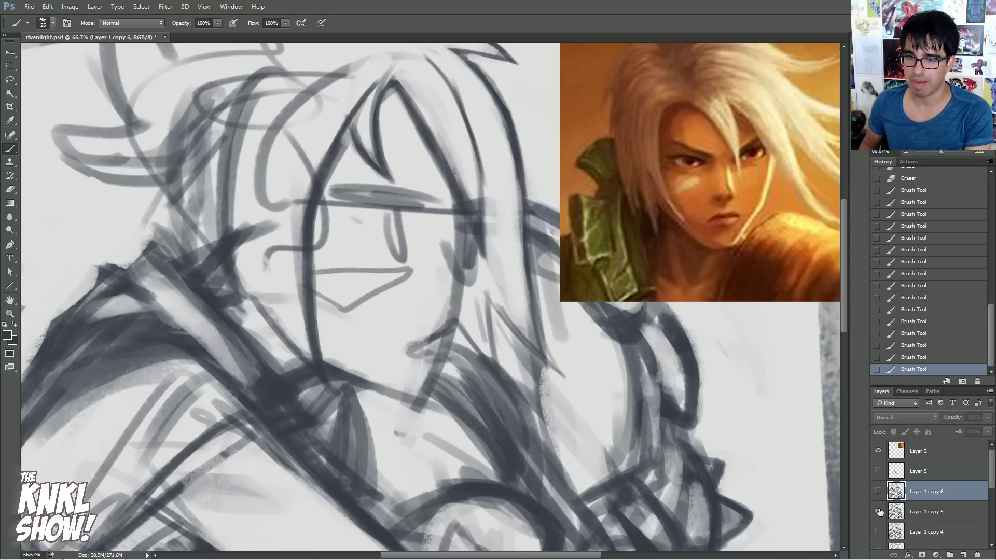
pyautogui.click(878, 511)
pyautogui.click(878, 491)
# Clean up the nose tip and the contour beside it
pyautogui.moveTo(452, 307)
pyautogui.mouseDown()
pyautogui.moveTo(438, 294)
pyautogui.moveTo(419, 302)
pyautogui.moveTo(463, 292)
pyautogui.mouseUp()
pyautogui.press(']')
pyautogui.moveTo(454, 298); pyautogui.dragTo(467, 285)
pyautogui.moveTo(465, 271); pyautogui.dragTo(464, 290)
# Lighten the irises and clean the inner corners of both eyes with a small eraser
pyautogui.press('[')
pyautogui.press('[')
pyautogui.press(']')
pyautogui.moveTo(447, 243); pyautogui.dragTo(446, 228)
pyautogui.moveTo(454, 223)
pyautogui.mouseDown()
pyautogui.moveTo(446, 240)
pyautogui.moveTo(463, 224)
pyautogui.moveTo(481, 232)
pyautogui.moveTo(451, 236)
pyautogui.mouseUp()
pyautogui.press('[')
pyautogui.moveTo(454, 234)
pyautogui.mouseDown()
pyautogui.moveTo(403, 235)
pyautogui.moveTo(465, 231)
pyautogui.moveTo(471, 221)
pyautogui.mouseUp()
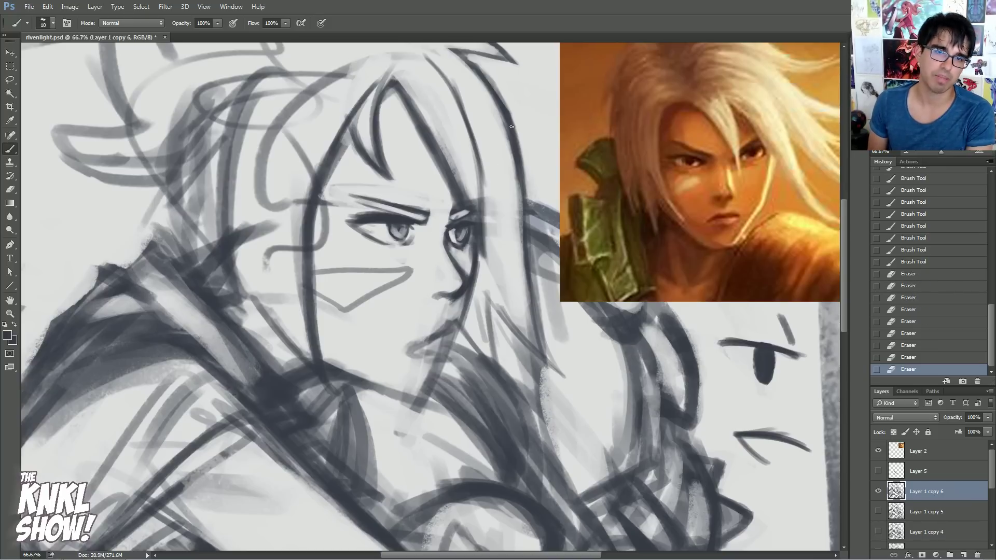
pyautogui.moveTo(410, 242); pyautogui.dragTo(416, 239)
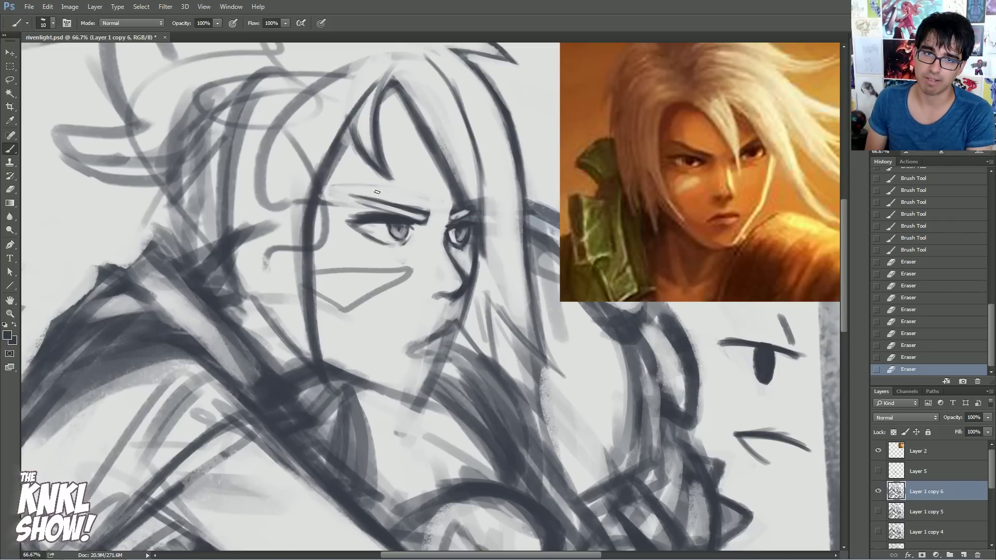
# Erase the faint old brow above the left eye and the stray marks around the nose bridge and nostril
pyautogui.moveTo(431, 205); pyautogui.dragTo(348, 182)
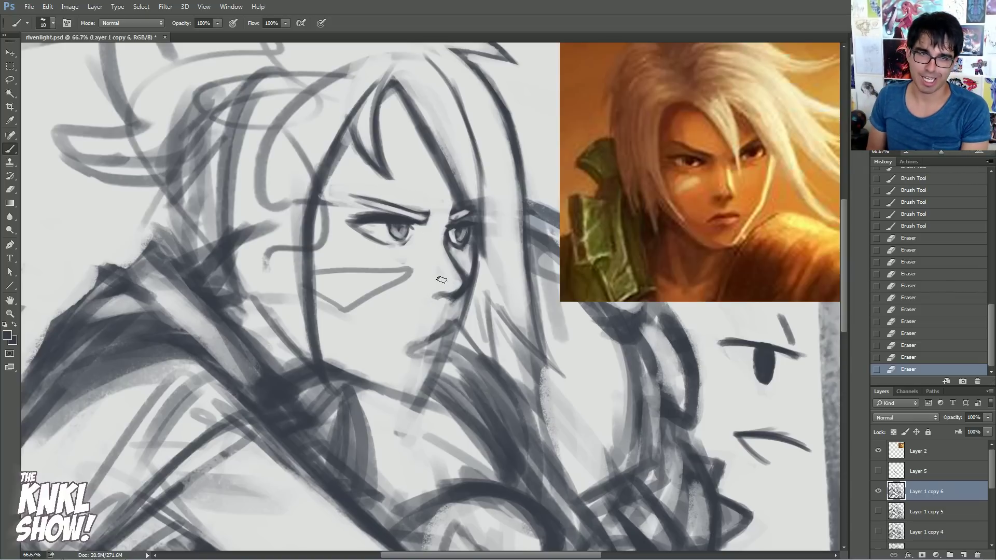
pyautogui.moveTo(446, 248)
pyautogui.mouseDown()
pyautogui.moveTo(452, 270)
pyautogui.moveTo(448, 257)
pyautogui.mouseUp()
pyautogui.moveTo(445, 239)
pyautogui.mouseDown()
pyautogui.moveTo(443, 258)
pyautogui.moveTo(441, 248)
pyautogui.mouseUp()
pyautogui.moveTo(440, 241); pyautogui.dragTo(439, 231)
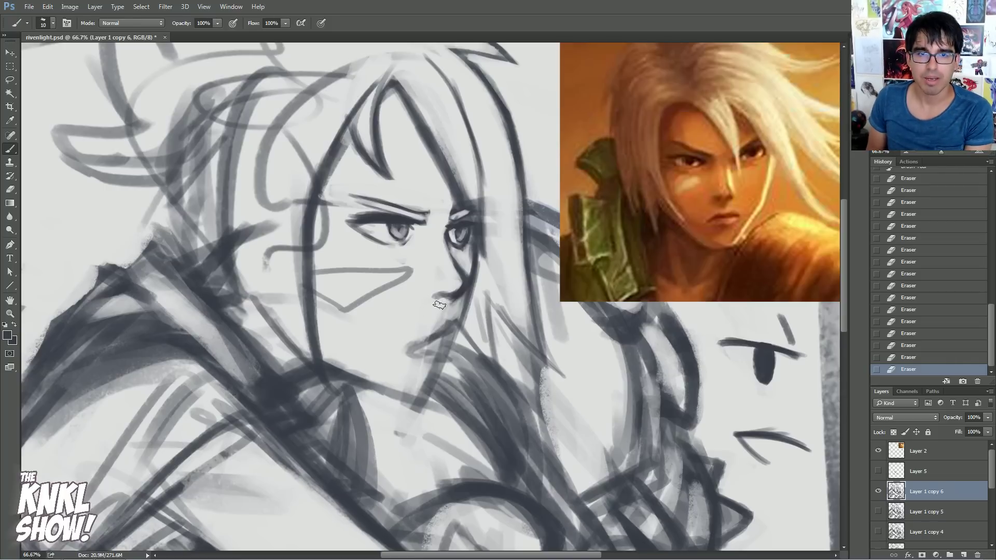
pyautogui.moveTo(431, 302); pyautogui.dragTo(450, 301)
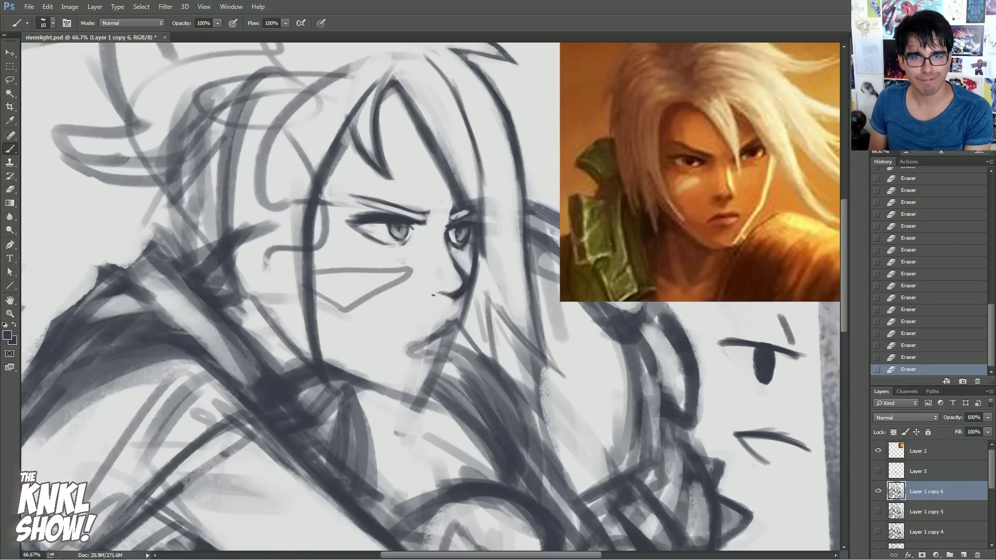
# Darken the shadow under the nose and draw a small right-pointing arrow beside the hair with a 35 px brush
pyautogui.moveTo(437, 294); pyautogui.dragTo(461, 285)
pyautogui.press(']')
pyautogui.press(']')
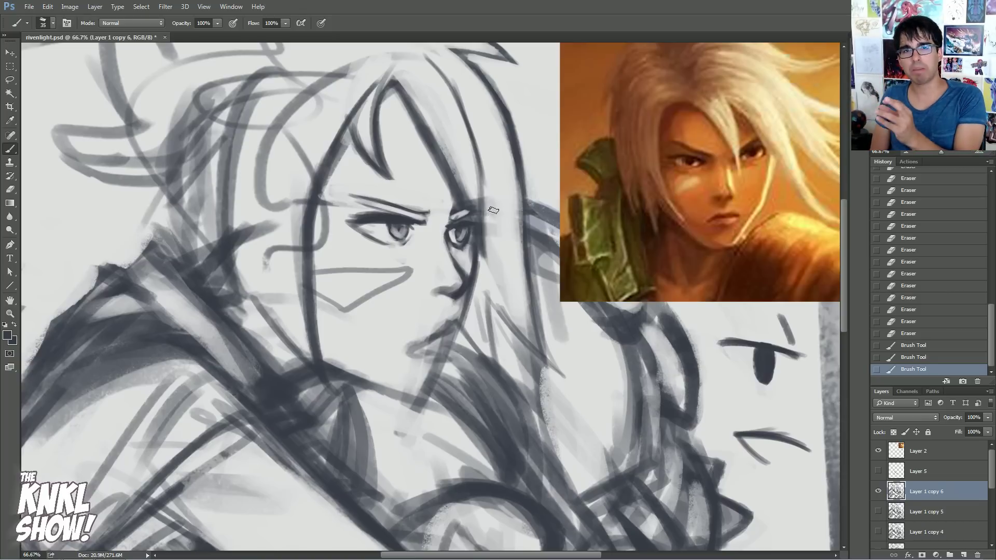
pyautogui.moveTo(498, 152)
pyautogui.mouseDown()
pyautogui.moveTo(535, 162)
pyautogui.moveTo(539, 152)
pyautogui.mouseUp()
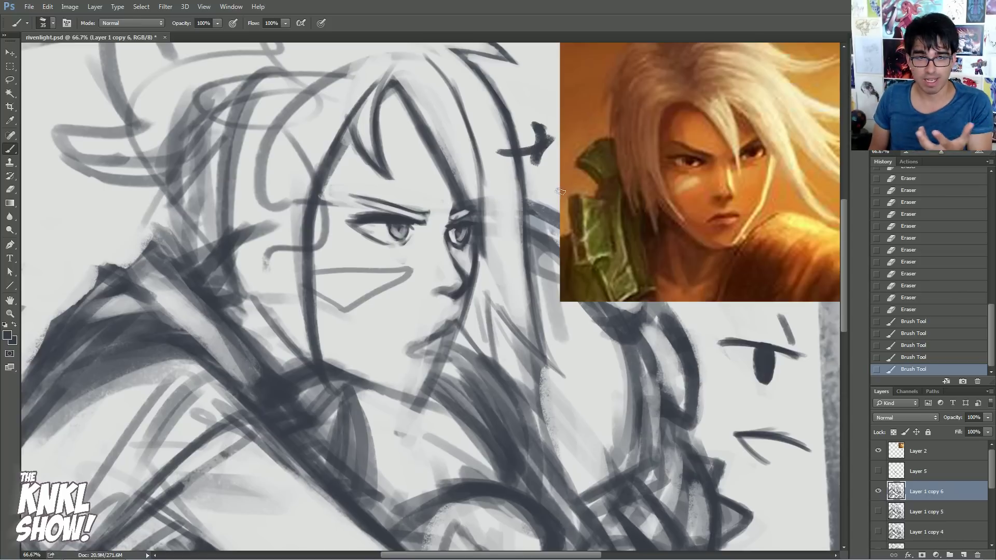
# Compare the reworked face on Layer 1 copy 6 with the original rough sketch on Layer 1 copy 4
pyautogui.click(878, 491)
pyautogui.click(877, 531)
pyautogui.click(876, 532)
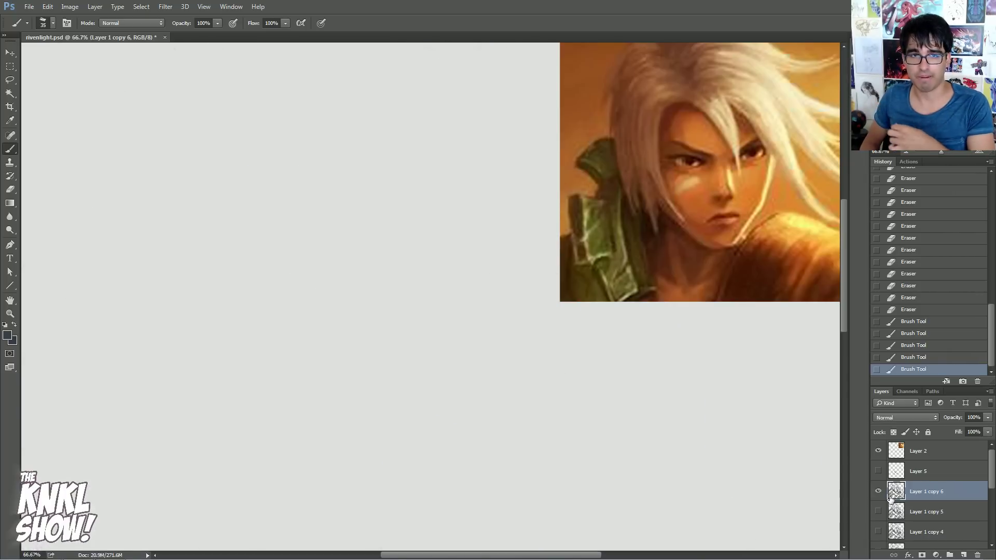
pyautogui.click(878, 491)
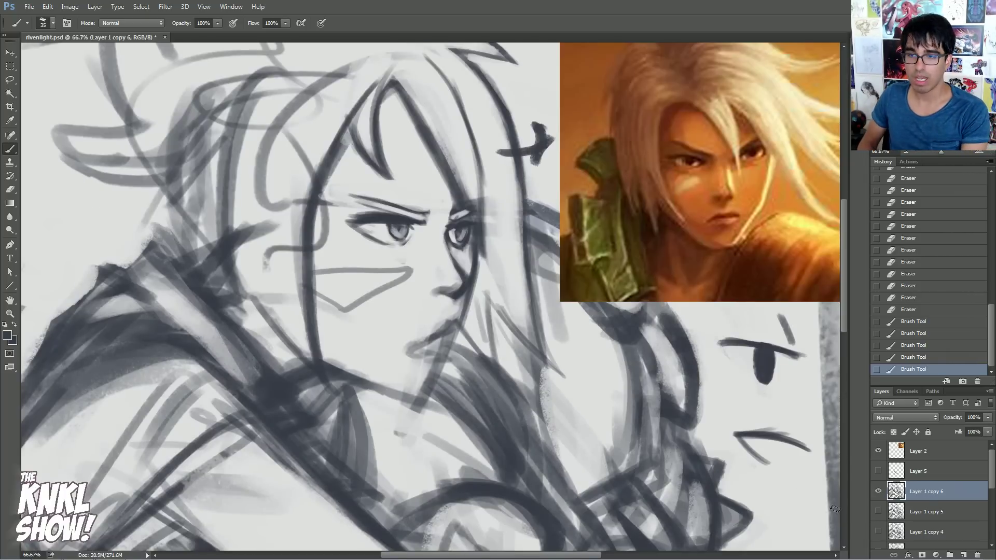
pyautogui.click(878, 491)
pyautogui.click(876, 532)
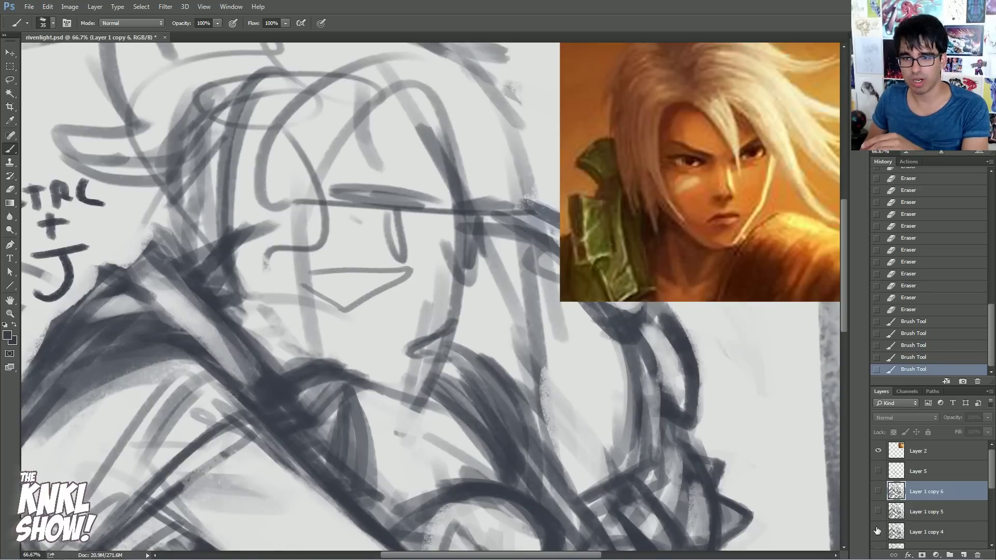
pyautogui.click(876, 531)
pyautogui.click(877, 491)
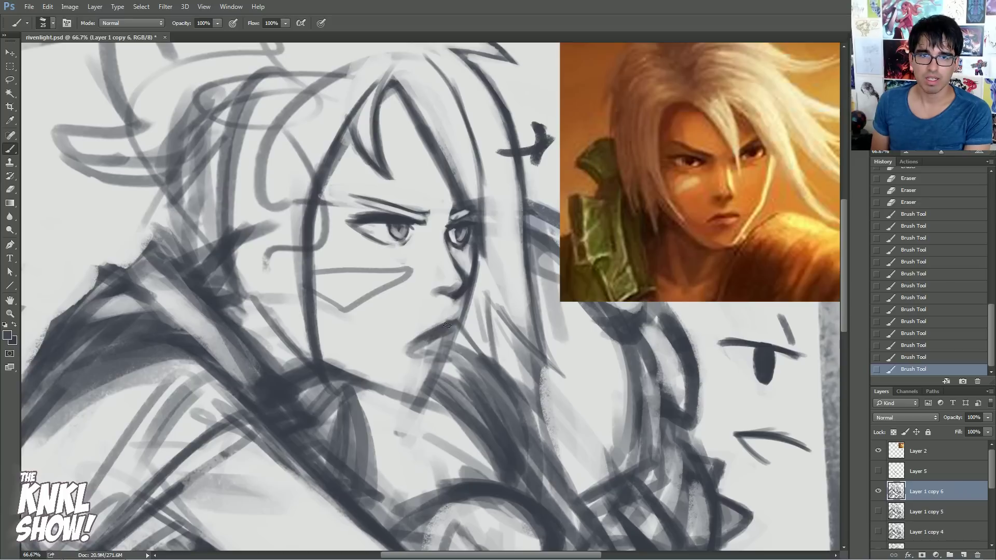
# Reshape the mouth into a thin downturned line and erase the old lower-lip strokes beneath it
pyautogui.moveTo(429, 335)
pyautogui.mouseDown()
pyautogui.moveTo(409, 352)
pyautogui.moveTo(458, 333)
pyautogui.moveTo(442, 315)
pyautogui.moveTo(455, 305)
pyautogui.moveTo(433, 358)
pyautogui.mouseUp()
pyautogui.moveTo(447, 339); pyautogui.dragTo(414, 357)
pyautogui.moveTo(439, 344); pyautogui.dragTo(446, 340)
pyautogui.moveTo(446, 340); pyautogui.dragTo(455, 335)
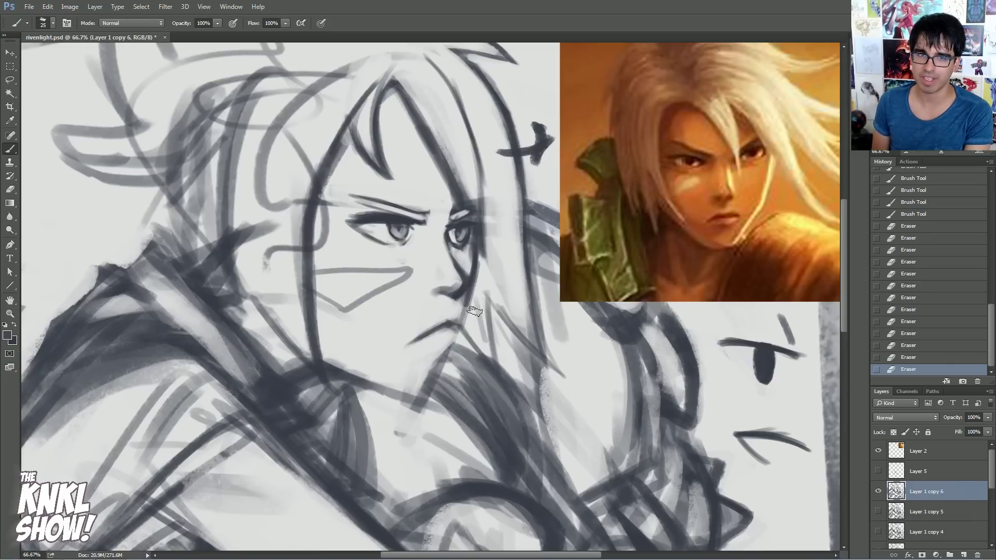
pyautogui.moveTo(450, 340)
pyautogui.mouseDown()
pyautogui.moveTo(426, 368)
pyautogui.moveTo(443, 337)
pyautogui.mouseUp()
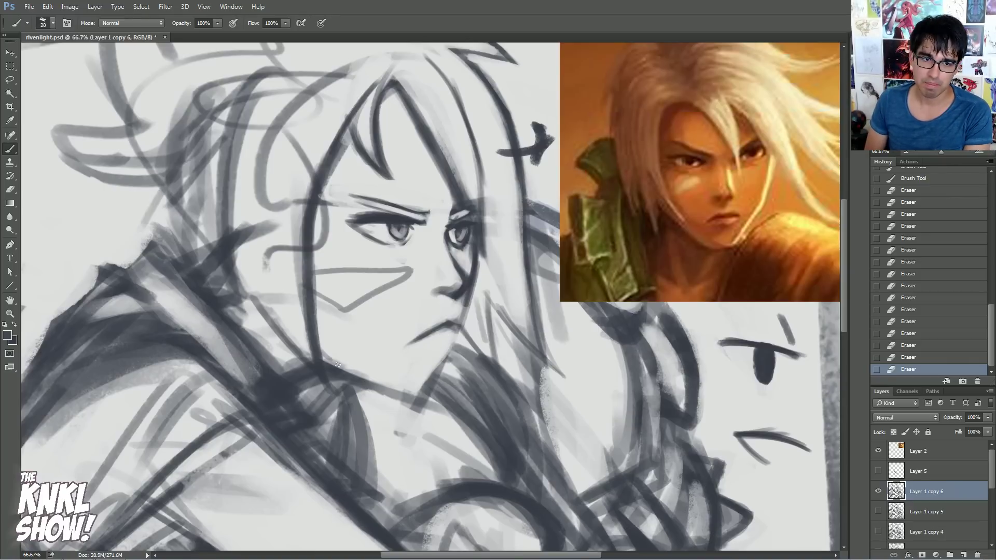
# Redraw the jawline from the front hair strand to the chin and continue the face contour up towards the nose
pyautogui.moveTo(321, 358); pyautogui.dragTo(383, 380)
pyautogui.moveTo(323, 357); pyautogui.dragTo(412, 396)
pyautogui.moveTo(358, 373); pyautogui.dragTo(393, 381)
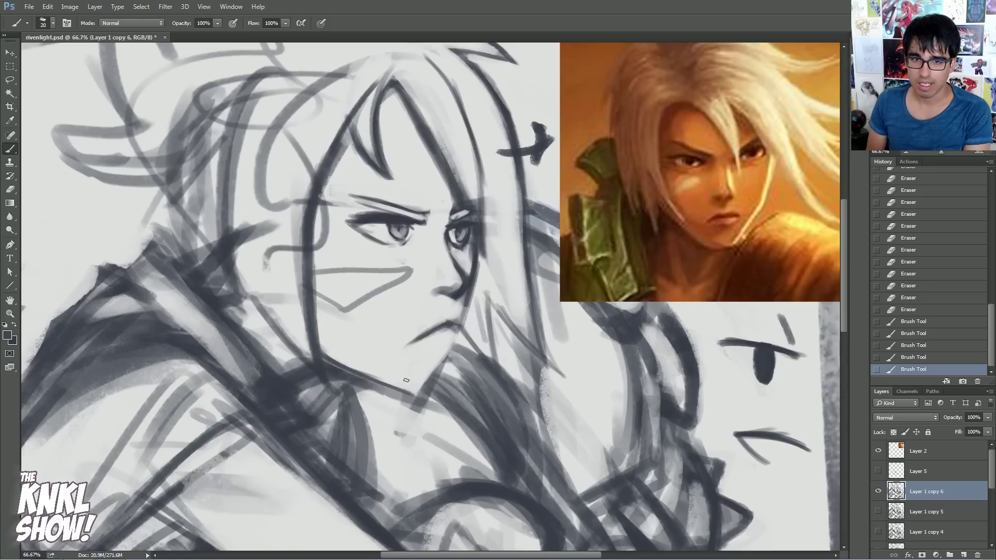
pyautogui.moveTo(438, 379)
pyautogui.mouseDown()
pyautogui.moveTo(433, 360)
pyautogui.moveTo(429, 385)
pyautogui.moveTo(441, 343)
pyautogui.moveTo(449, 350)
pyautogui.moveTo(462, 328)
pyautogui.mouseUp()
pyautogui.press('[')
pyautogui.moveTo(471, 309); pyautogui.dragTo(460, 329)
pyautogui.moveTo(474, 291); pyautogui.dragTo(462, 326)
pyautogui.moveTo(473, 297); pyautogui.dragTo(465, 317)
# Clean up the mouth line and the skin between the mouth, the nose and the face contour
pyautogui.moveTo(470, 307)
pyautogui.mouseDown()
pyautogui.moveTo(461, 328)
pyautogui.moveTo(417, 344)
pyautogui.mouseUp()
pyautogui.moveTo(434, 337)
pyautogui.mouseDown()
pyautogui.moveTo(414, 348)
pyautogui.moveTo(448, 331)
pyautogui.mouseUp()
pyautogui.moveTo(440, 321)
pyautogui.mouseDown()
pyautogui.moveTo(455, 318)
pyautogui.moveTo(446, 315)
pyautogui.mouseUp()
pyautogui.moveTo(462, 303); pyautogui.dragTo(452, 332)
pyautogui.moveTo(457, 320); pyautogui.dragTo(453, 333)
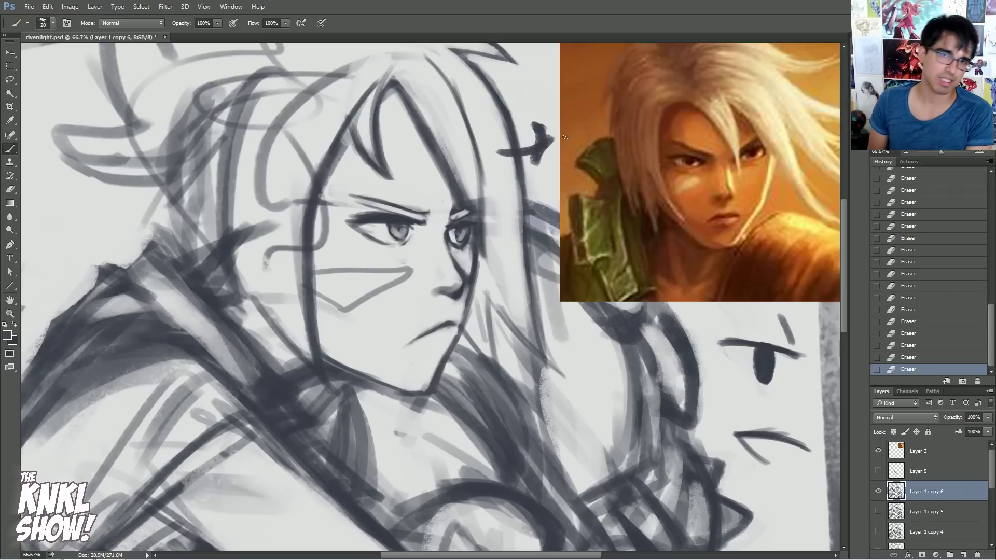
# Select the rough head on Layer 1 copy 4 with a rectangular marquee, with Layer 1 copy 6 and the reference portrait hidden
pyautogui.hotkey('ctrl', '-')
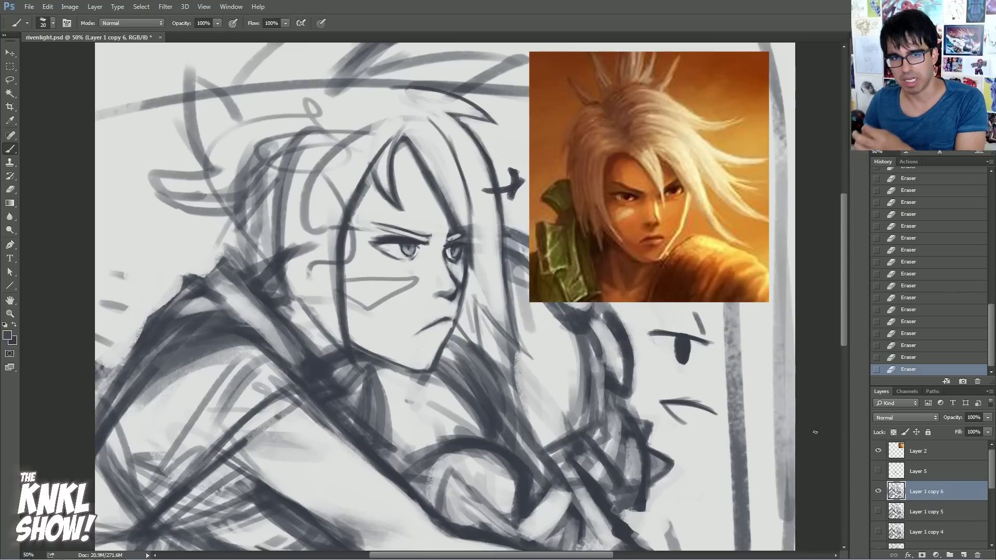
pyautogui.click(878, 492)
pyautogui.click(877, 527)
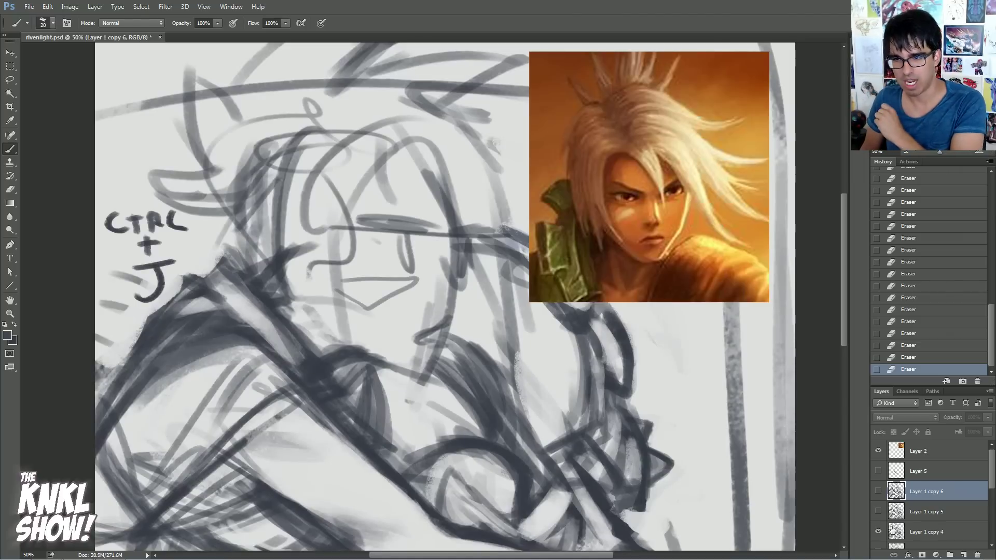
pyautogui.click(890, 528)
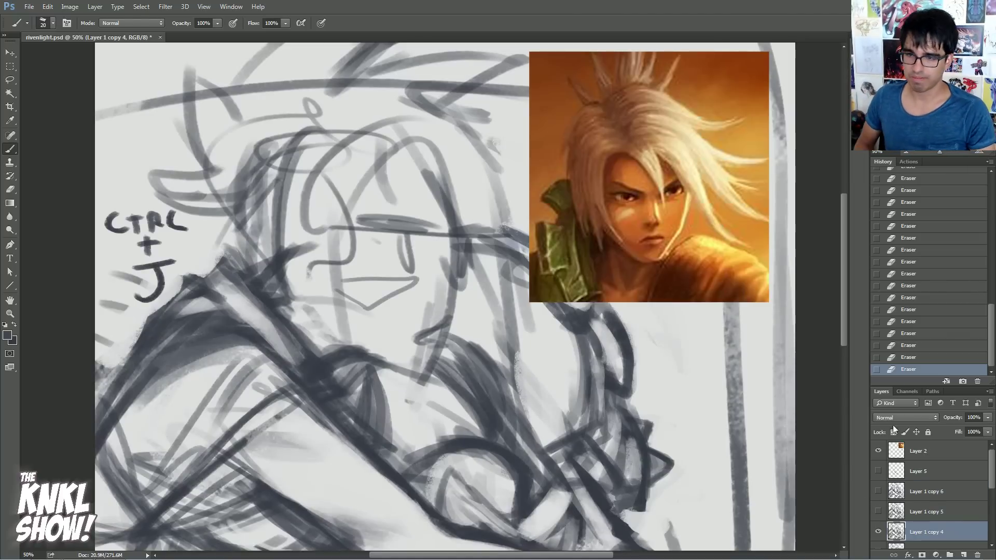
pyautogui.click(879, 451)
pyautogui.press('m')
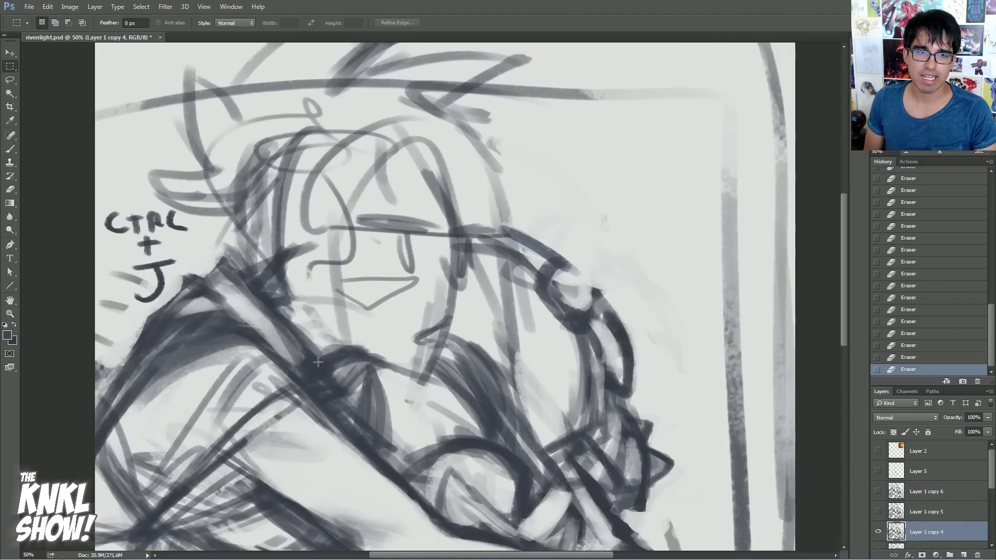
pyautogui.moveTo(278, 395); pyautogui.dragTo(507, 113)
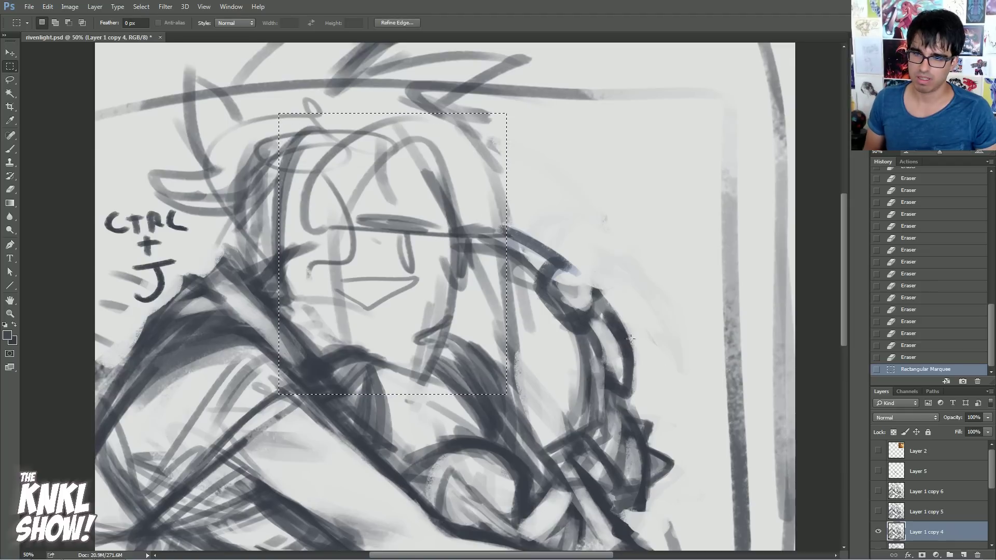
# Show Layer 1 copy 6 again, paste the copied rough head above it and place the copy beside the reworked face
pyautogui.click(879, 531)
pyautogui.click(878, 491)
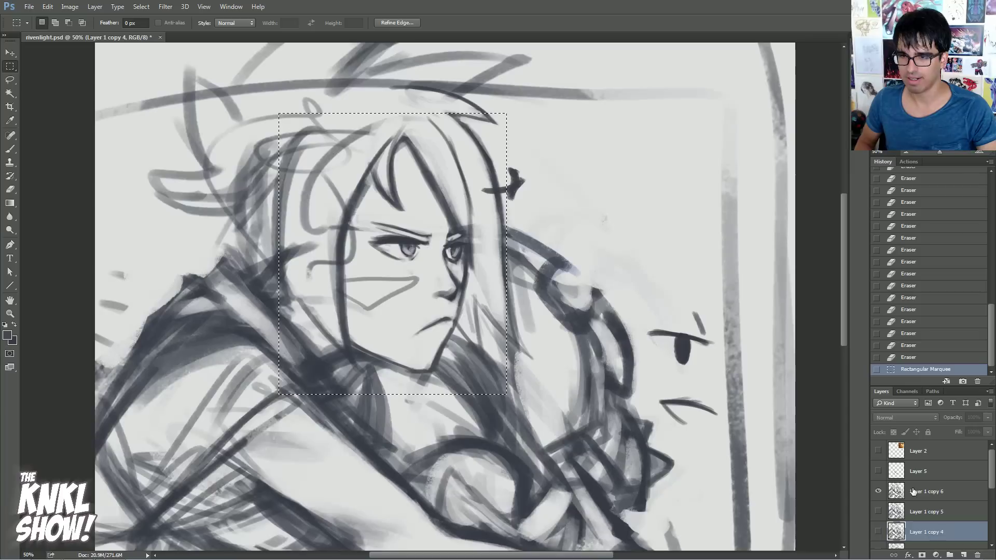
pyautogui.click(913, 491)
pyautogui.hotkey('ctrl', 'c')
pyautogui.hotkey('ctrl', 'v')
pyautogui.click(10, 52)
pyautogui.moveTo(408, 298); pyautogui.dragTo(711, 232)
# Erase the small arrow next to the hair on Layer 1 copy 6 and undo the last brush stroke
pyautogui.click(923, 512)
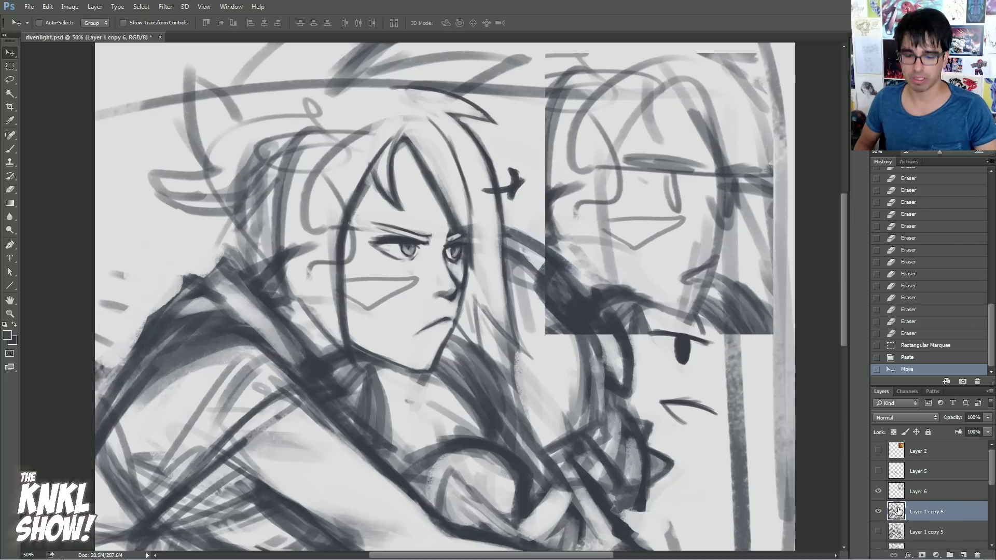
pyautogui.press('b')
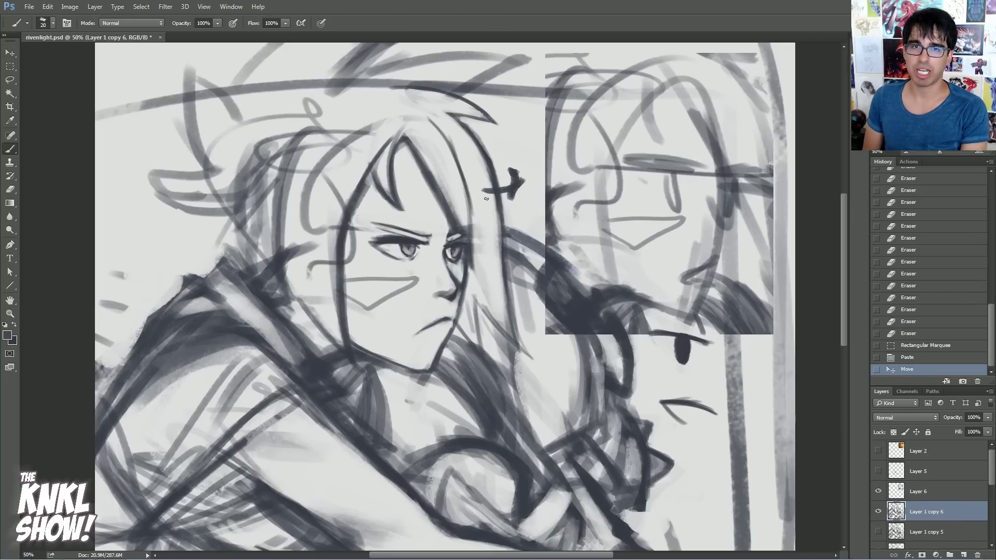
pyautogui.moveTo(489, 173); pyautogui.dragTo(494, 182)
pyautogui.moveTo(503, 182)
pyautogui.mouseDown()
pyautogui.moveTo(525, 191)
pyautogui.moveTo(487, 202)
pyautogui.moveTo(477, 163)
pyautogui.moveTo(472, 209)
pyautogui.mouseUp()
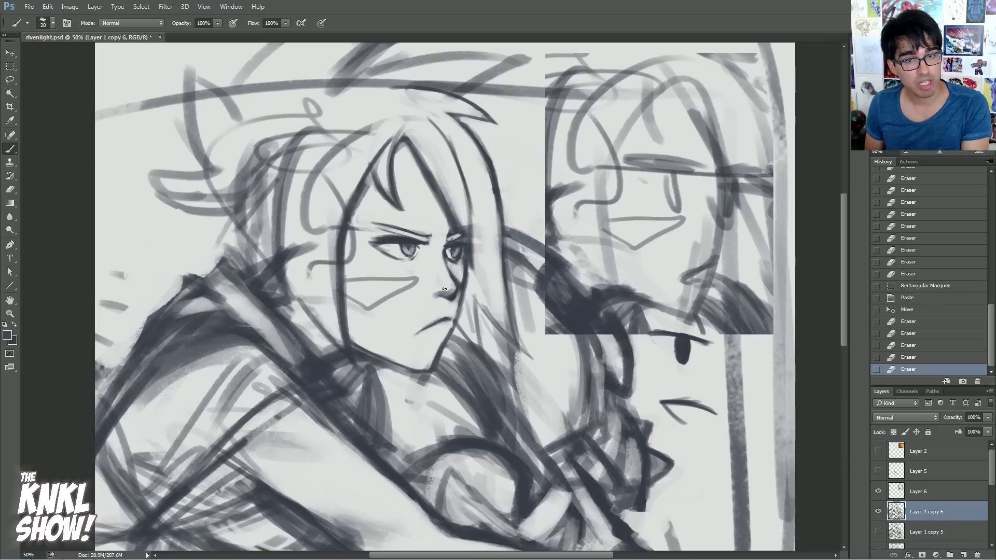
pyautogui.moveTo(496, 322); pyautogui.dragTo(463, 346)
pyautogui.hotkey('ctrl', 'z')
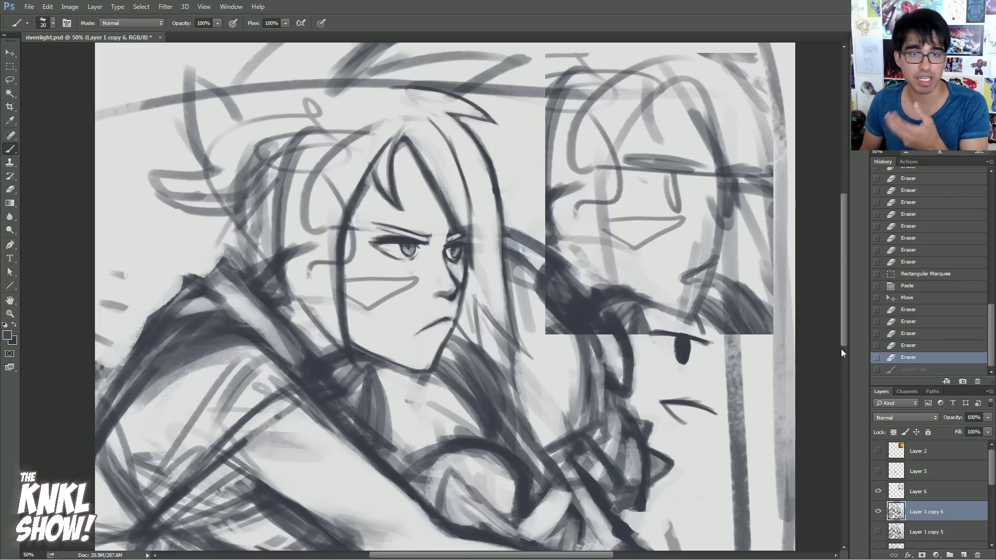
# Draw red ovals around both heads to compare their proportions, and remove them by stepping back in the history
pyautogui.click(7, 337)
pyautogui.click(787, 158)
pyautogui.click(824, 146)
pyautogui.click(920, 131)
pyautogui.moveTo(292, 270); pyautogui.dragTo(306, 352)
pyautogui.moveTo(632, 345)
pyautogui.mouseDown()
pyautogui.moveTo(689, 351)
pyautogui.moveTo(597, 332)
pyautogui.mouseUp()
pyautogui.click(687, 271)
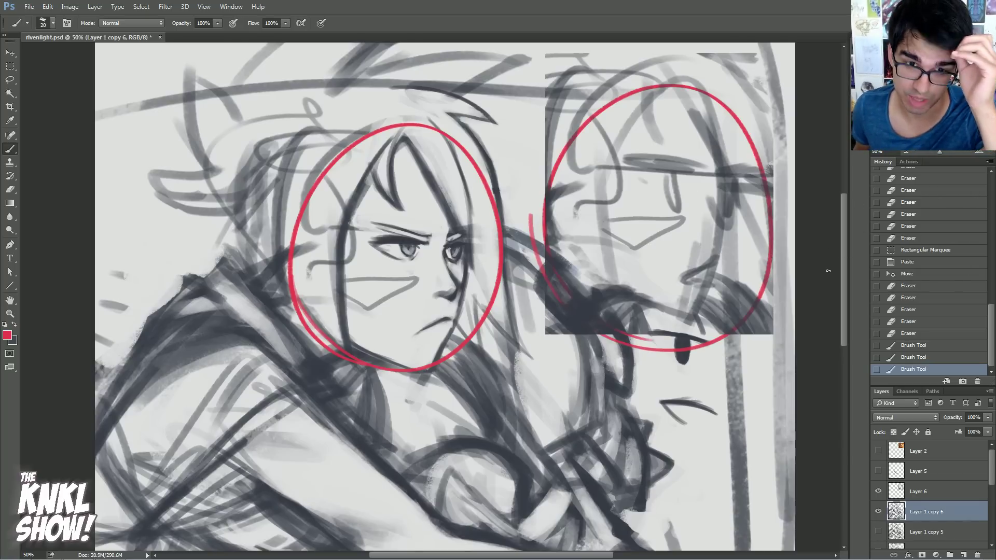
pyautogui.click(908, 284)
pyautogui.click(903, 356)
pyautogui.click(907, 333)
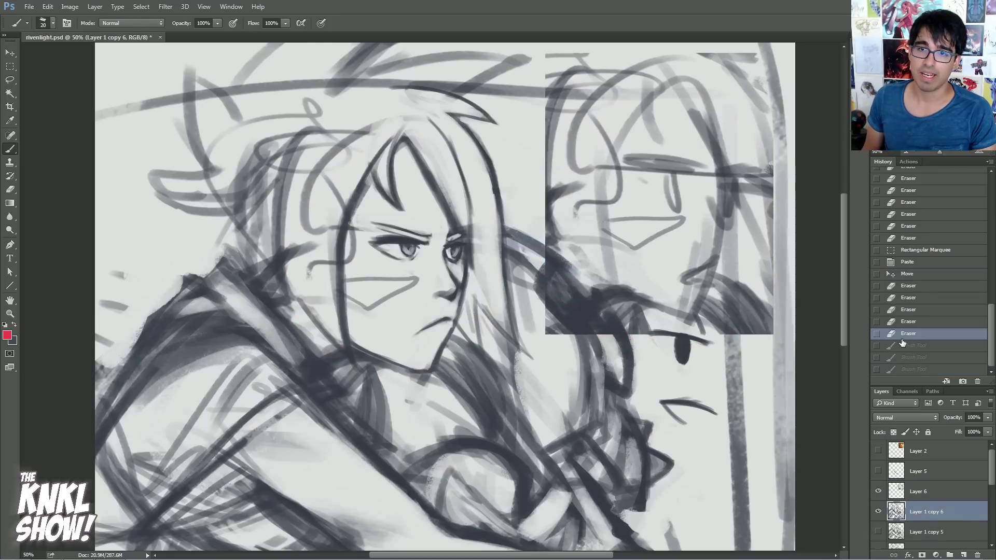
# Duplicate Layer 1 copy 6 as a fresh working copy of the sketch
pyautogui.click(878, 512)
pyautogui.click(877, 512)
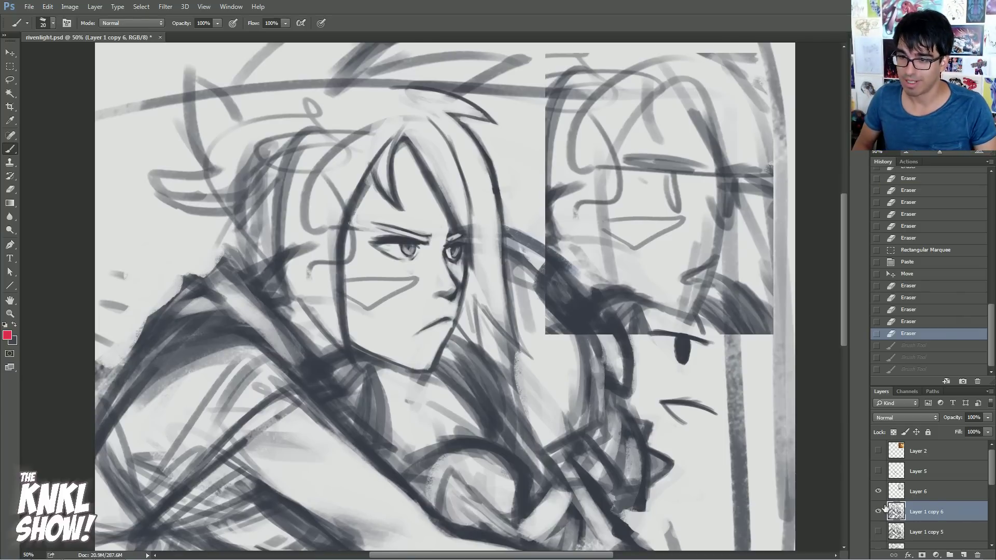
pyautogui.hotkey('ctrl', '+')
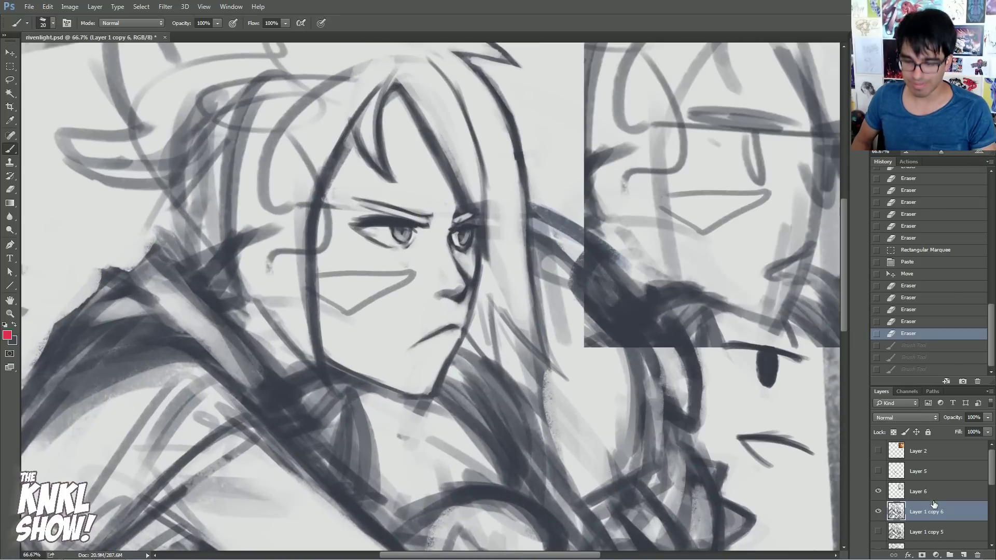
pyautogui.hotkey('ctrl', 'j')
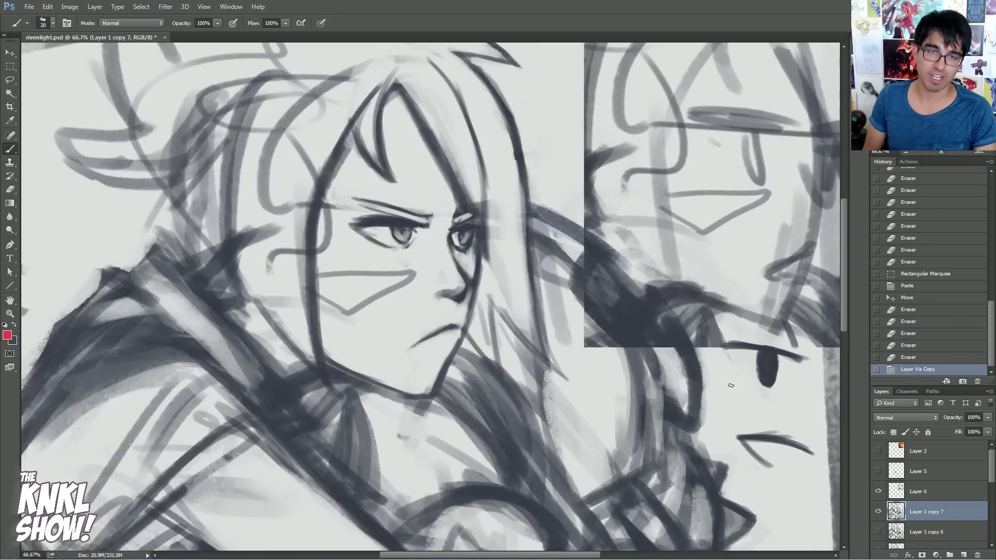
# Strengthen the upper eyelid lines and shade the tops of the eyes on Layer 1 copy 7 with the sampled dark line colour
pyautogui.keyDown('alt'); pyautogui.click(398, 219); pyautogui.keyUp('alt')
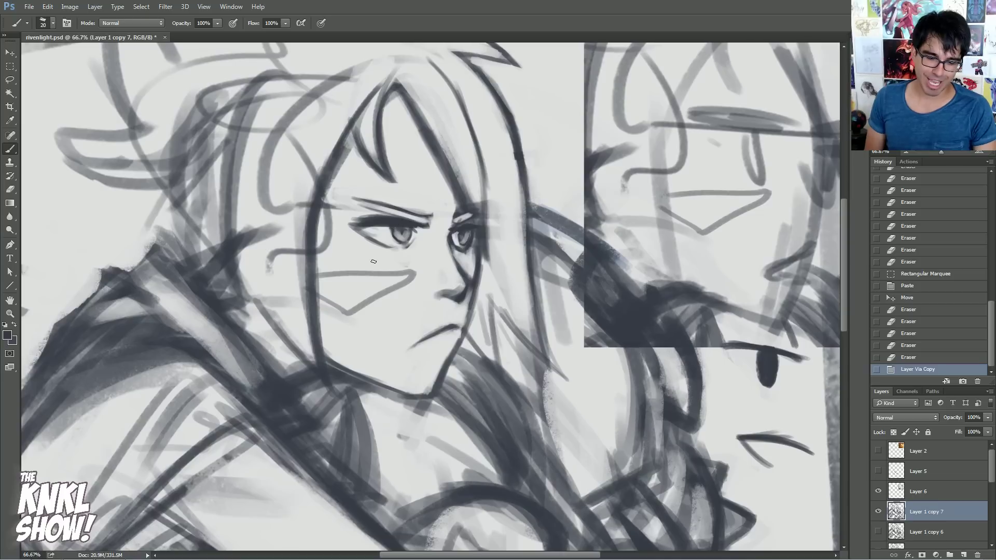
pyautogui.moveTo(387, 226); pyautogui.dragTo(381, 229)
pyautogui.moveTo(388, 227); pyautogui.dragTo(391, 230)
pyautogui.moveTo(393, 230); pyautogui.dragTo(399, 231)
pyautogui.moveTo(400, 231); pyautogui.dragTo(381, 227)
pyautogui.moveTo(452, 222); pyautogui.dragTo(473, 218)
pyautogui.moveTo(392, 222); pyautogui.dragTo(421, 220)
pyautogui.moveTo(395, 219); pyautogui.dragTo(388, 222)
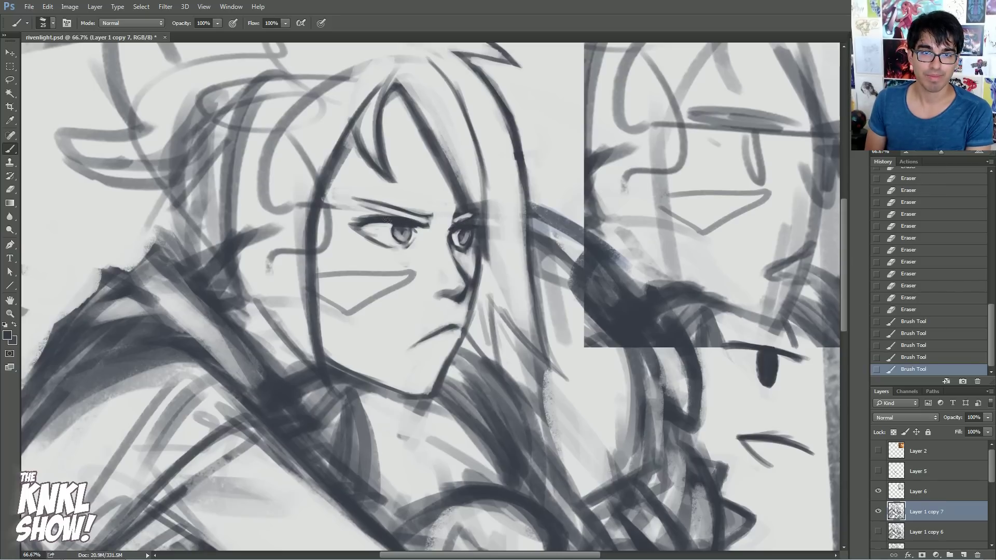
# Compare the darkened eyes on Layer 1 copy 7 with the previous version on Layer 1 copy 6
pyautogui.moveTo(456, 223); pyautogui.dragTo(467, 270)
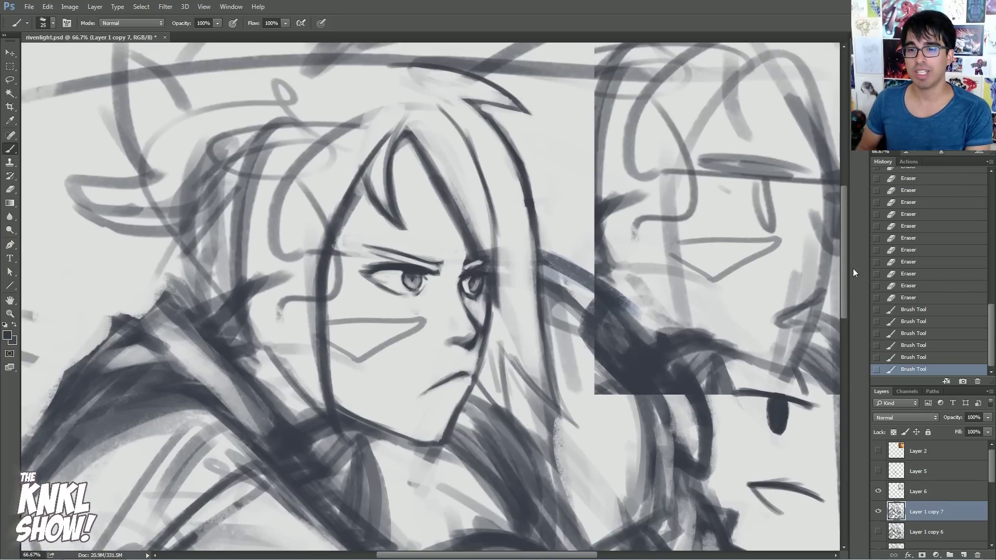
pyautogui.click(878, 518)
pyautogui.click(878, 532)
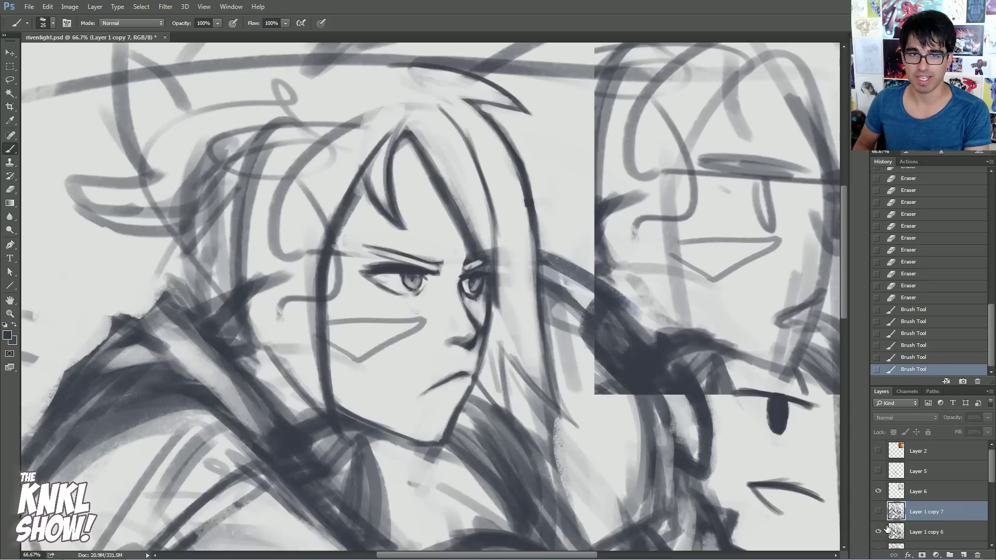
pyautogui.click(879, 530)
pyautogui.click(878, 512)
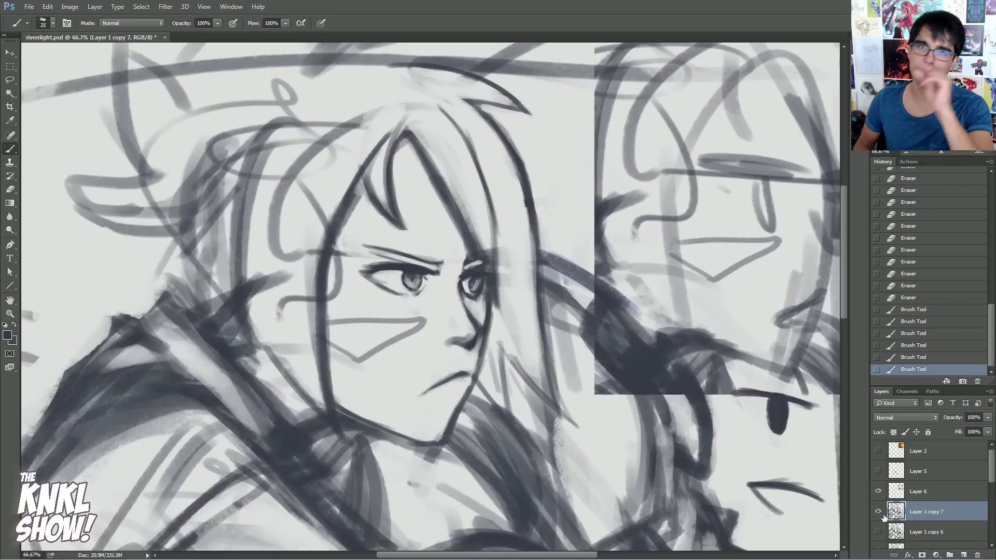
pyautogui.click(878, 514)
pyautogui.click(878, 531)
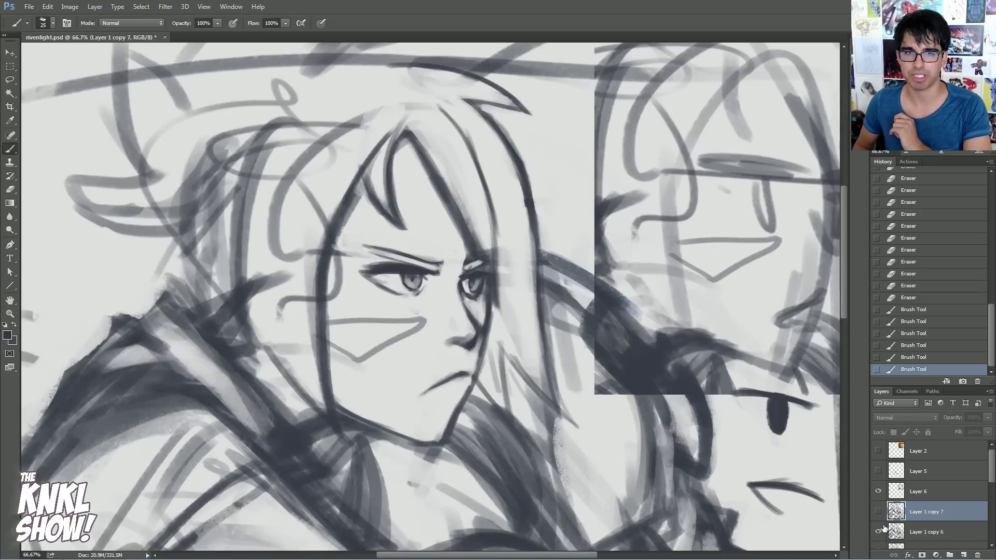
pyautogui.click(878, 532)
pyautogui.click(878, 512)
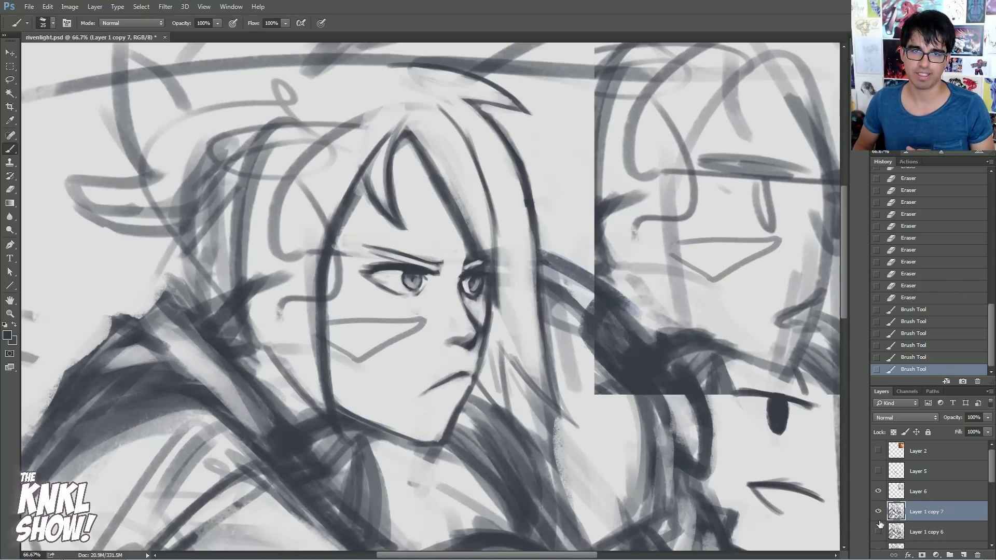
# Add a layer filled with the light background colour beneath Layer 1 copy 7 and group the two layers
pyautogui.click(919, 531)
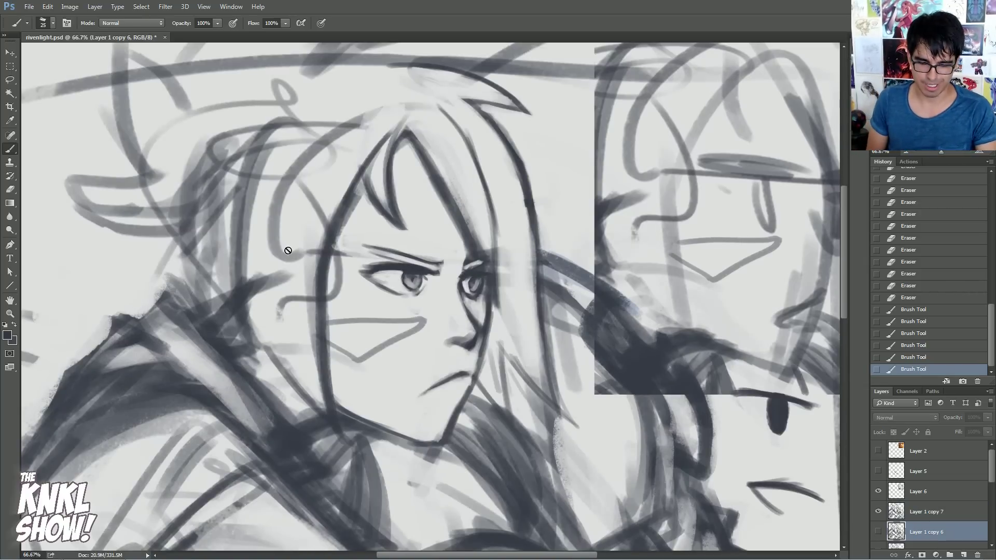
pyautogui.moveTo(988, 471); pyautogui.dragTo(988, 486)
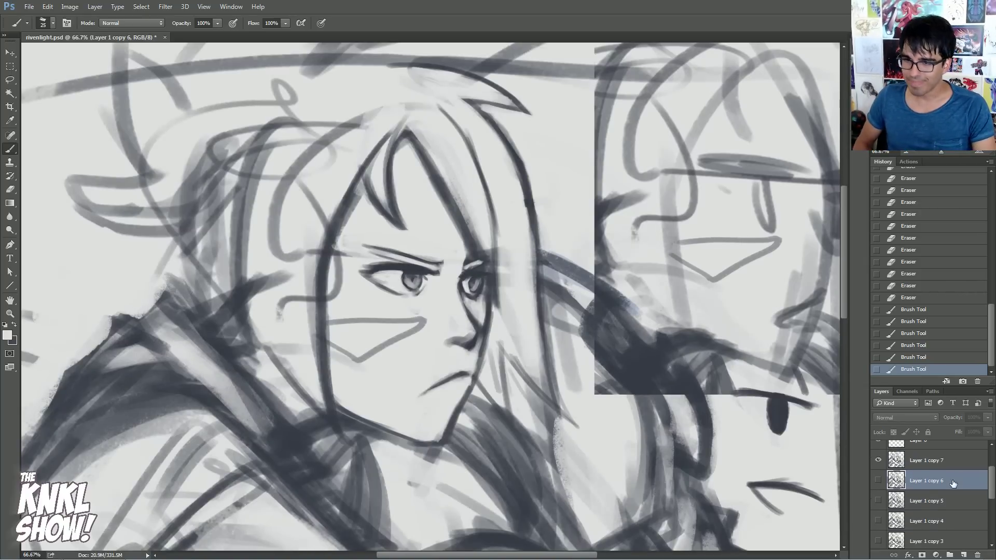
pyautogui.hotkey('ctrl', 'shift', 'alt', 'n')
pyautogui.hotkey('alt', 'BackSpace')
pyautogui.keyDown('ctrl'); pyautogui.click(915, 462); pyautogui.keyUp('ctrl')
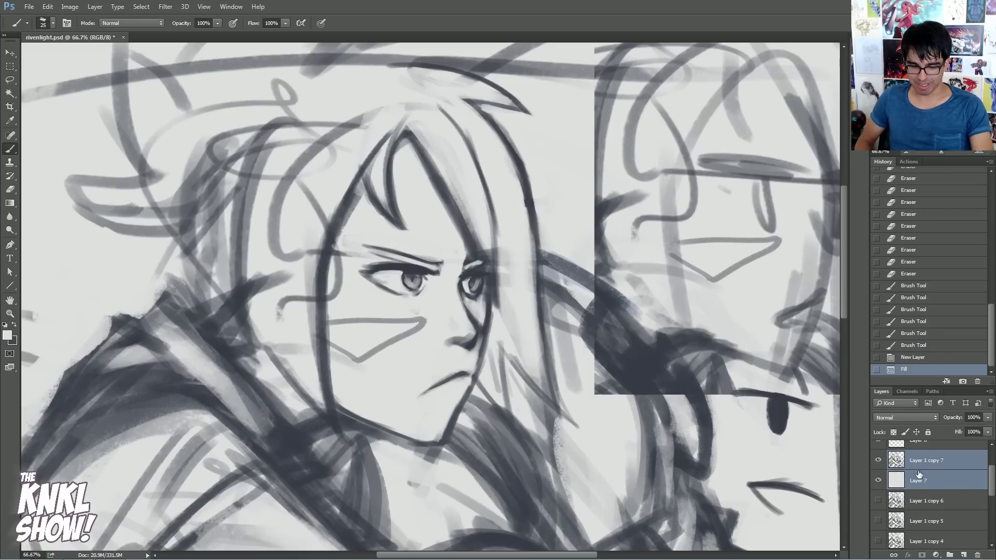
pyautogui.hotkey('ctrl', 'g')
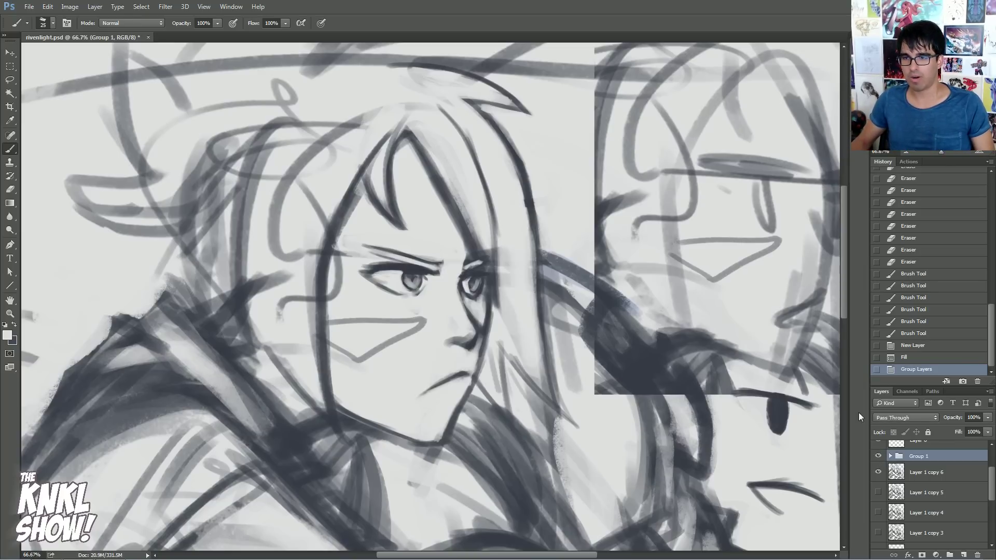
# Compare the eyes with and without Group 1 shown over Layer 1 copy 6
pyautogui.click(878, 457)
pyautogui.click(879, 456)
pyautogui.click(878, 457)
pyautogui.click(879, 457)
pyautogui.click(878, 456)
pyautogui.click(879, 457)
pyautogui.click(879, 457)
pyautogui.click(878, 457)
pyautogui.click(879, 456)
pyautogui.click(878, 457)
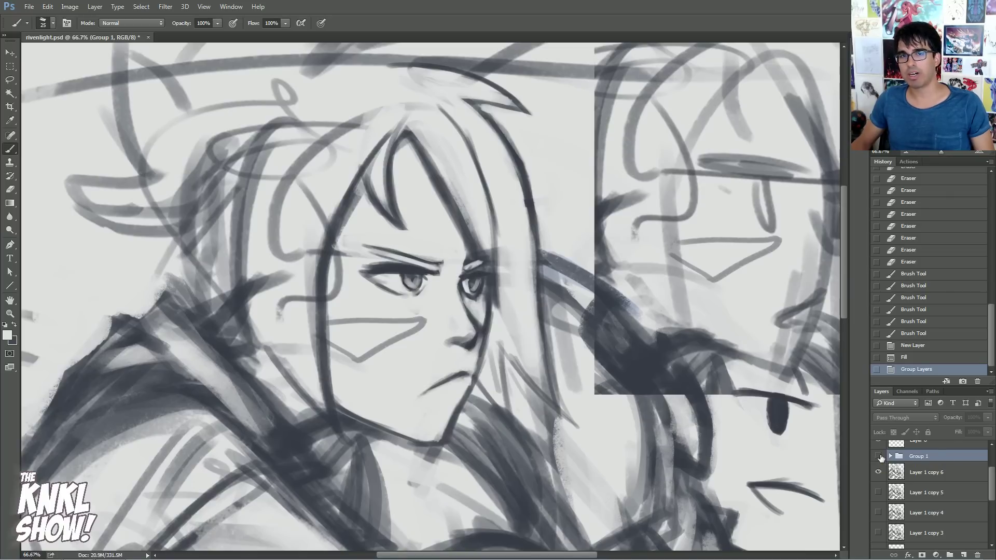
pyautogui.click(878, 456)
pyautogui.click(879, 457)
pyautogui.click(878, 457)
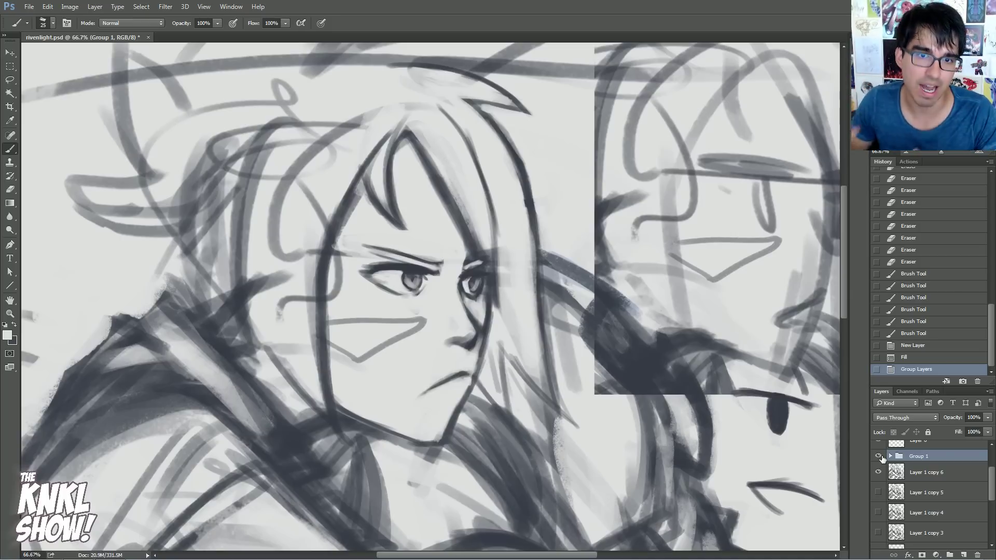
pyautogui.click(879, 456)
pyautogui.click(879, 457)
pyautogui.click(878, 456)
pyautogui.moveTo(970, 128); pyautogui.dragTo(882, 154)
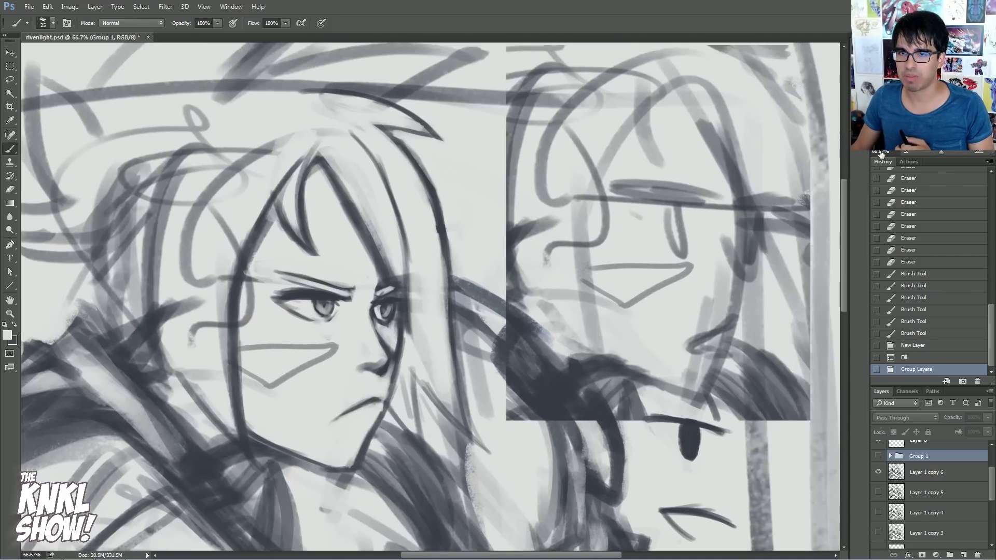
pyautogui.click(879, 456)
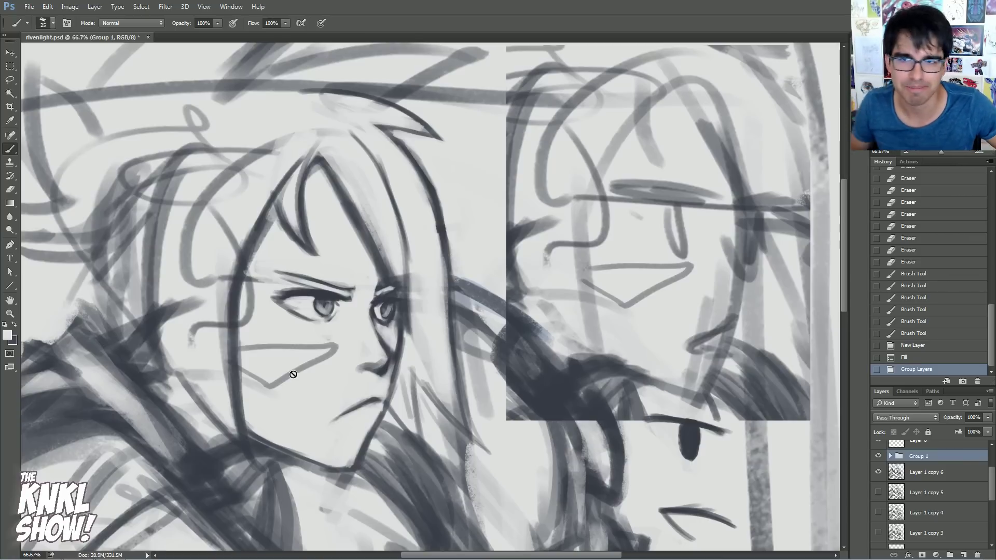
# Hide and delete Group 1, leaving Layer 1 copy 6 as the active layer
pyautogui.click(879, 455)
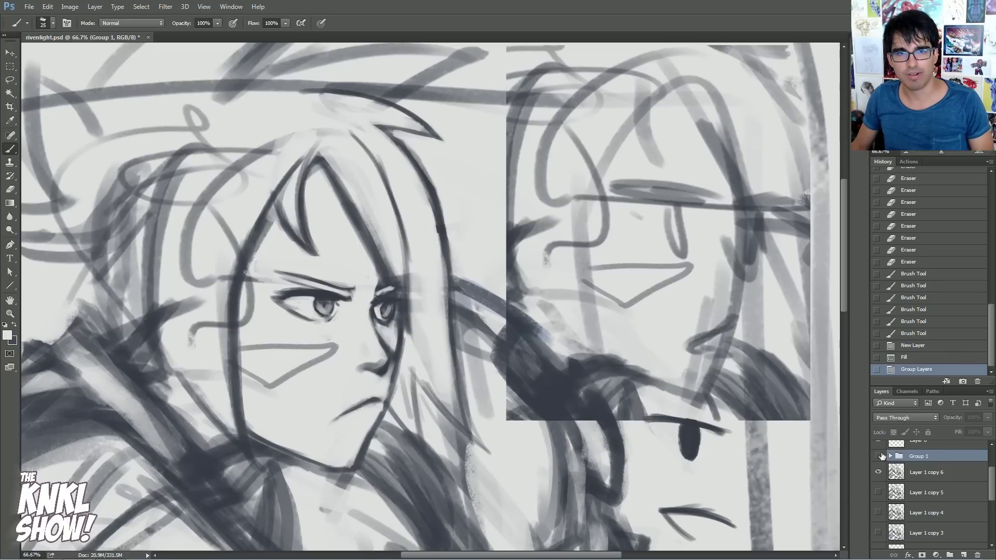
pyautogui.click(916, 474)
pyautogui.moveTo(900, 459); pyautogui.dragTo(979, 554)
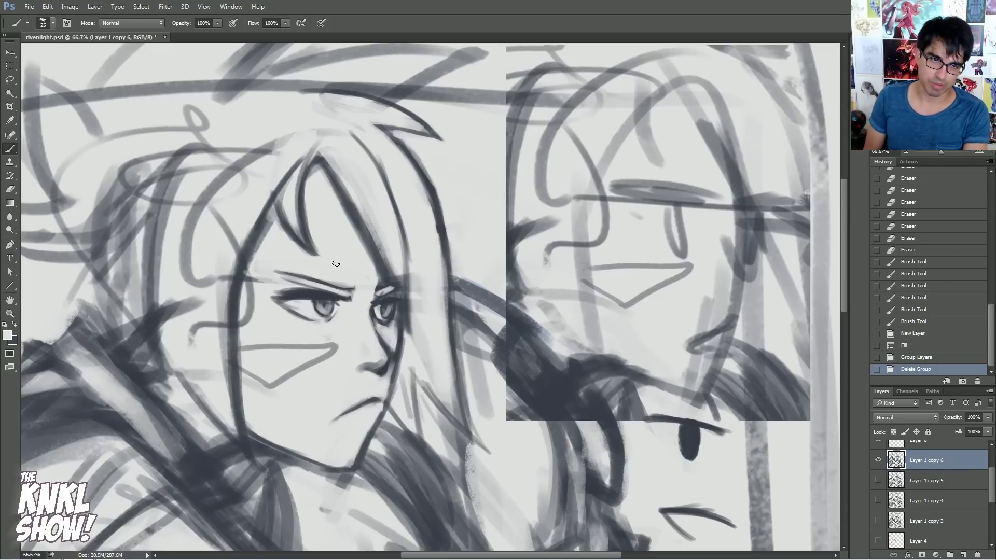
# Darken the upper eyelid lines and outer corners of both eyes on Layer 1 copy 6 with the sampled dark line colour
pyautogui.moveTo(306, 299); pyautogui.dragTo(301, 298)
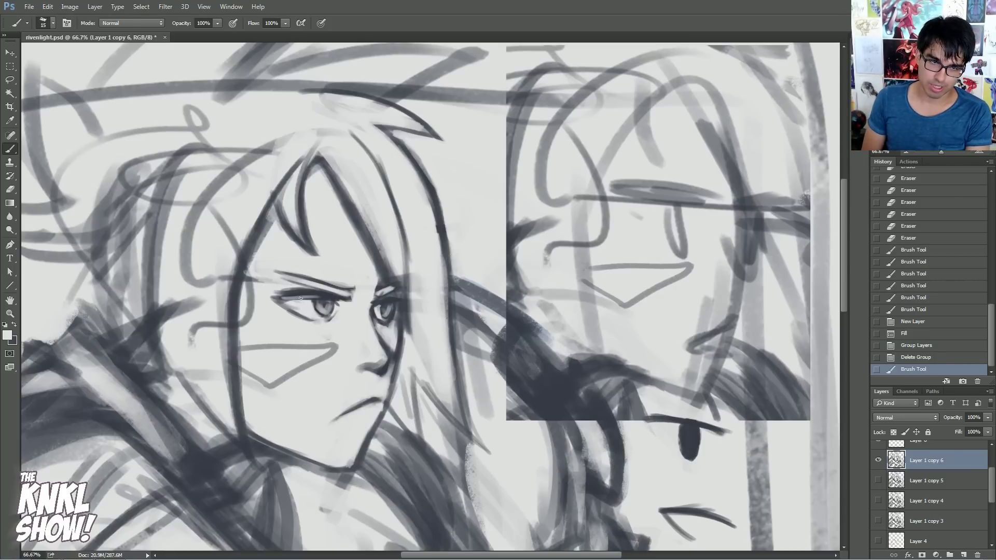
pyautogui.hotkey('ctrl', 'z')
pyautogui.keyDown('alt'); pyautogui.click(311, 288); pyautogui.keyUp('alt')
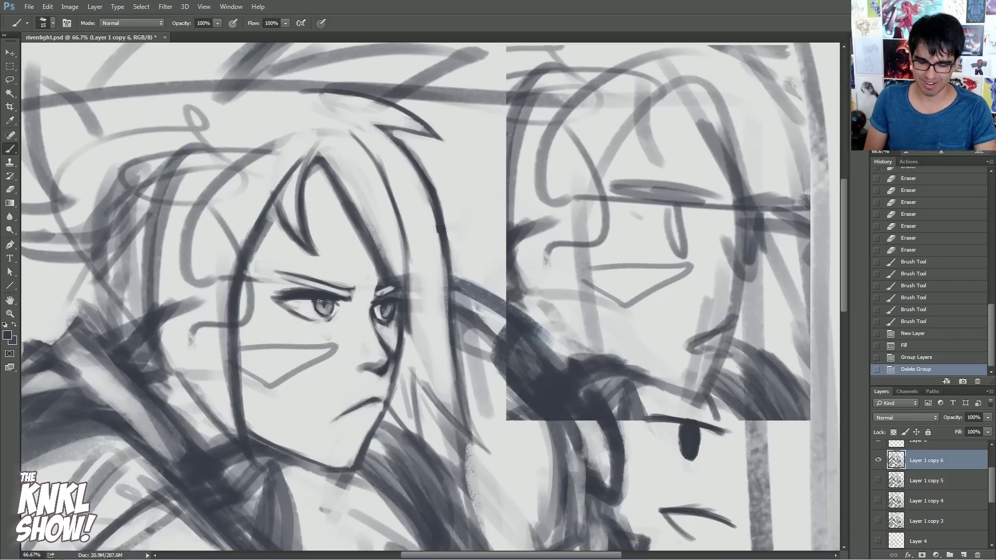
pyautogui.moveTo(285, 305); pyautogui.dragTo(277, 298)
pyautogui.moveTo(277, 299); pyautogui.dragTo(287, 306)
pyautogui.moveTo(280, 298)
pyautogui.mouseDown()
pyautogui.moveTo(345, 281)
pyautogui.moveTo(310, 281)
pyautogui.moveTo(314, 297)
pyautogui.moveTo(283, 300)
pyautogui.moveTo(330, 300)
pyautogui.moveTo(300, 296)
pyautogui.mouseUp()
pyautogui.moveTo(375, 302); pyautogui.dragTo(387, 299)
pyautogui.moveTo(378, 301)
pyautogui.mouseDown()
pyautogui.moveTo(395, 301)
pyautogui.moveTo(378, 302)
pyautogui.moveTo(383, 287)
pyautogui.mouseUp()
pyautogui.press('[')
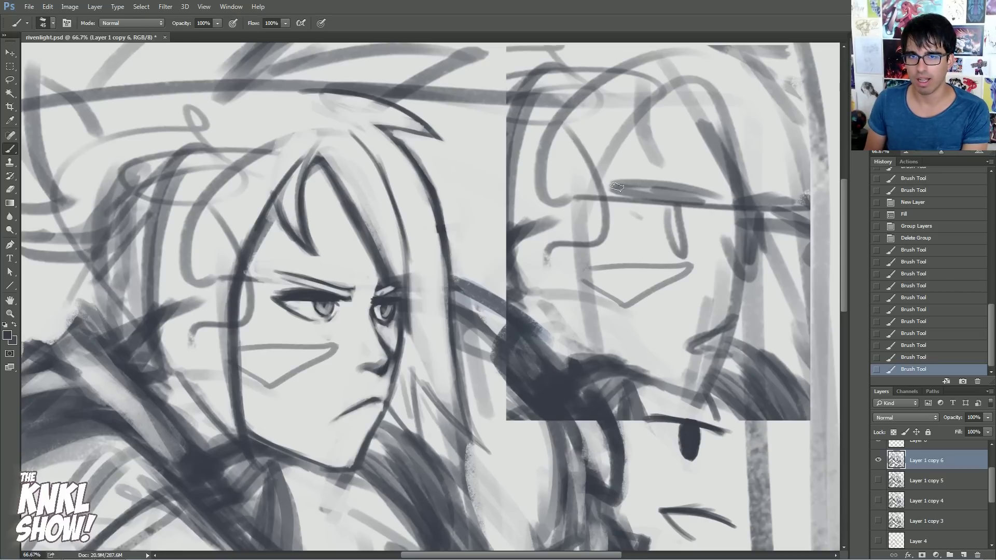
# Try thick dark brow strokes on the rough head and the refined face, and remove them by stepping back in the history
pyautogui.moveTo(604, 182); pyautogui.dragTo(720, 198)
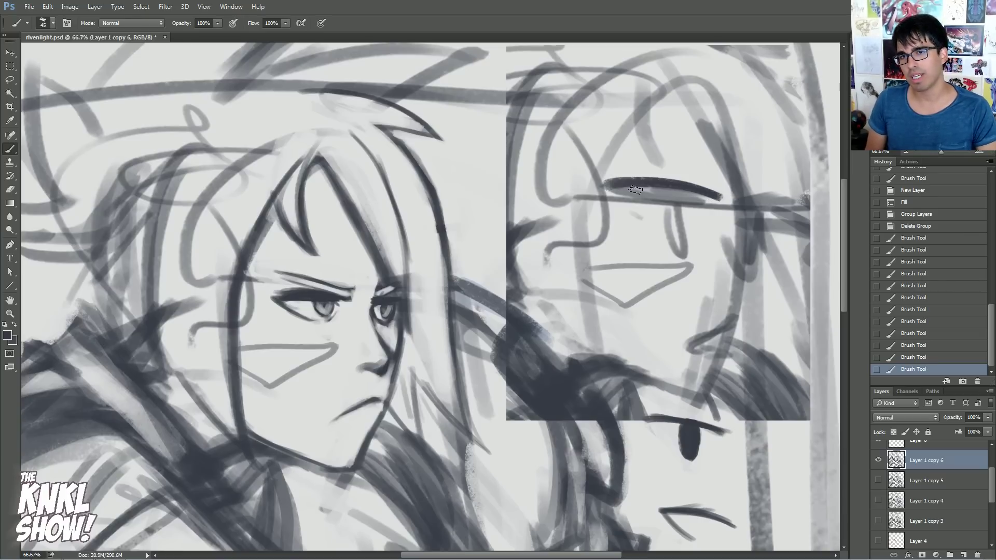
pyautogui.hotkey('ctrl', 'z')
pyautogui.moveTo(607, 184); pyautogui.dragTo(722, 199)
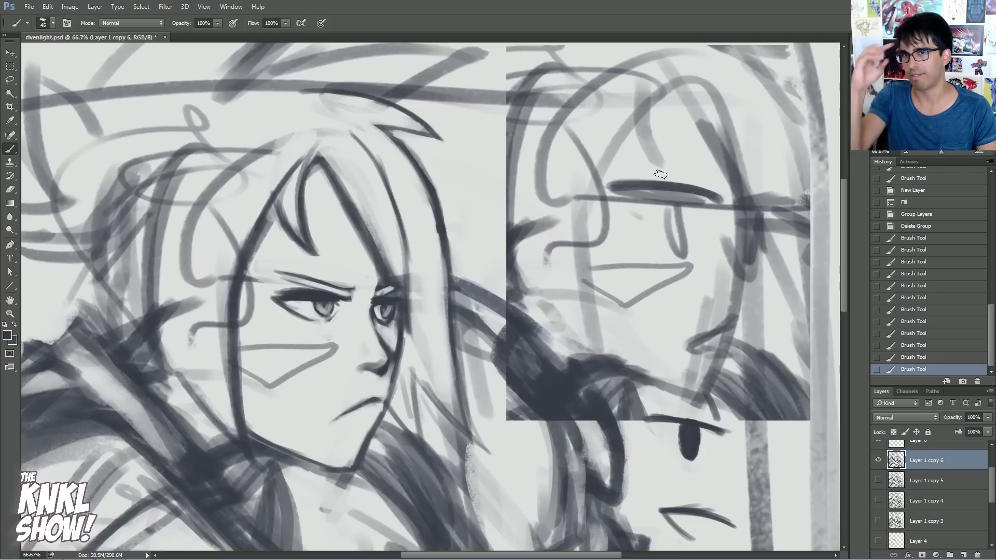
pyautogui.hotkey('ctrl', 'z')
pyautogui.moveTo(269, 268)
pyautogui.mouseDown()
pyautogui.moveTo(351, 294)
pyautogui.moveTo(372, 280)
pyautogui.mouseUp()
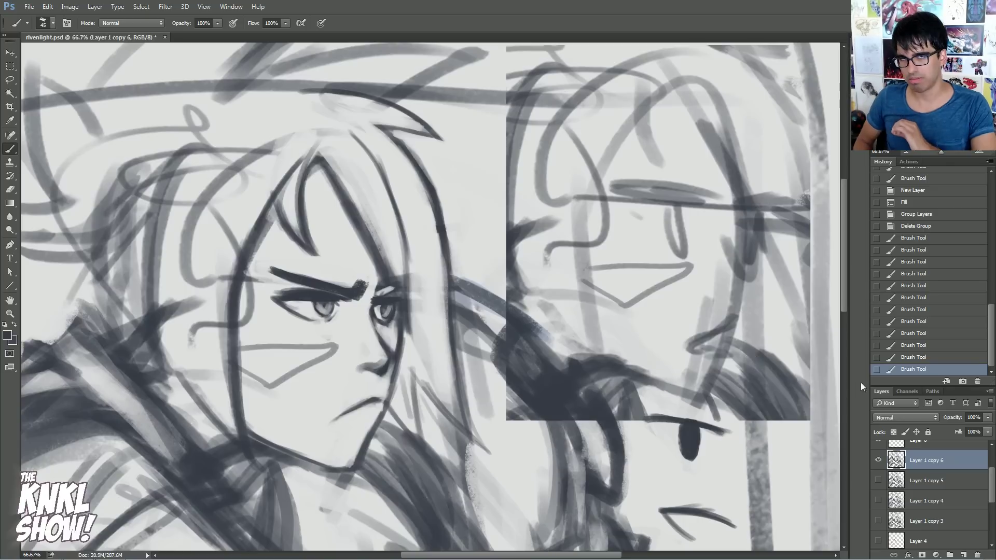
pyautogui.hotkey('ctrl', 'alt', 'z')
pyautogui.hotkey('ctrl', 'alt', 'z')
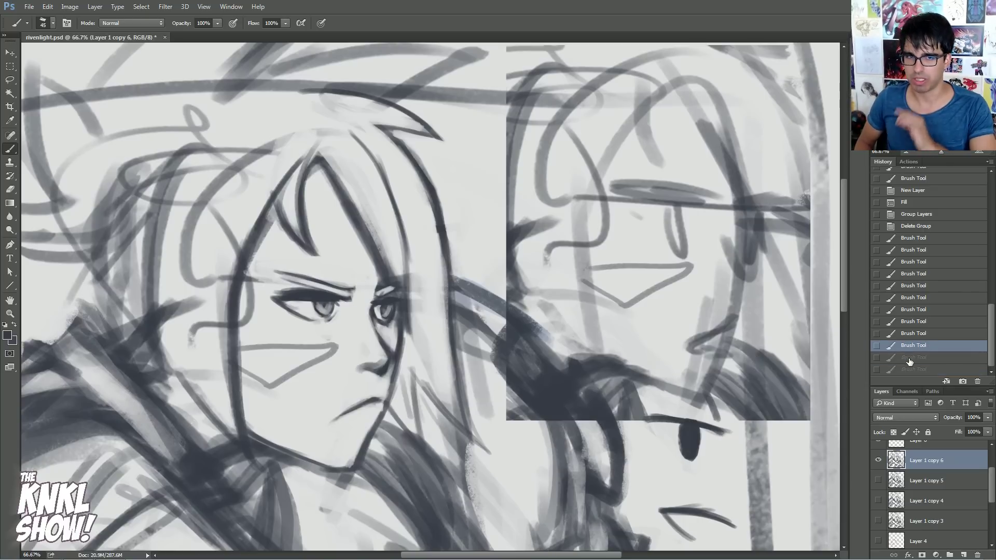
pyautogui.click(909, 359)
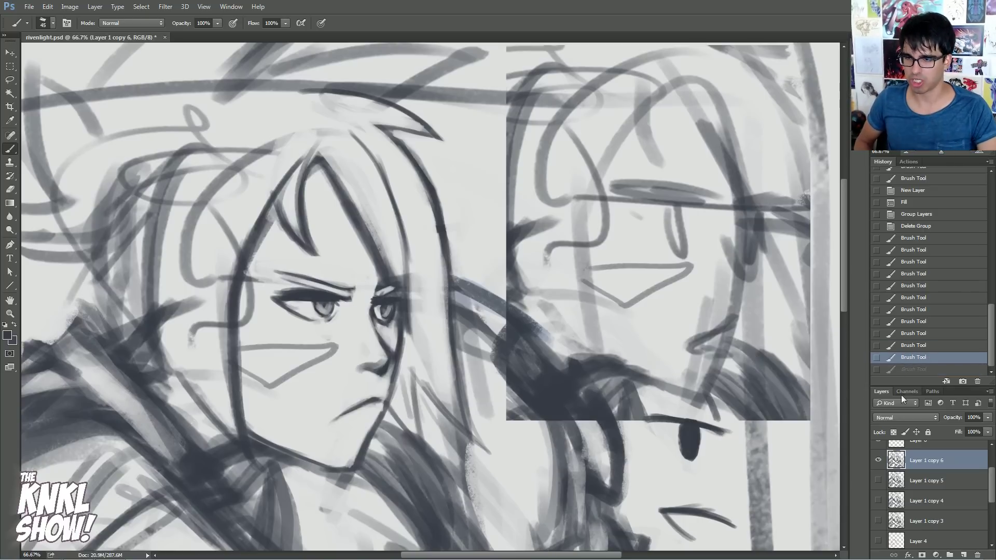
# Duplicate Layer 1 copy 6, hide the original, and erase both eyebrows on the duplicate
pyautogui.hotkey('ctrl', 'j')
pyautogui.click(878, 481)
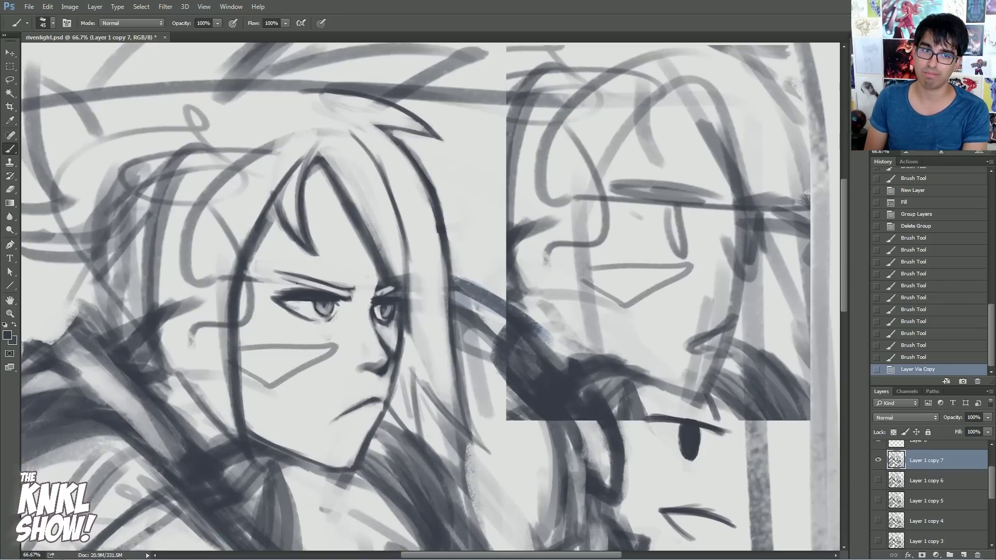
pyautogui.moveTo(273, 271)
pyautogui.mouseDown()
pyautogui.moveTo(330, 284)
pyautogui.moveTo(290, 286)
pyautogui.moveTo(346, 290)
pyautogui.mouseUp()
pyautogui.moveTo(354, 288); pyautogui.dragTo(367, 284)
pyautogui.moveTo(364, 288)
pyautogui.mouseDown()
pyautogui.moveTo(391, 290)
pyautogui.moveTo(400, 266)
pyautogui.moveTo(393, 272)
pyautogui.mouseUp()
# Erase the thick hair edge beside the far eye and redraw it as a thinner line across the forehead
pyautogui.moveTo(403, 292); pyautogui.dragTo(382, 249)
pyautogui.moveTo(396, 275); pyautogui.dragTo(381, 234)
pyautogui.moveTo(386, 244); pyautogui.dragTo(373, 211)
pyautogui.press('[')
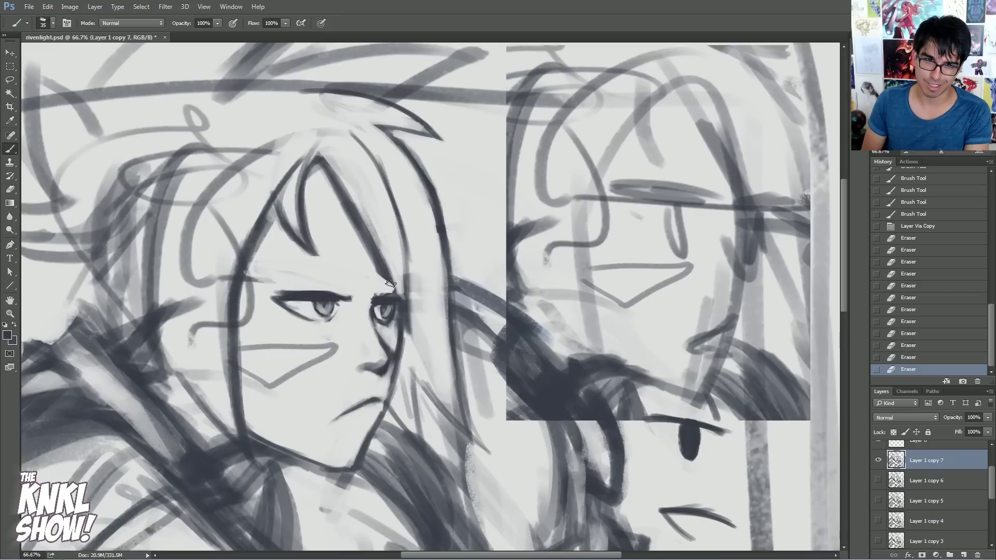
pyautogui.press('[')
pyautogui.moveTo(387, 275); pyautogui.dragTo(398, 295)
pyautogui.moveTo(388, 278)
pyautogui.mouseDown()
pyautogui.moveTo(401, 297)
pyautogui.moveTo(342, 206)
pyautogui.mouseUp()
pyautogui.moveTo(385, 251); pyautogui.dragTo(363, 204)
pyautogui.moveTo(380, 237); pyautogui.dragTo(352, 184)
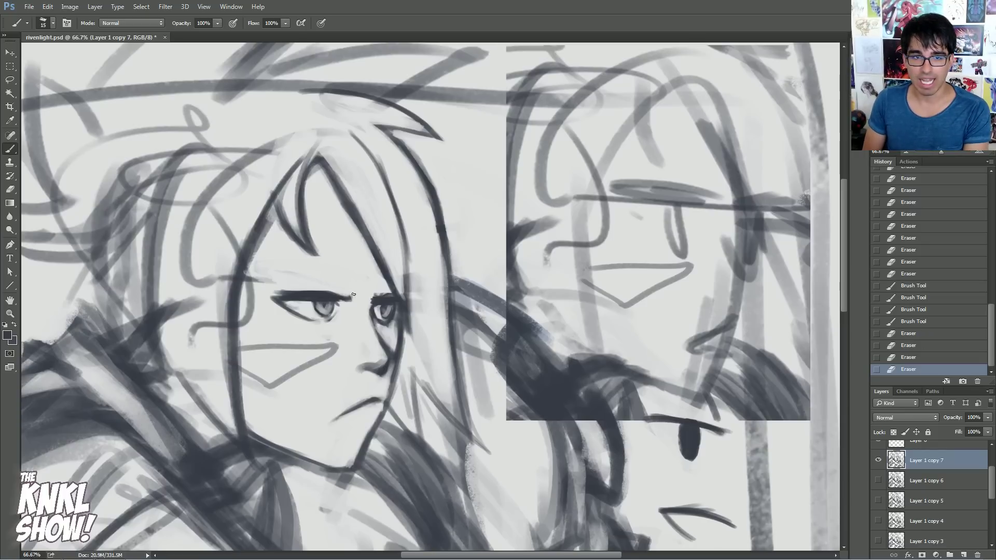
# Draw new, flatter dark eyebrows above both eyes on Layer 1 copy 7
pyautogui.moveTo(335, 294)
pyautogui.mouseDown()
pyautogui.moveTo(379, 298)
pyautogui.moveTo(293, 278)
pyautogui.moveTo(351, 290)
pyautogui.moveTo(312, 277)
pyautogui.moveTo(352, 285)
pyautogui.mouseUp()
pyautogui.moveTo(285, 278)
pyautogui.mouseDown()
pyautogui.moveTo(351, 289)
pyautogui.moveTo(285, 279)
pyautogui.moveTo(352, 287)
pyautogui.mouseUp()
pyautogui.moveTo(336, 281); pyautogui.dragTo(352, 286)
pyautogui.moveTo(326, 278)
pyautogui.mouseDown()
pyautogui.moveTo(354, 286)
pyautogui.moveTo(278, 275)
pyautogui.mouseUp()
pyautogui.press('[')
pyautogui.moveTo(271, 274)
pyautogui.mouseDown()
pyautogui.moveTo(349, 284)
pyautogui.moveTo(403, 277)
pyautogui.moveTo(385, 283)
pyautogui.mouseUp()
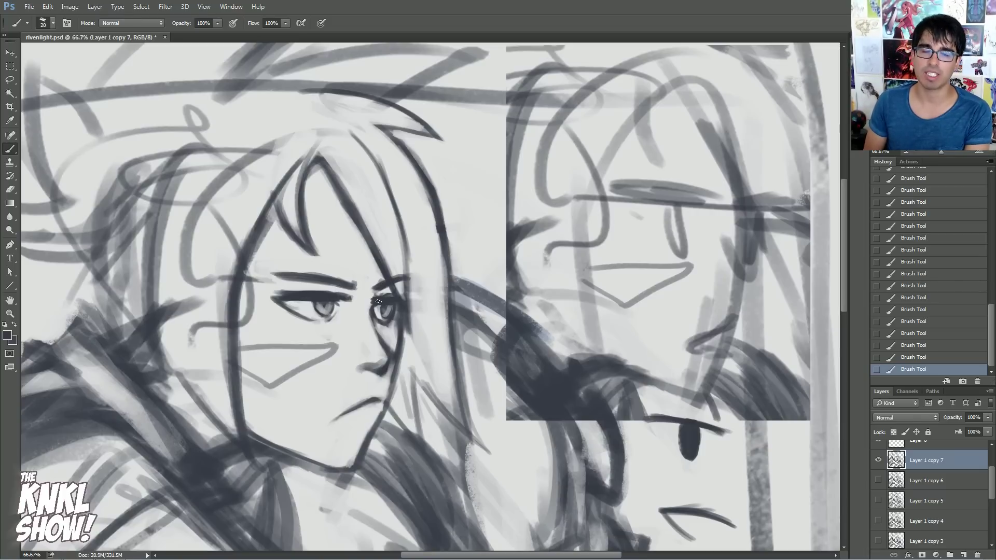
# Lighten the inside of the eyebrows so thin outlines remain, and touch up the far eye's upper lid
pyautogui.moveTo(367, 291)
pyautogui.mouseDown()
pyautogui.moveTo(321, 274)
pyautogui.moveTo(341, 286)
pyautogui.moveTo(290, 277)
pyautogui.moveTo(391, 281)
pyautogui.mouseUp()
pyautogui.moveTo(314, 281)
pyautogui.mouseDown()
pyautogui.moveTo(326, 276)
pyautogui.moveTo(336, 292)
pyautogui.mouseUp()
pyautogui.press(']')
pyautogui.moveTo(341, 294)
pyautogui.mouseDown()
pyautogui.moveTo(326, 269)
pyautogui.moveTo(339, 192)
pyautogui.moveTo(287, 215)
pyautogui.moveTo(319, 282)
pyautogui.mouseUp()
pyautogui.press(']')
pyautogui.moveTo(376, 299); pyautogui.dragTo(389, 295)
pyautogui.press('[')
pyautogui.press('[')
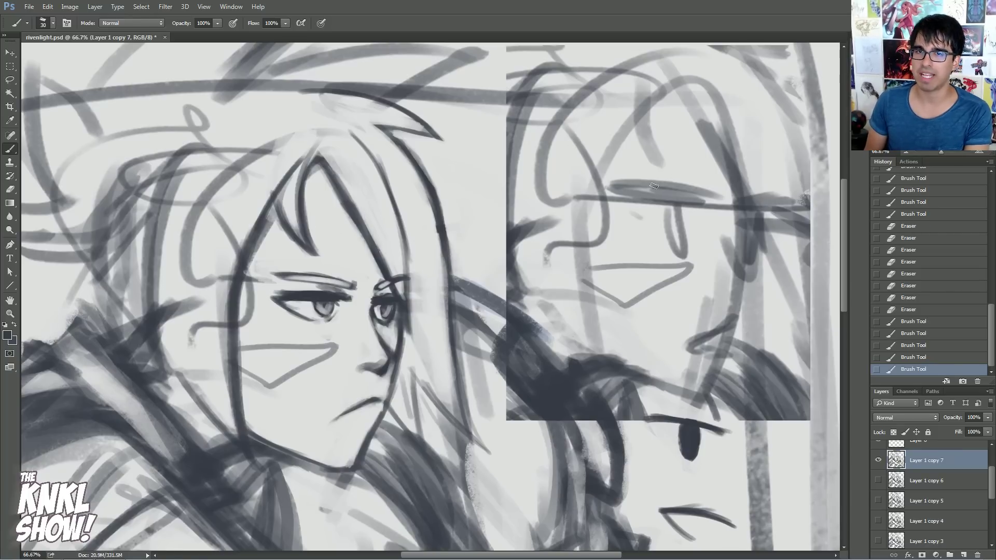
# Sketch a dark brow, lid and pupil on the rough head, and remove them by stepping back in the history
pyautogui.moveTo(607, 184); pyautogui.dragTo(731, 207)
pyautogui.moveTo(617, 202)
pyautogui.mouseDown()
pyautogui.moveTo(713, 210)
pyautogui.moveTo(681, 243)
pyautogui.mouseUp()
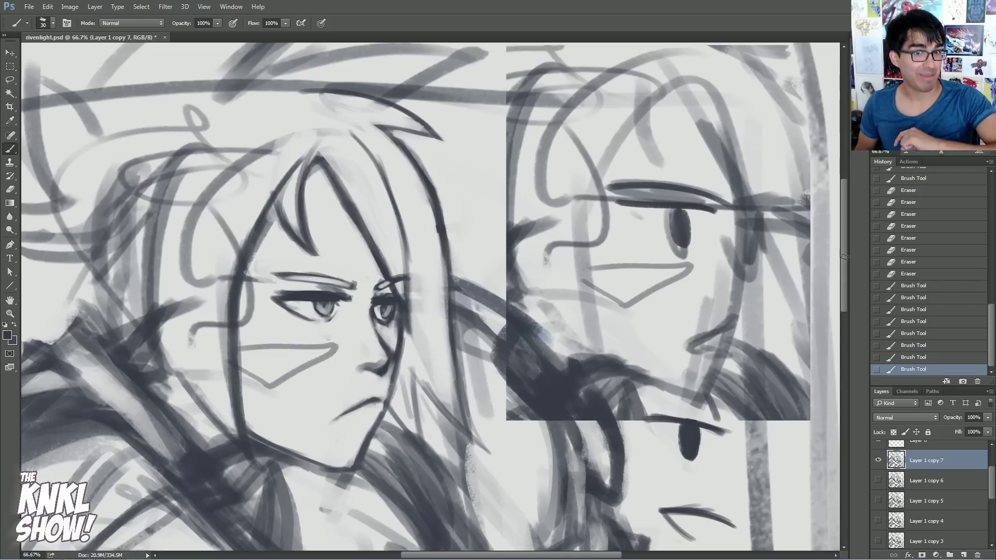
pyautogui.click(906, 285)
pyautogui.click(907, 274)
pyautogui.click(906, 297)
pyautogui.click(905, 357)
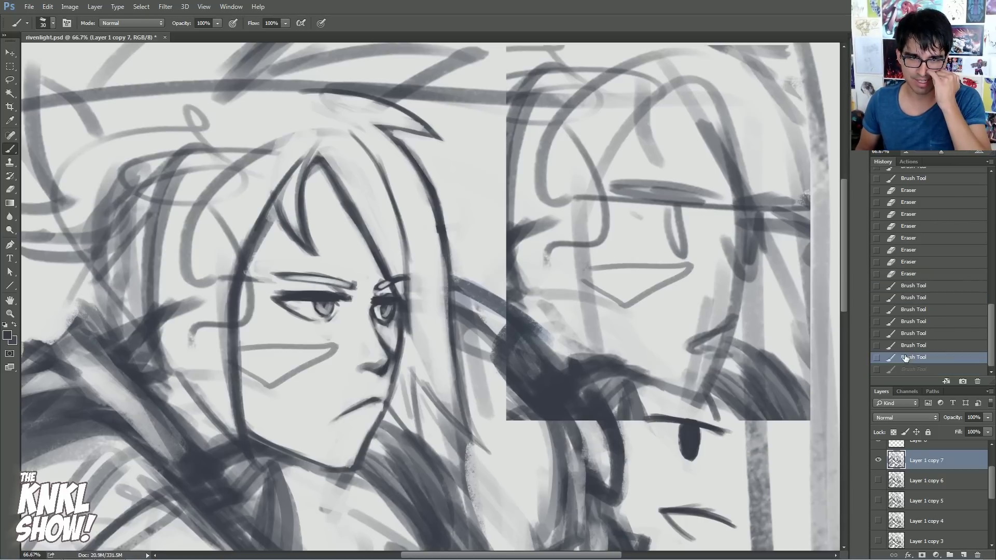
pyautogui.click(903, 322)
# Duplicate Layer 1 copy 7, hide the original, and erase the mouth on the duplicate
pyautogui.moveTo(415, 311); pyautogui.dragTo(462, 254)
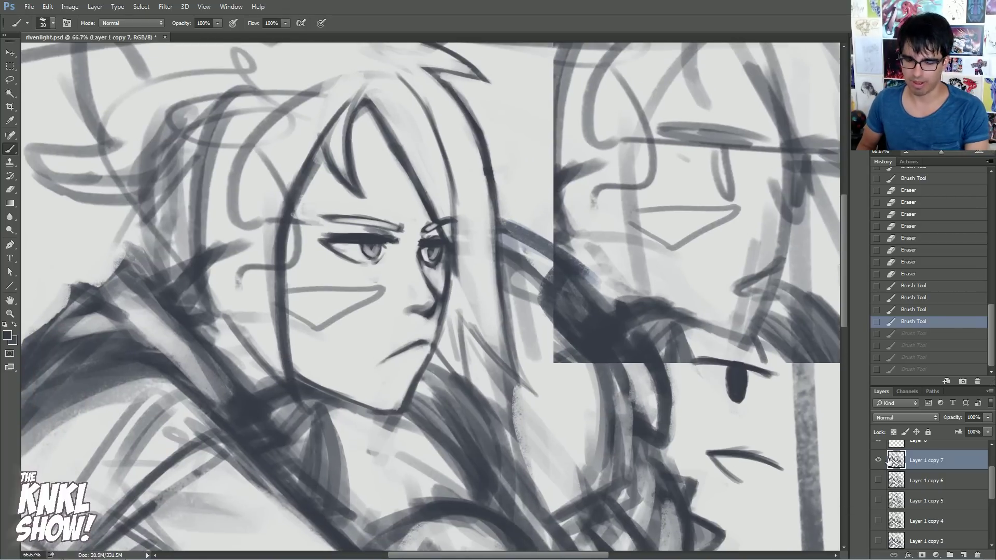
pyautogui.hotkey('ctrl', 'j')
pyautogui.click(878, 480)
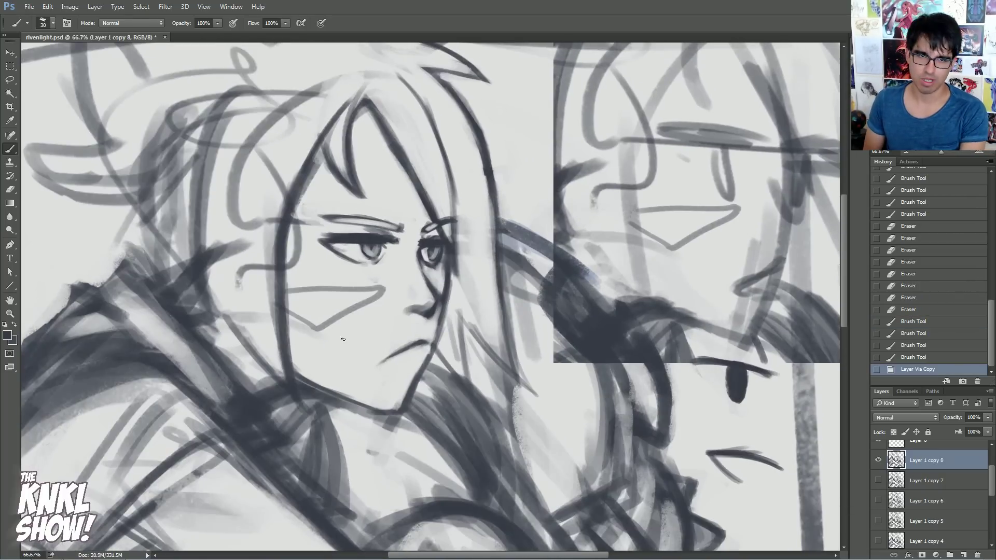
pyautogui.moveTo(373, 369); pyautogui.dragTo(425, 343)
pyautogui.press('[')
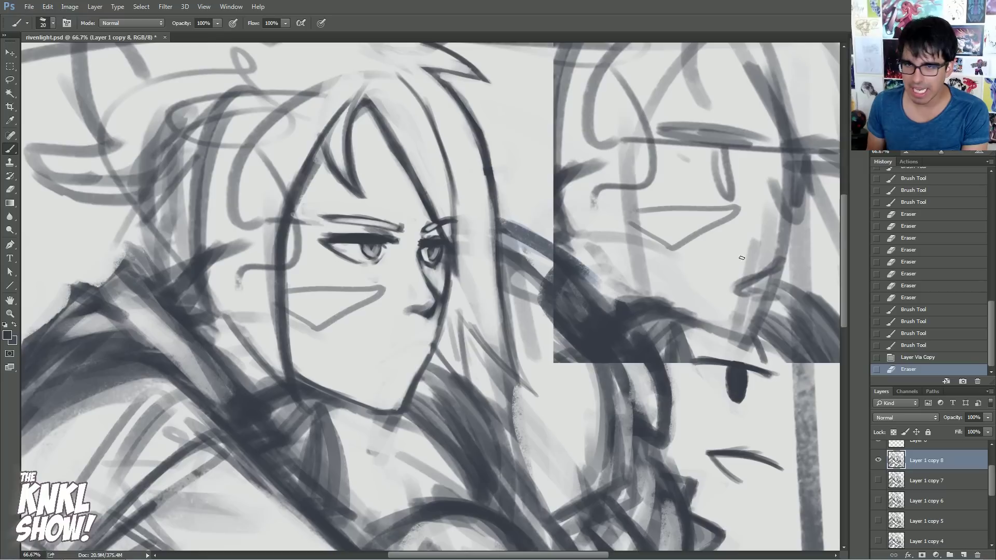
# Trace the rough head's mouth curve in bright red, and remove the red strokes by stepping back in the history
pyautogui.click(8, 335)
pyautogui.click(828, 148)
pyautogui.click(811, 148)
pyautogui.click(920, 131)
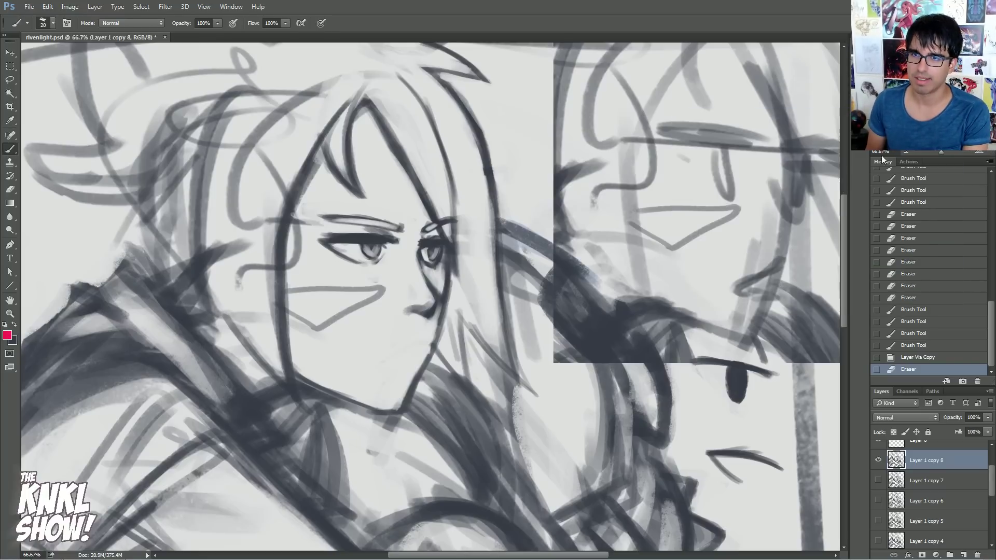
pyautogui.click(784, 262)
pyautogui.moveTo(784, 260); pyautogui.dragTo(739, 294)
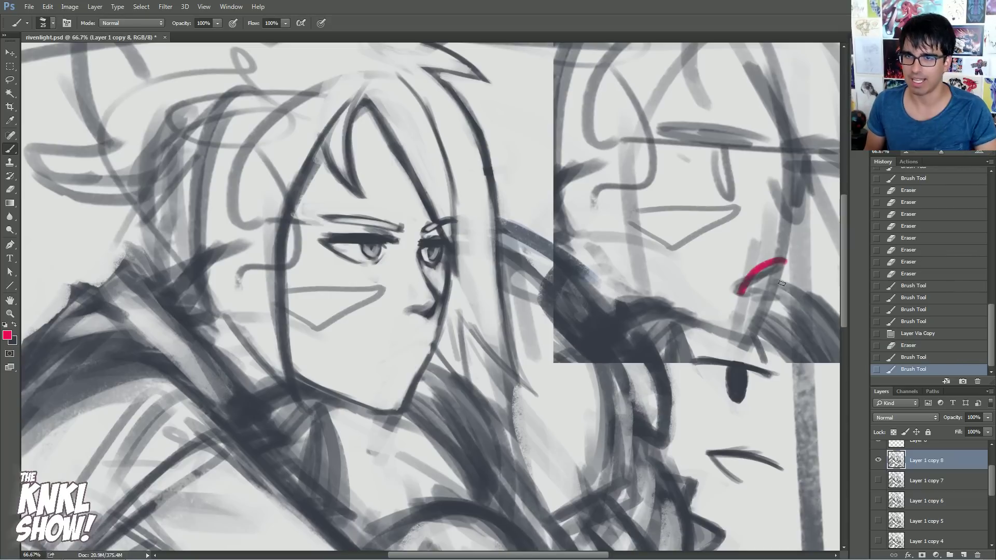
pyautogui.hotkey('ctrl', 'z')
pyautogui.hotkey('ctrl', 'z')
pyautogui.hotkey('ctrl', 'z')
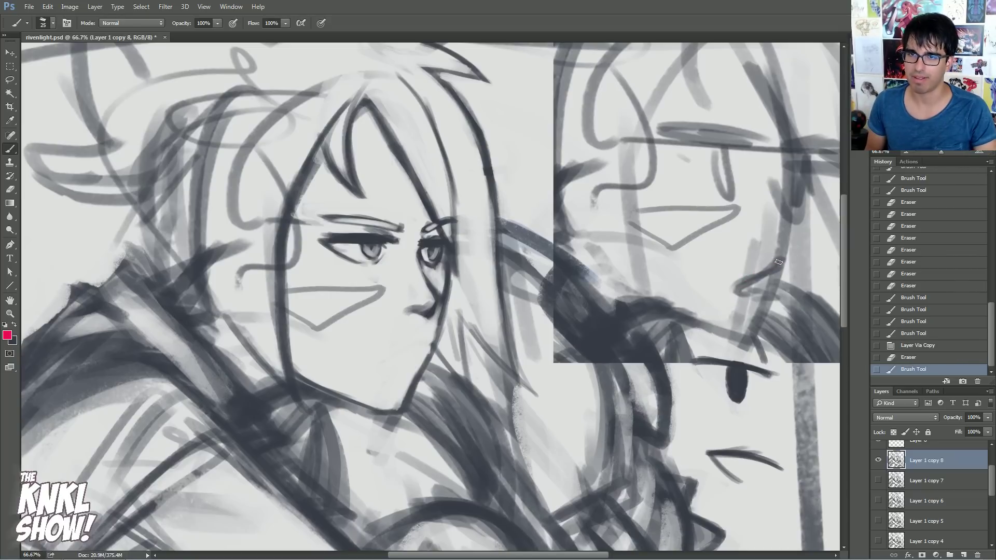
pyautogui.hotkey('ctrl', 'z')
pyautogui.hotkey('ctrl', 'z')
pyautogui.hotkey('ctrl', 'z')
pyautogui.hotkey('ctrl', 'z')
pyautogui.hotkey('ctrl', 'z')
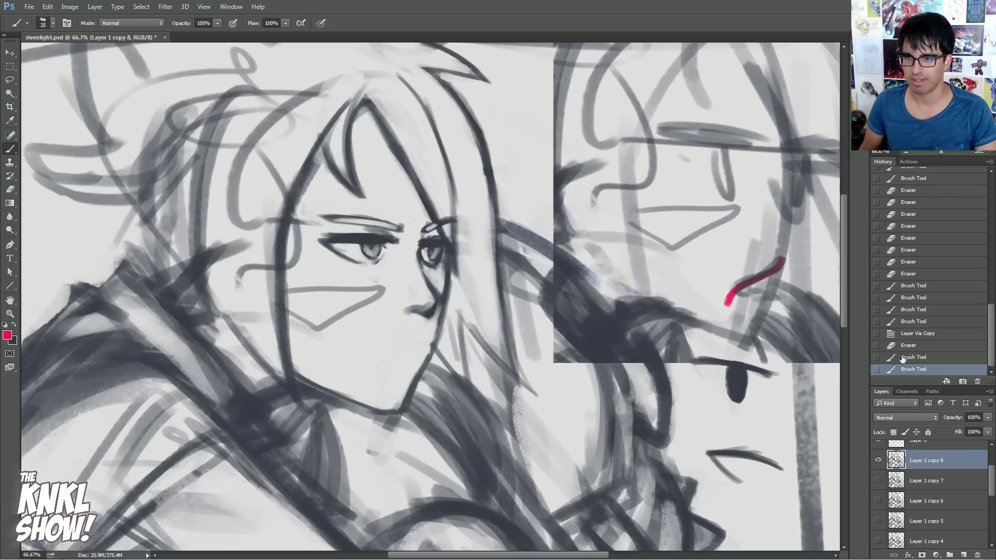
pyautogui.hotkey('ctrl', 'alt', 'z')
pyautogui.hotkey('ctrl', 'alt', 'z')
# Redraw the mouth as a shorter downturned line on Layer 1 copy 8 with the sampled dark colour, and clean its edges with the eraser
pyautogui.keyDown('alt'); pyautogui.click(436, 315); pyautogui.keyUp('alt')
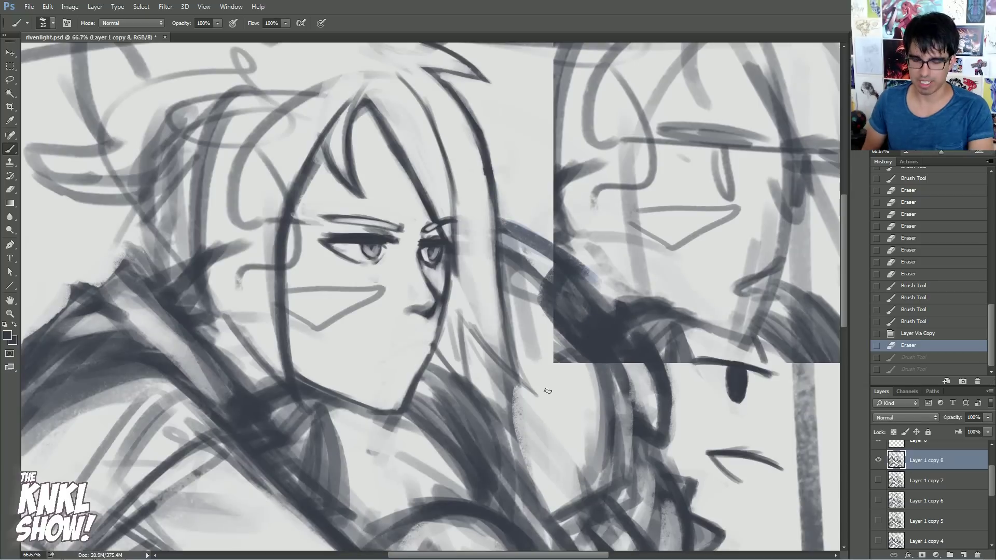
pyautogui.moveTo(428, 341); pyautogui.dragTo(422, 344)
pyautogui.moveTo(431, 342); pyautogui.dragTo(419, 345)
pyautogui.press(']')
pyautogui.moveTo(426, 344); pyautogui.dragTo(403, 351)
pyautogui.moveTo(429, 342); pyautogui.dragTo(393, 354)
pyautogui.moveTo(430, 341); pyautogui.dragTo(385, 359)
pyautogui.press('[')
pyautogui.moveTo(415, 346)
pyautogui.mouseDown()
pyautogui.moveTo(397, 352)
pyautogui.moveTo(413, 346)
pyautogui.mouseUp()
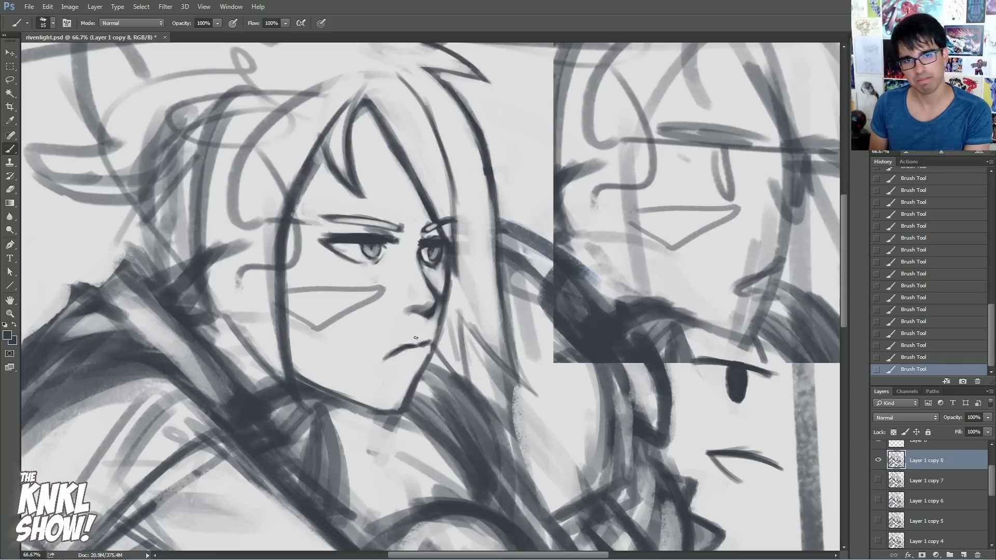
pyautogui.moveTo(418, 347); pyautogui.dragTo(413, 350)
pyautogui.moveTo(420, 348)
pyautogui.mouseDown()
pyautogui.moveTo(381, 400)
pyautogui.moveTo(391, 402)
pyautogui.mouseUp()
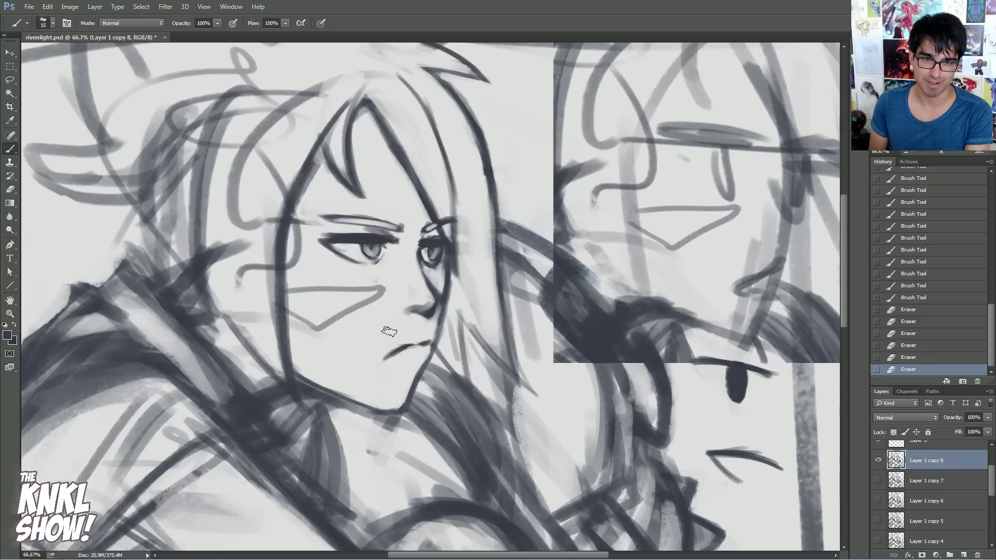
# Darken the mouth's front corner and clean up the face contour beside the nose and mouth on Layer 1 copy 8
pyautogui.moveTo(432, 351); pyautogui.dragTo(423, 366)
pyautogui.moveTo(433, 350); pyautogui.dragTo(424, 366)
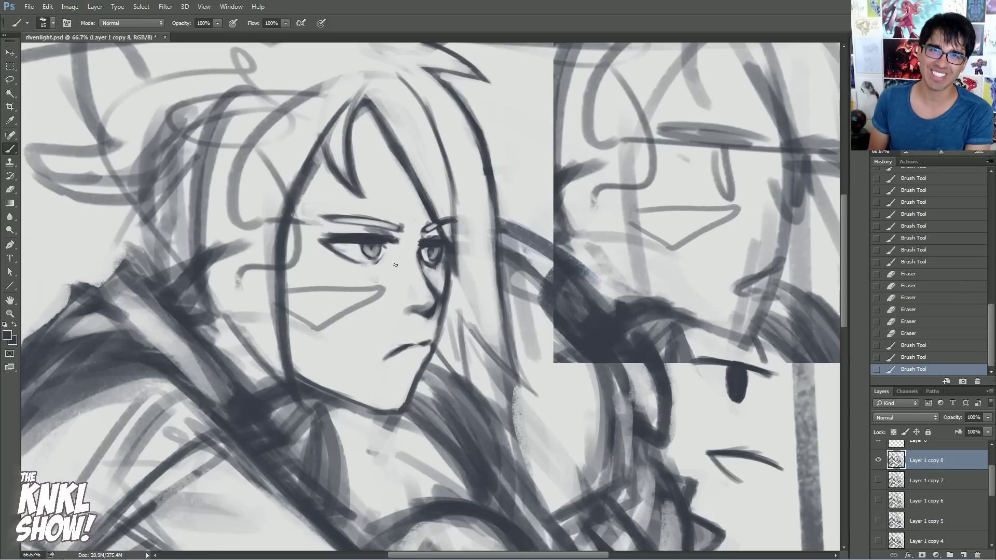
pyautogui.moveTo(445, 314); pyautogui.dragTo(434, 343)
pyautogui.moveTo(448, 305); pyautogui.dragTo(435, 343)
pyautogui.moveTo(451, 278)
pyautogui.mouseDown()
pyautogui.moveTo(445, 314)
pyautogui.moveTo(429, 322)
pyautogui.moveTo(437, 293)
pyautogui.mouseUp()
pyautogui.moveTo(445, 332); pyautogui.dragTo(437, 274)
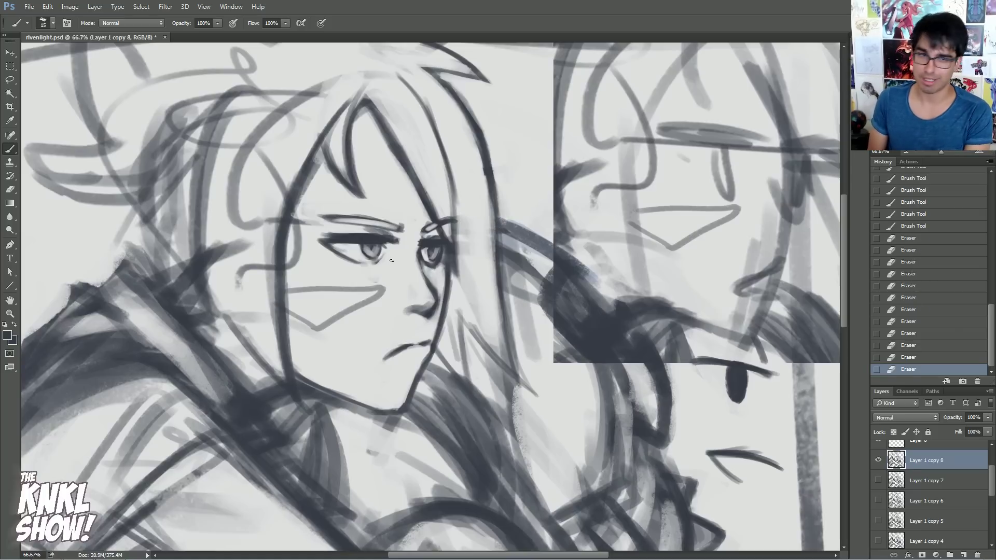
# Strengthen the near eye's outer lower lid and the far eye's upper lid with a 10 px brush
pyautogui.press('[')
pyautogui.moveTo(337, 252); pyautogui.dragTo(349, 260)
pyautogui.moveTo(336, 251)
pyautogui.mouseDown()
pyautogui.moveTo(354, 262)
pyautogui.moveTo(344, 257)
pyautogui.mouseUp()
pyautogui.moveTo(332, 246); pyautogui.dragTo(339, 255)
pyautogui.moveTo(424, 253); pyautogui.dragTo(452, 242)
pyautogui.moveTo(439, 240); pyautogui.dragTo(451, 241)
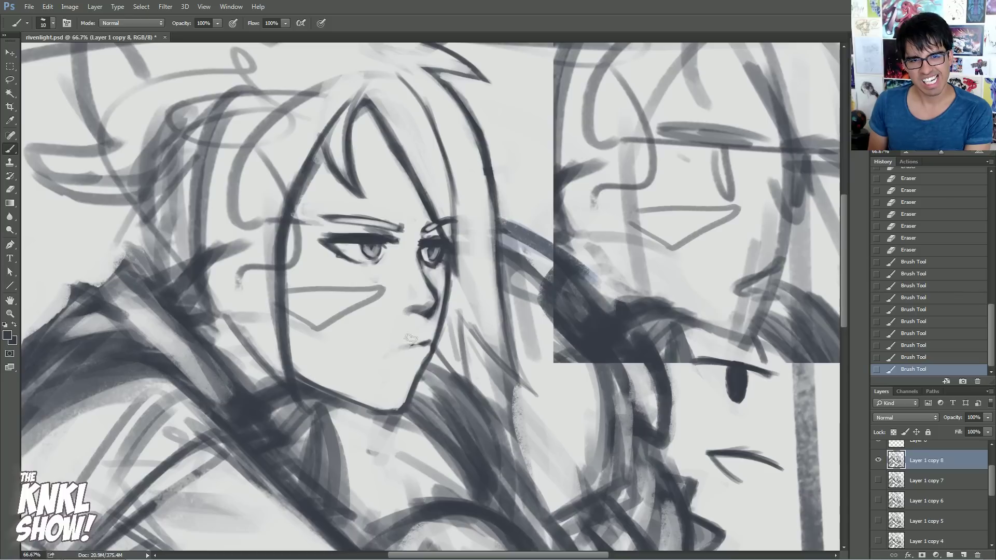
# Erase the mouth completely and redraw the face contour as a clean line from the nose down to the chin
pyautogui.moveTo(424, 340); pyautogui.dragTo(426, 357)
pyautogui.moveTo(424, 363); pyautogui.dragTo(432, 341)
pyautogui.moveTo(429, 345); pyautogui.dragTo(436, 324)
pyautogui.moveTo(398, 398)
pyautogui.mouseDown()
pyautogui.moveTo(390, 400)
pyautogui.moveTo(423, 368)
pyautogui.moveTo(438, 326)
pyautogui.mouseUp()
pyautogui.moveTo(427, 356)
pyautogui.mouseDown()
pyautogui.moveTo(436, 329)
pyautogui.moveTo(431, 347)
pyautogui.mouseUp()
pyautogui.moveTo(435, 311); pyautogui.dragTo(437, 291)
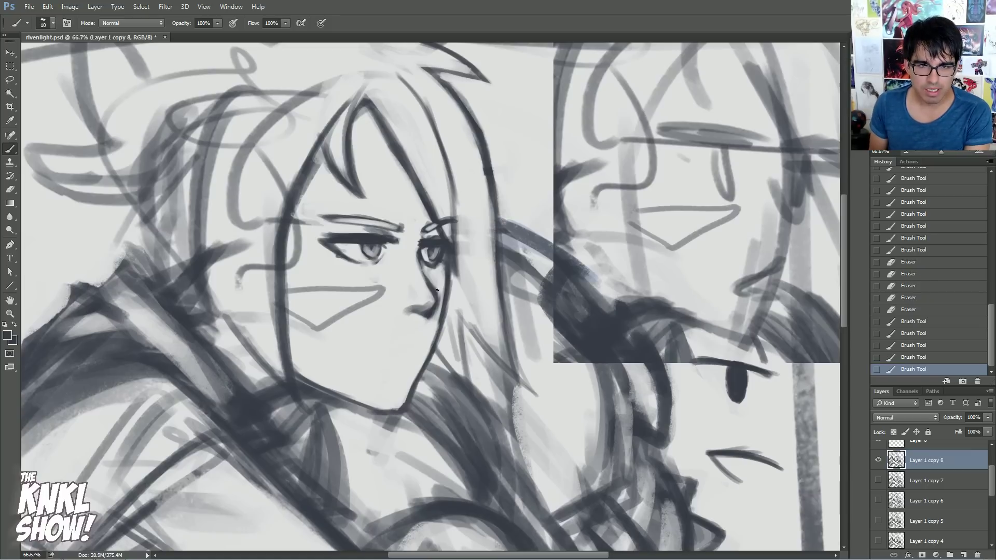
# Redraw the mouth as a slanting downturned line set inside the face contour, and undo the trial stroke across the nose base
pyautogui.moveTo(429, 337); pyautogui.dragTo(422, 338)
pyautogui.press(']')
pyautogui.moveTo(428, 336); pyautogui.dragTo(420, 338)
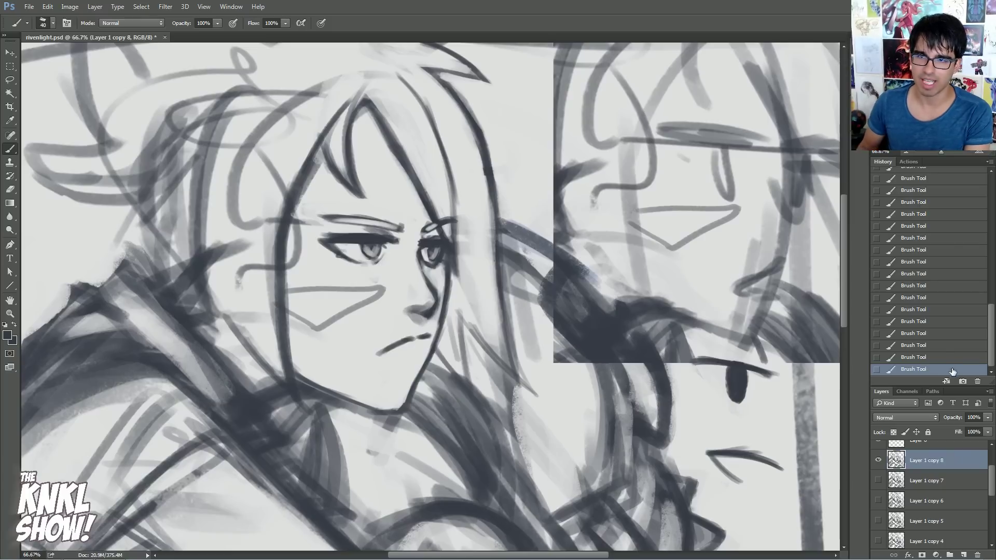
pyautogui.hotkey('ctrl', 'z')
pyautogui.moveTo(410, 318)
pyautogui.mouseDown()
pyautogui.moveTo(433, 307)
pyautogui.moveTo(440, 317)
pyautogui.mouseUp()
pyautogui.hotkey('ctrl', 'z')
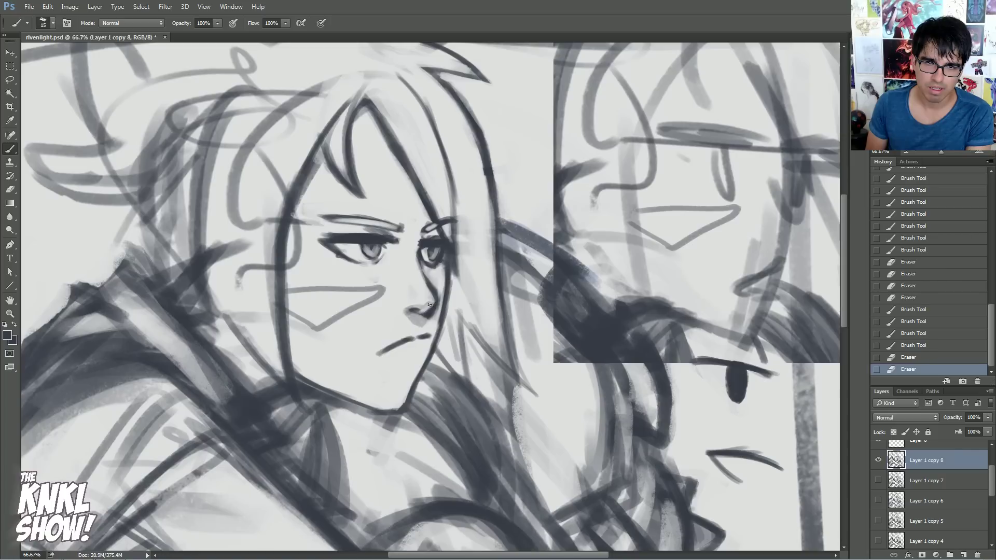
# Refine the nose tip, nostril and underside with small eraser and brush touches
pyautogui.moveTo(426, 310); pyautogui.dragTo(433, 301)
pyautogui.moveTo(435, 298); pyautogui.dragTo(442, 291)
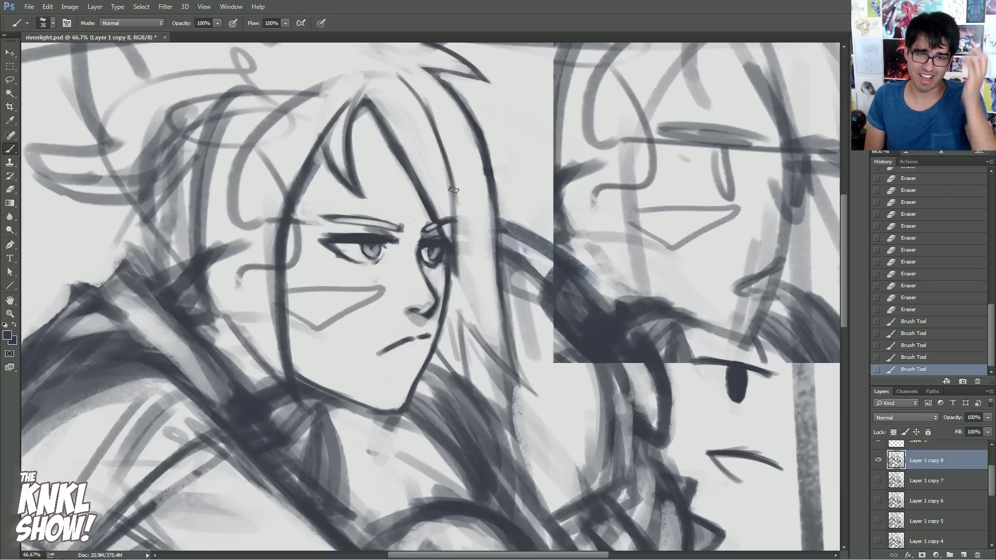
pyautogui.press('[')
pyautogui.press('[')
pyautogui.press('[')
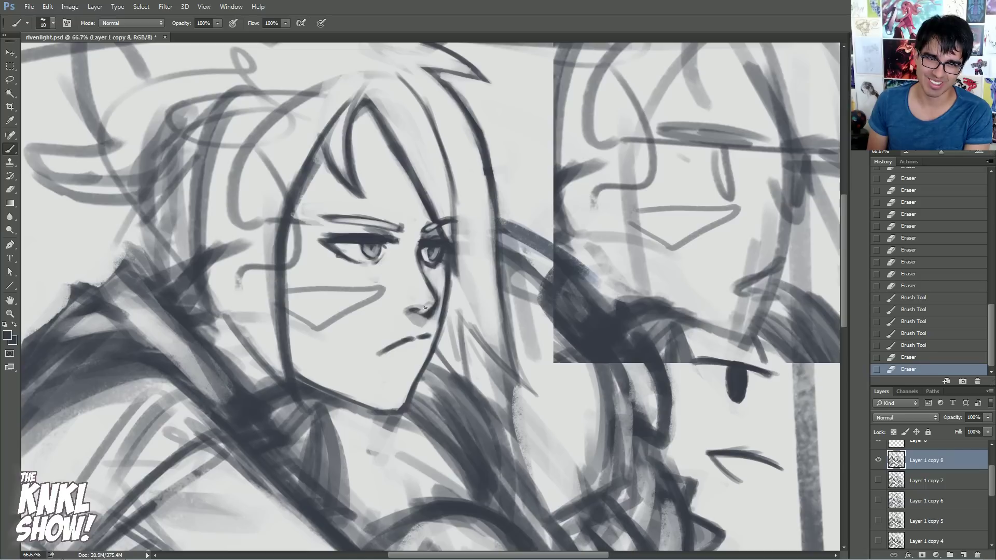
pyautogui.moveTo(425, 307); pyautogui.dragTo(430, 307)
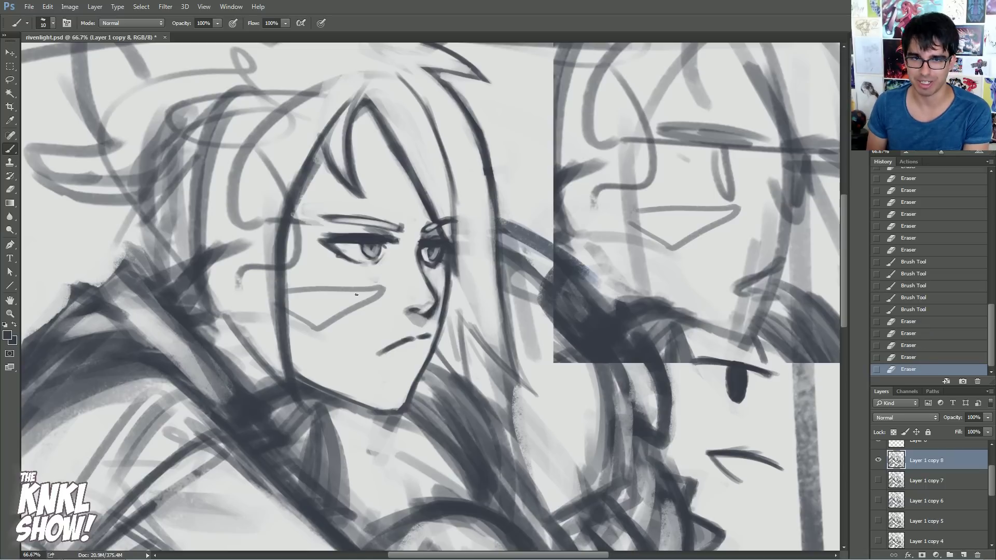
pyautogui.moveTo(431, 315); pyautogui.dragTo(431, 315)
pyautogui.moveTo(432, 315); pyautogui.dragTo(436, 313)
pyautogui.moveTo(436, 312); pyautogui.dragTo(438, 311)
pyautogui.press(']')
# Sketch an enlarged nose study in the empty space beside the hair, with a bridge line curving around the tip into the nostril
pyautogui.click(977, 154)
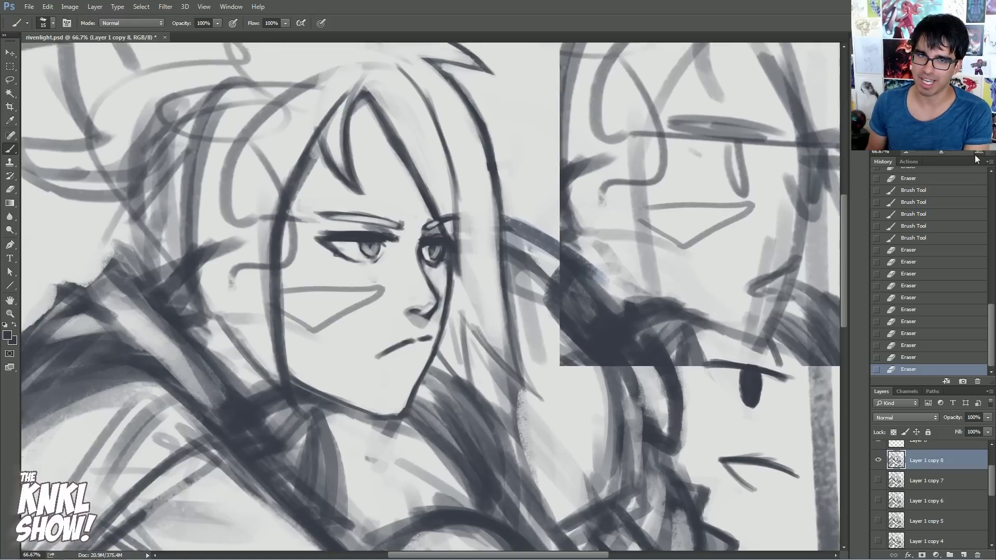
pyautogui.moveTo(929, 104); pyautogui.dragTo(932, 91)
pyautogui.click(7, 335)
pyautogui.click(902, 152)
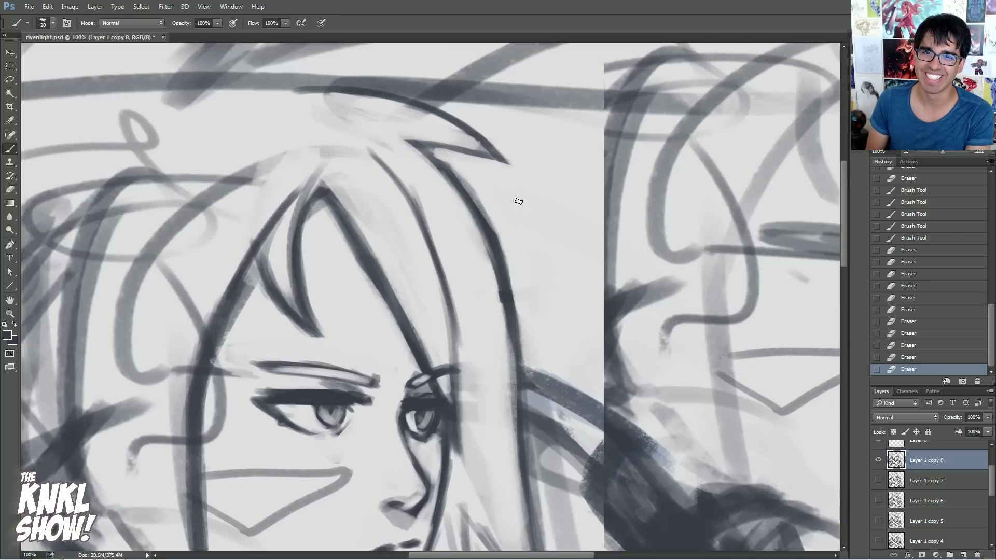
pyautogui.moveTo(519, 236)
pyautogui.mouseDown()
pyautogui.moveTo(549, 233)
pyautogui.moveTo(541, 228)
pyautogui.moveTo(563, 247)
pyautogui.mouseUp()
pyautogui.press(']')
pyautogui.press(']')
pyautogui.moveTo(547, 245); pyautogui.dragTo(579, 231)
pyautogui.moveTo(565, 239); pyautogui.dragTo(586, 207)
pyautogui.moveTo(587, 214); pyautogui.dragTo(551, 156)
# Block in the nostril wing and underside of the nose study with flat mid-grey shading using a larger brush
pyautogui.press(']')
pyautogui.press(']')
pyautogui.press(']')
pyautogui.press(']')
pyautogui.moveTo(513, 228)
pyautogui.mouseDown()
pyautogui.moveTo(539, 220)
pyautogui.moveTo(552, 231)
pyautogui.moveTo(571, 216)
pyautogui.moveTo(540, 231)
pyautogui.moveTo(562, 218)
pyautogui.moveTo(517, 226)
pyautogui.moveTo(568, 226)
pyautogui.moveTo(547, 239)
pyautogui.moveTo(544, 270)
pyautogui.moveTo(562, 246)
pyautogui.moveTo(538, 256)
pyautogui.moveTo(578, 239)
pyautogui.mouseUp()
pyautogui.press('e')
pyautogui.press('b')
pyautogui.press(']')
pyautogui.press(']')
pyautogui.press(']')
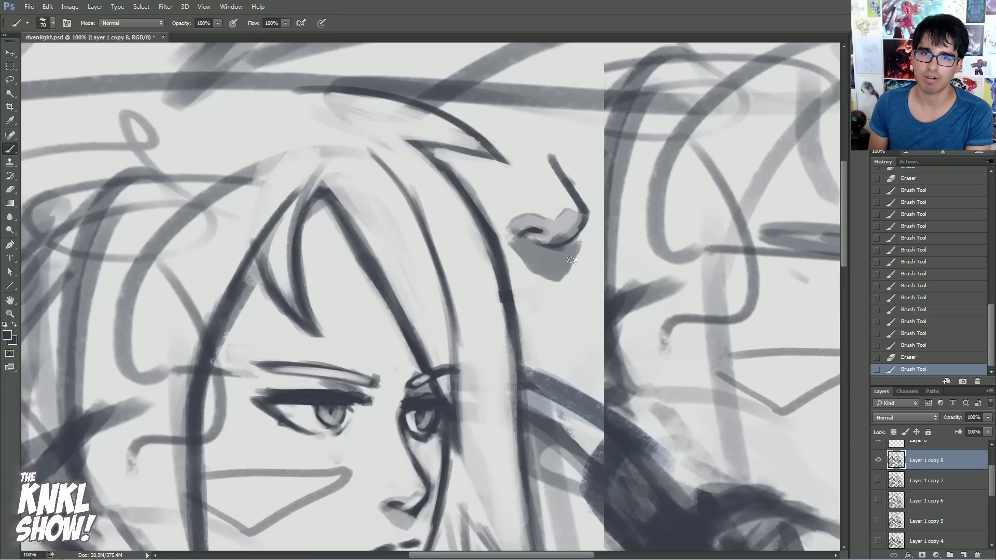
# Shape the nose study's underside shadow into a downward point and reinforce the dark line around the nostril and tip
pyautogui.moveTo(516, 257)
pyautogui.mouseDown()
pyautogui.moveTo(525, 267)
pyautogui.moveTo(573, 232)
pyautogui.mouseUp()
pyautogui.moveTo(545, 241); pyautogui.dragTo(574, 230)
pyautogui.moveTo(507, 242)
pyautogui.mouseDown()
pyautogui.moveTo(529, 269)
pyautogui.moveTo(522, 251)
pyautogui.moveTo(560, 247)
pyautogui.mouseUp()
pyautogui.press('[')
pyautogui.moveTo(542, 243); pyautogui.dragTo(586, 226)
pyautogui.moveTo(569, 240); pyautogui.dragTo(587, 214)
pyautogui.moveTo(577, 233); pyautogui.dragTo(588, 215)
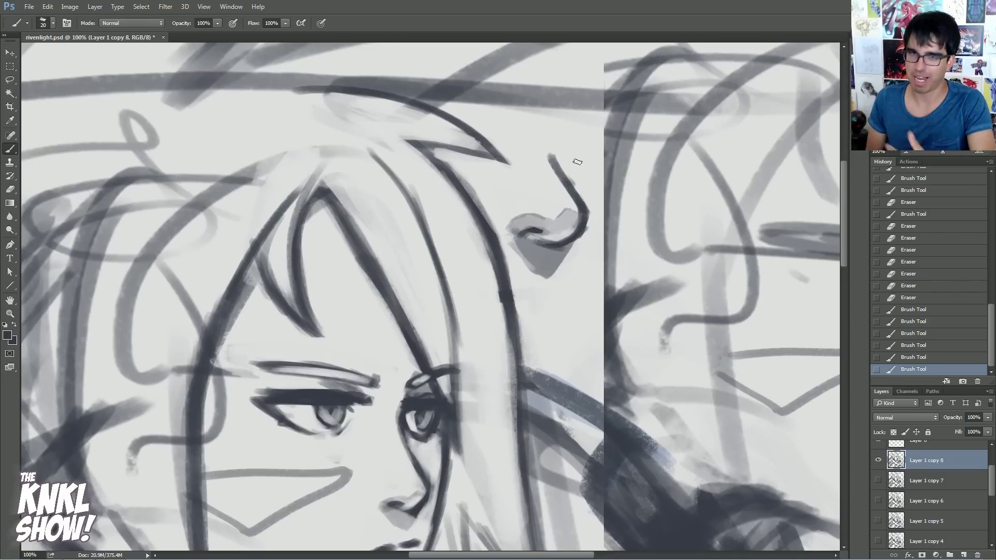
# Touch up the character's nose bridge line below the far eye
pyautogui.moveTo(467, 389)
pyautogui.mouseDown()
pyautogui.moveTo(552, 207)
pyautogui.moveTo(623, 209)
pyautogui.mouseUp()
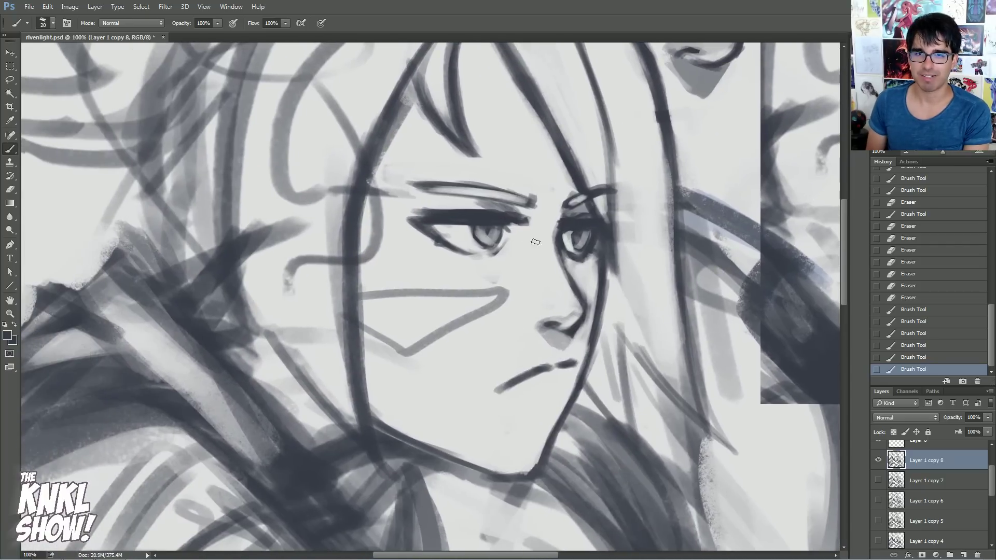
pyautogui.moveTo(569, 272); pyautogui.dragTo(578, 287)
pyautogui.moveTo(569, 274)
pyautogui.mouseDown()
pyautogui.moveTo(575, 285)
pyautogui.moveTo(560, 253)
pyautogui.mouseUp()
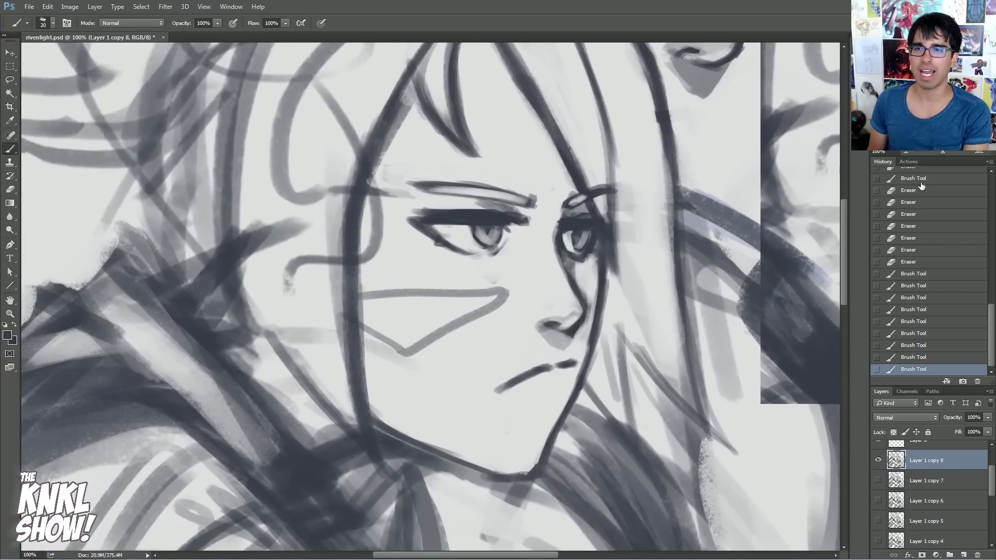
# Sketch a short dark stroke ending in a small blot beside the long hair strand, above the shoulder
pyautogui.click(906, 152)
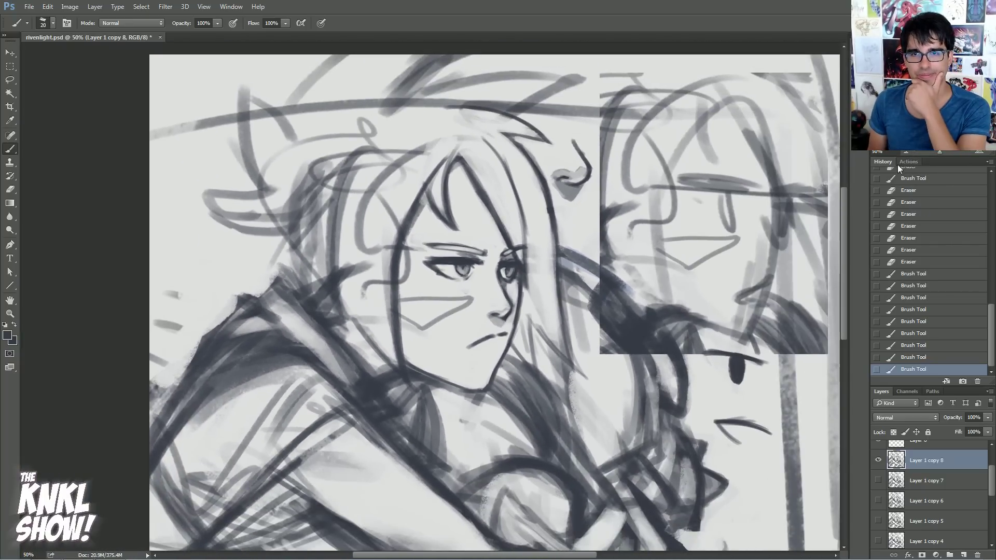
pyautogui.click(926, 81)
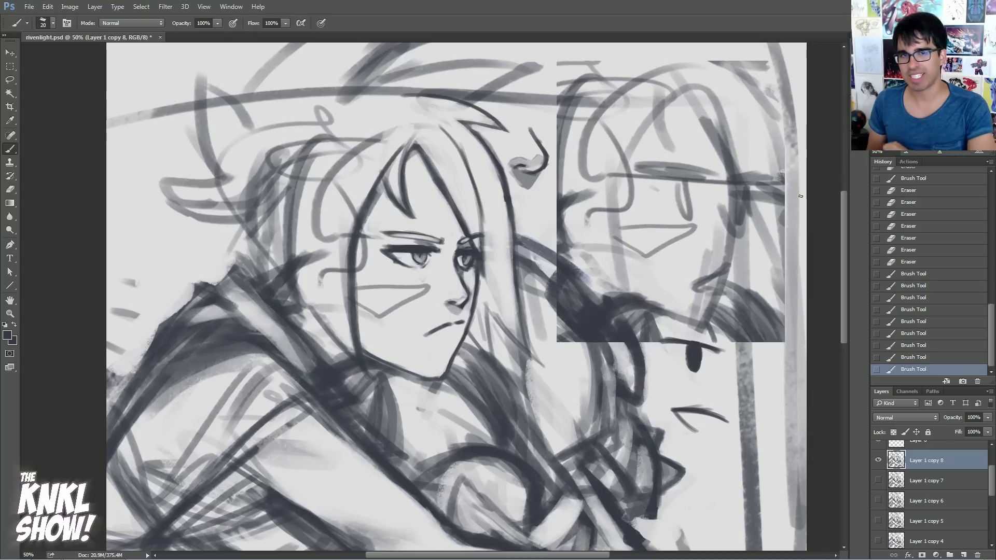
pyautogui.moveTo(501, 249)
pyautogui.mouseDown()
pyautogui.moveTo(542, 222)
pyautogui.moveTo(537, 243)
pyautogui.mouseUp()
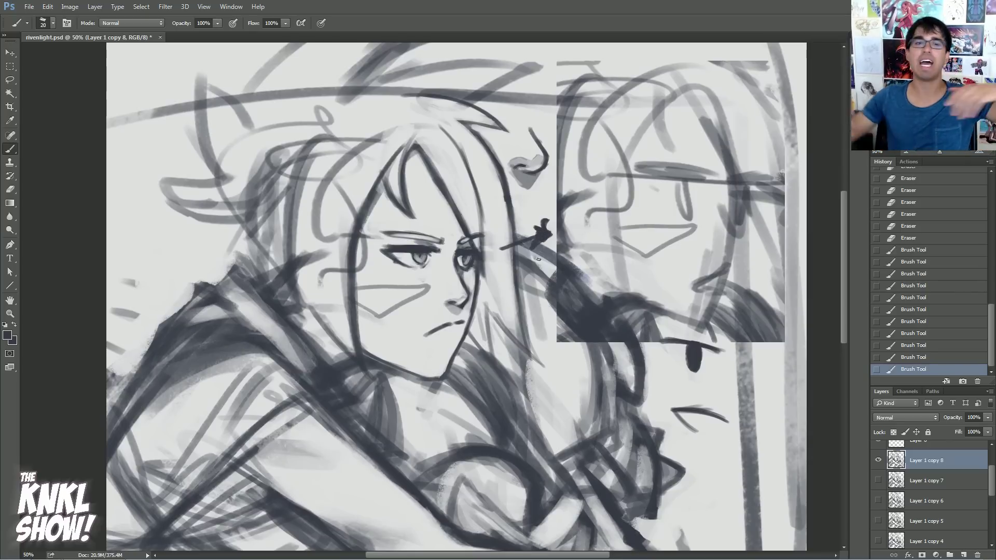